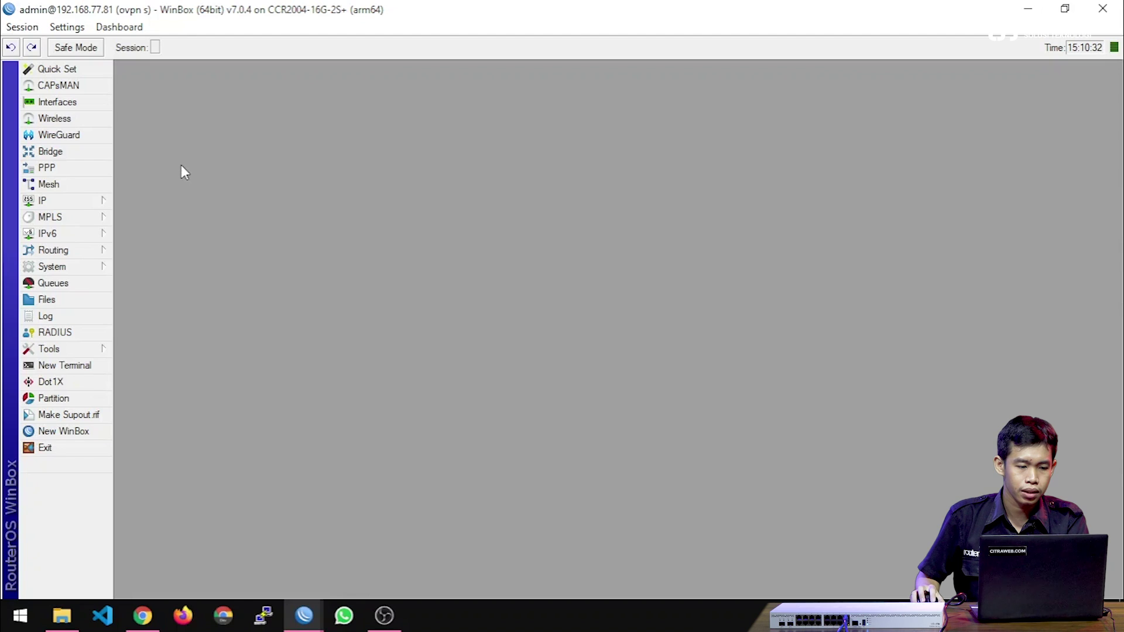
In the PPP OpenVPN server settings, enable the server with ethernet tunnel mode and udp protocol.
left_click(92, 174)
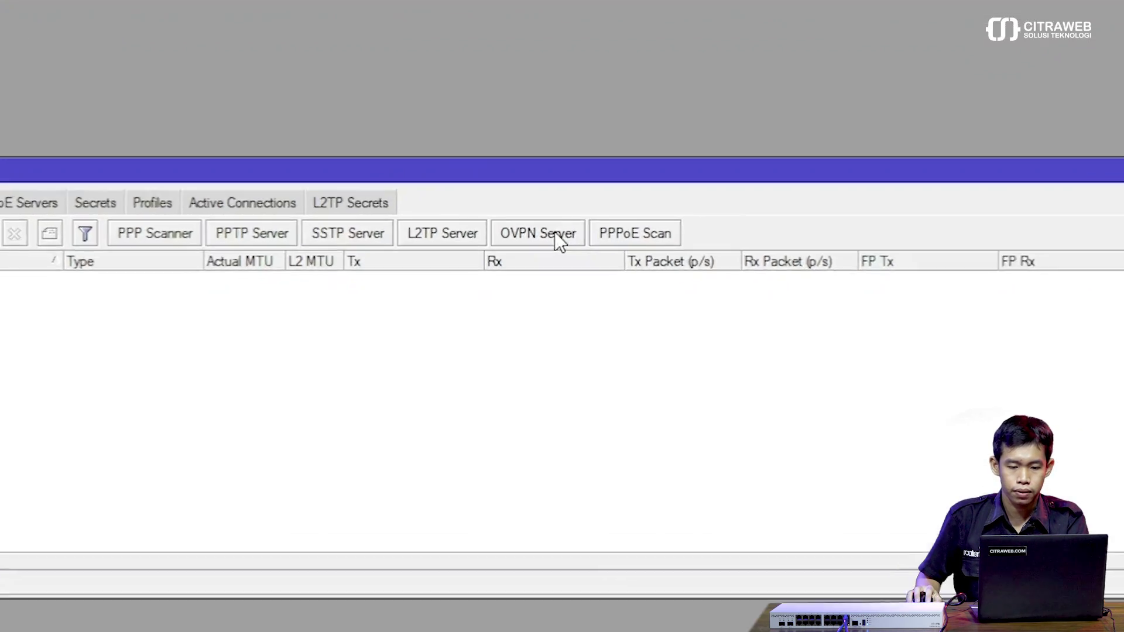
left_click(555, 233)
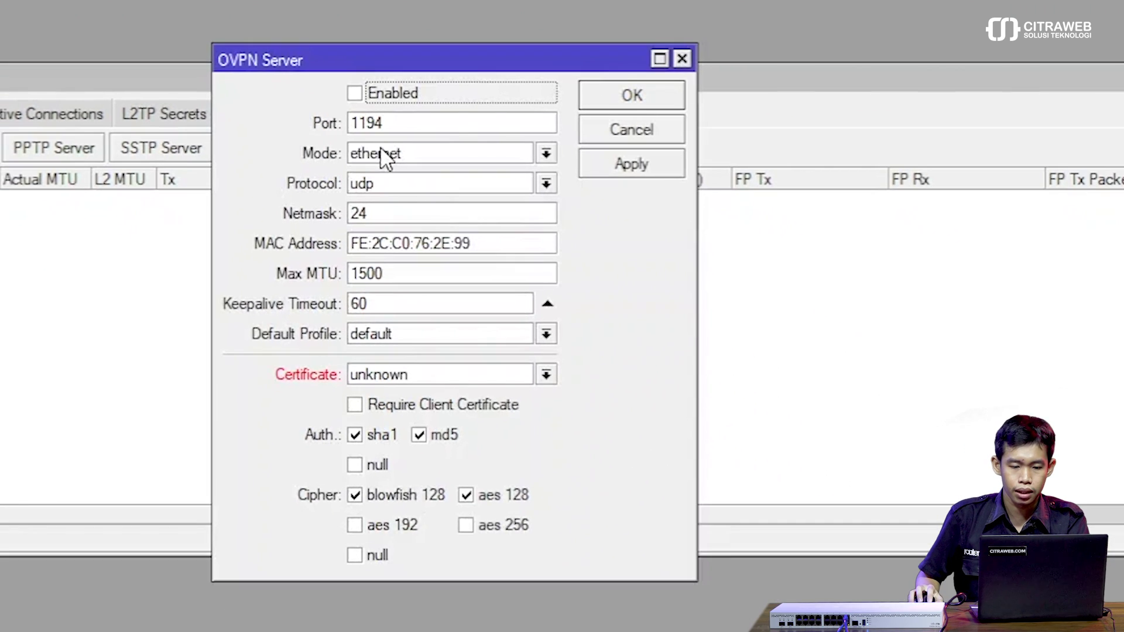
left_click(388, 95)
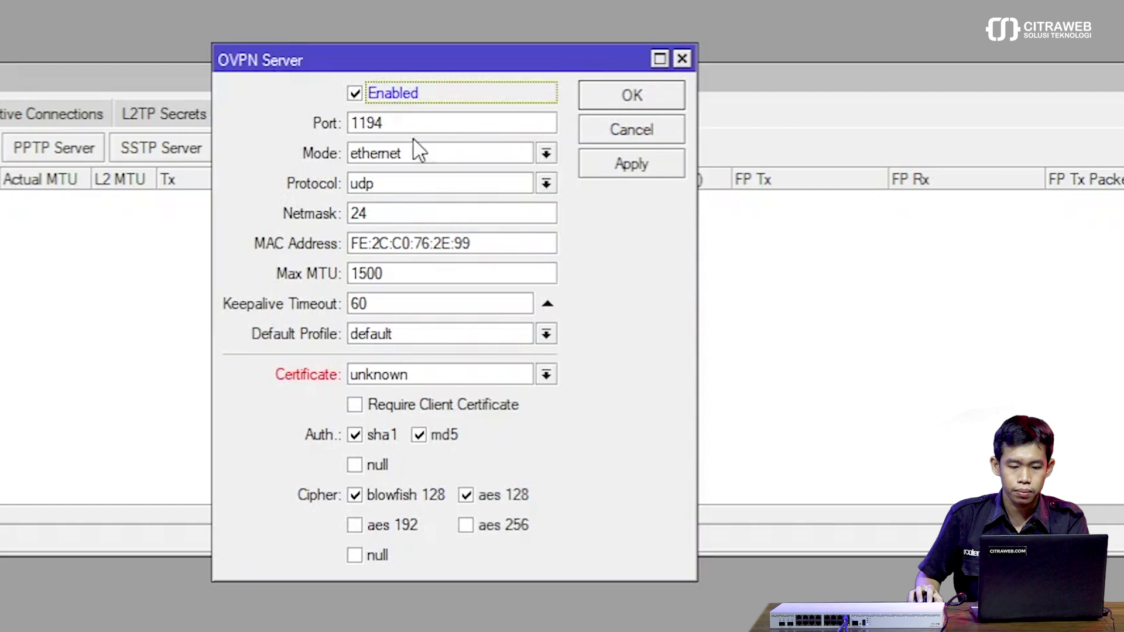
left_click(431, 151)
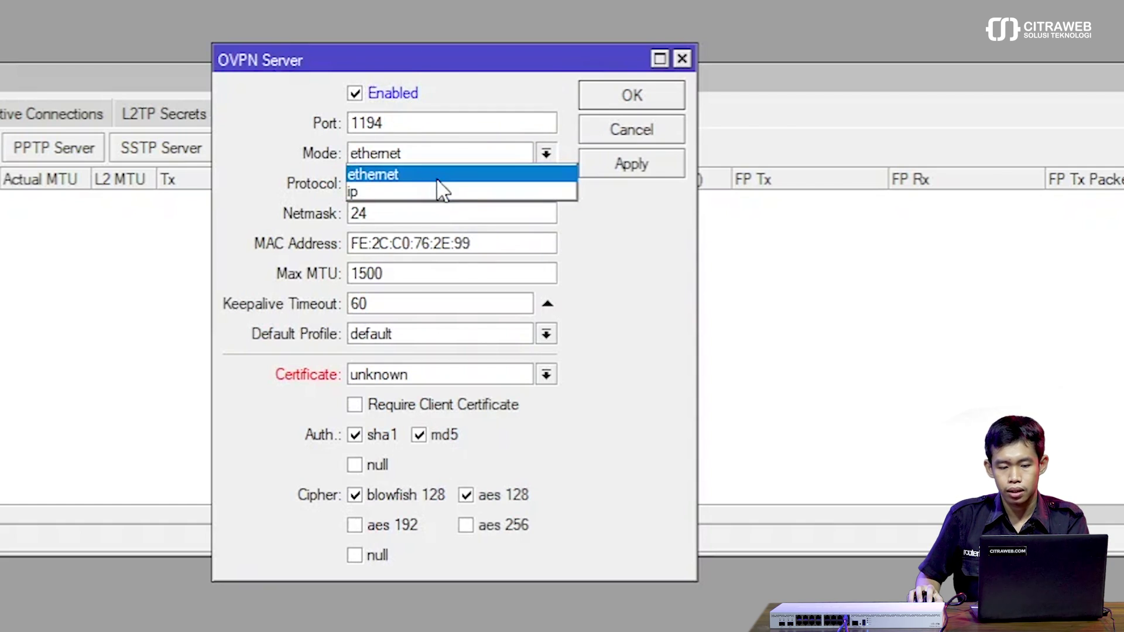
left_click(439, 175)
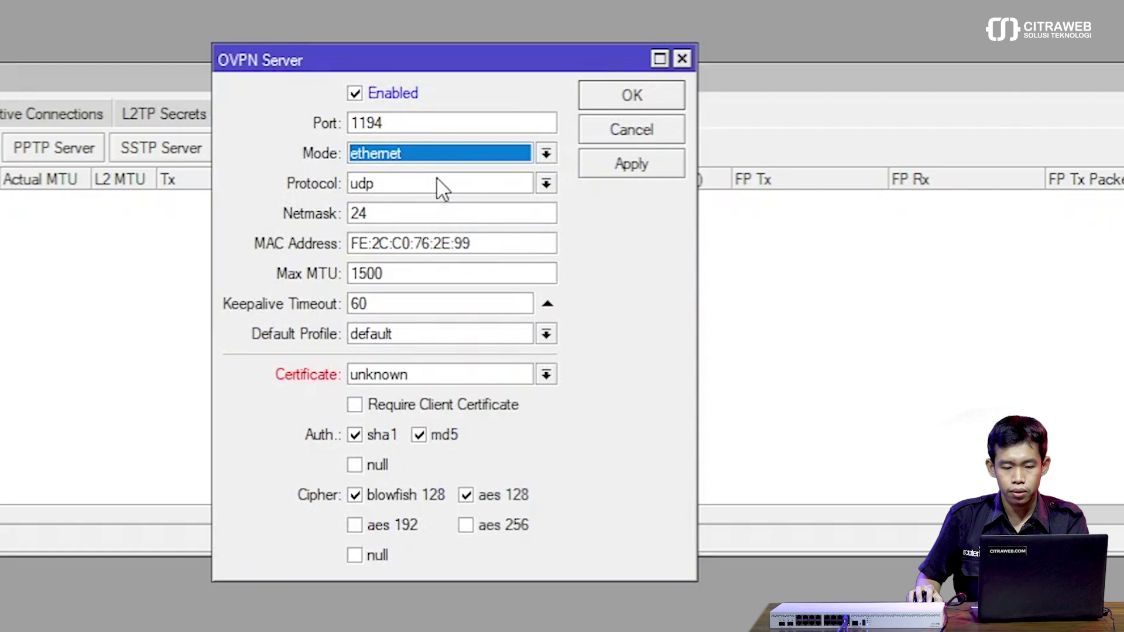
left_click(479, 192)
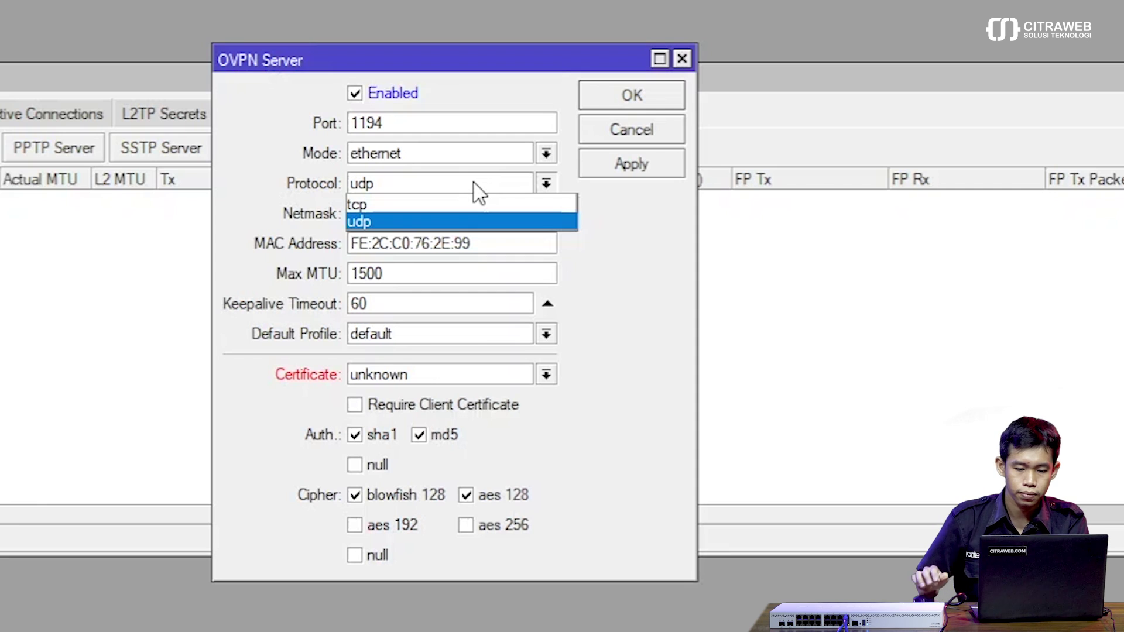
left_click(479, 191)
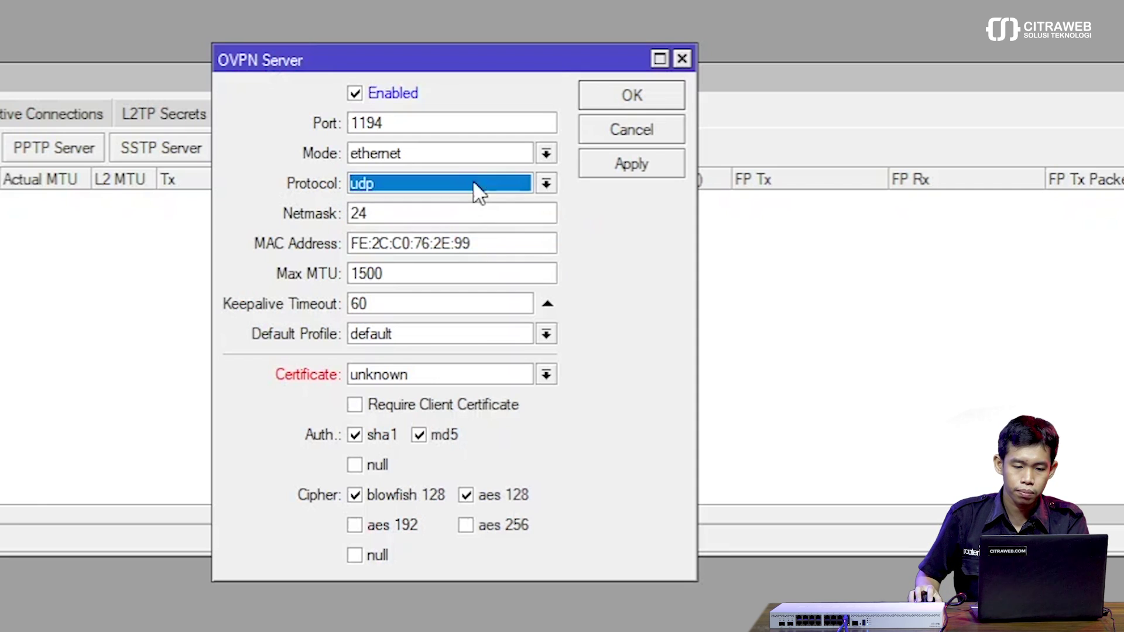
Close the PPP window and discard the OpenVPN server settings.
left_click_drag(326, 56, 0, 0)
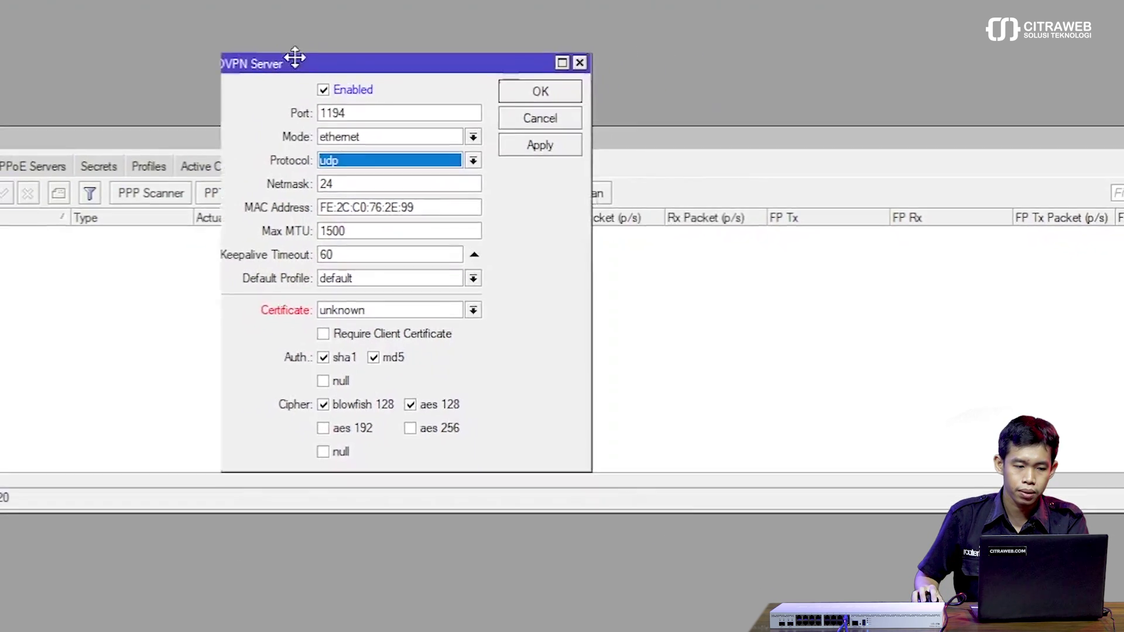
left_click_drag(187, 74, 191, 72)
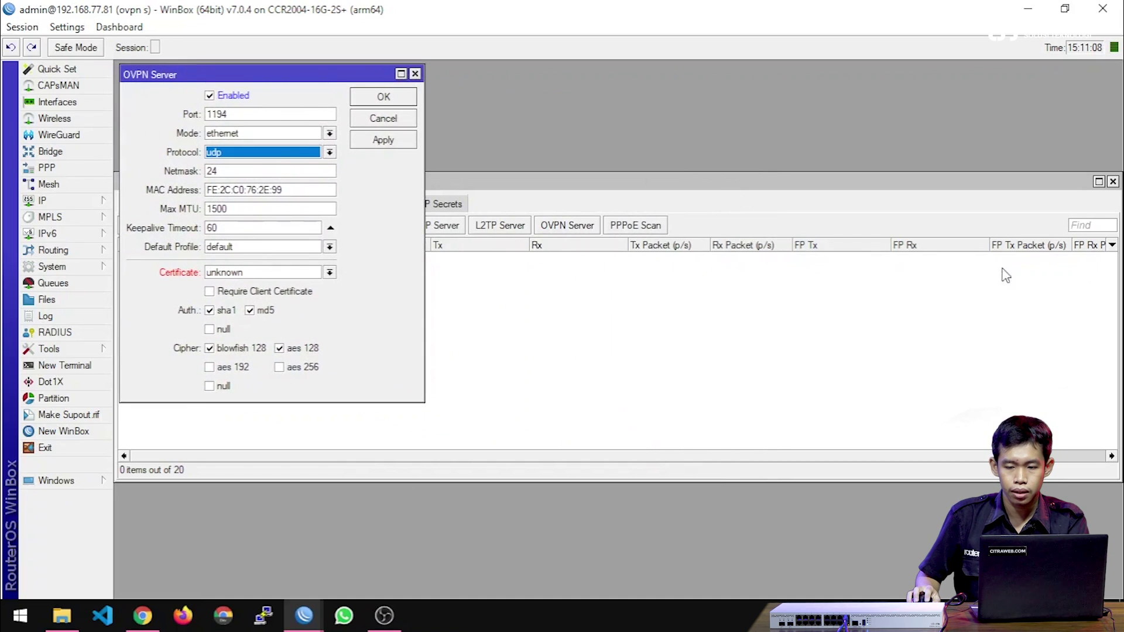
left_click(1113, 184)
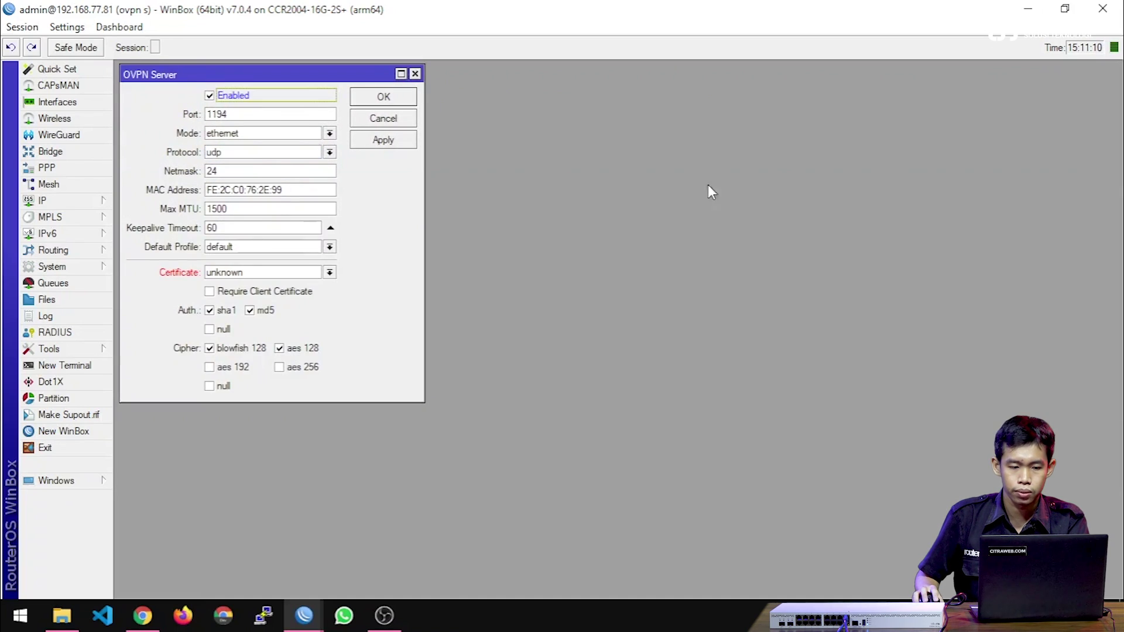
left_click(371, 119)
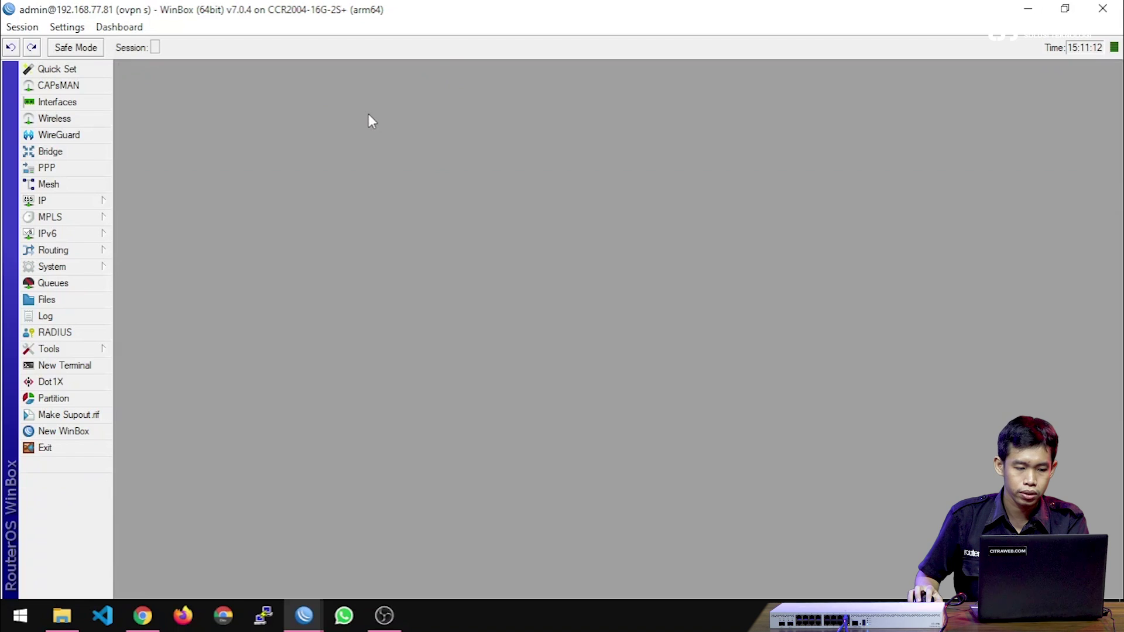
Start a new certificate named ca in System > Certificates.
left_click(72, 265)
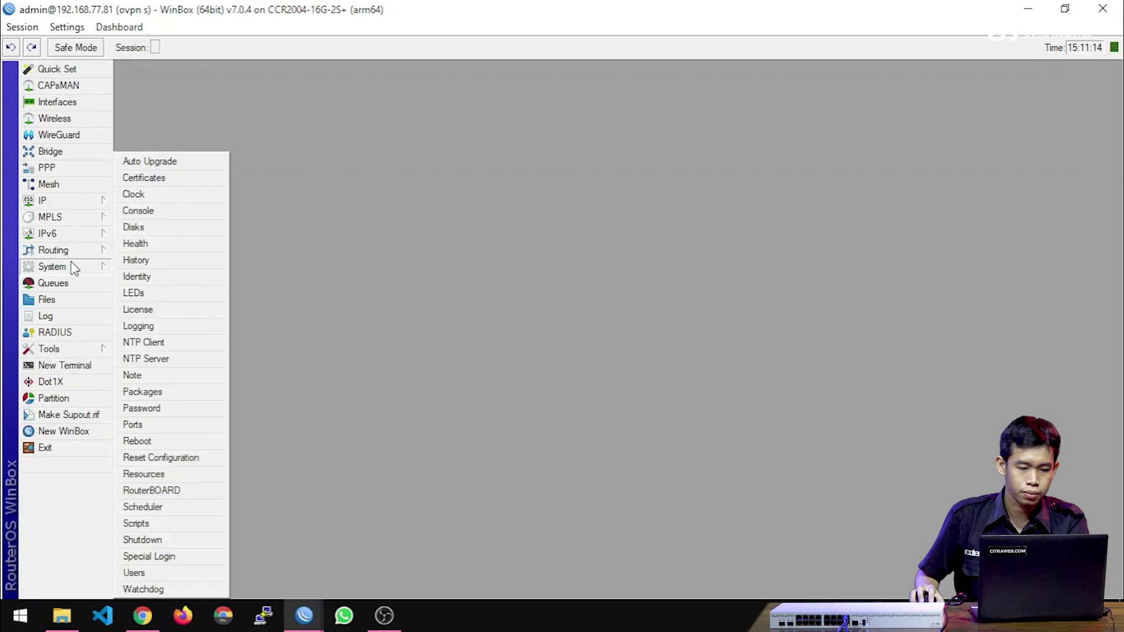
left_click(179, 178)
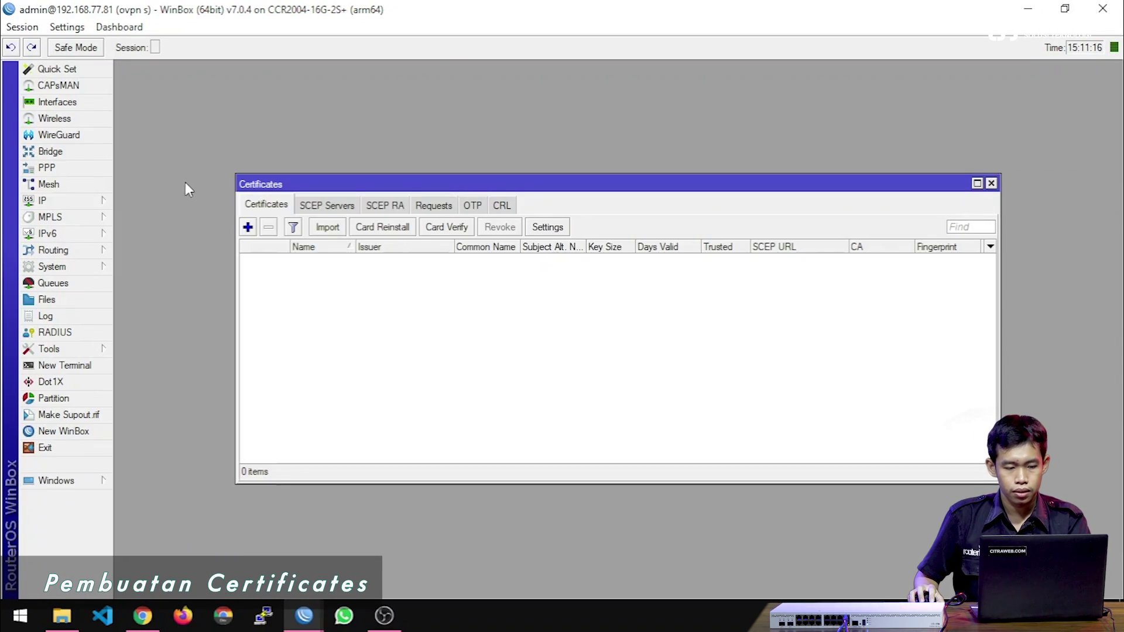
left_click(248, 227)
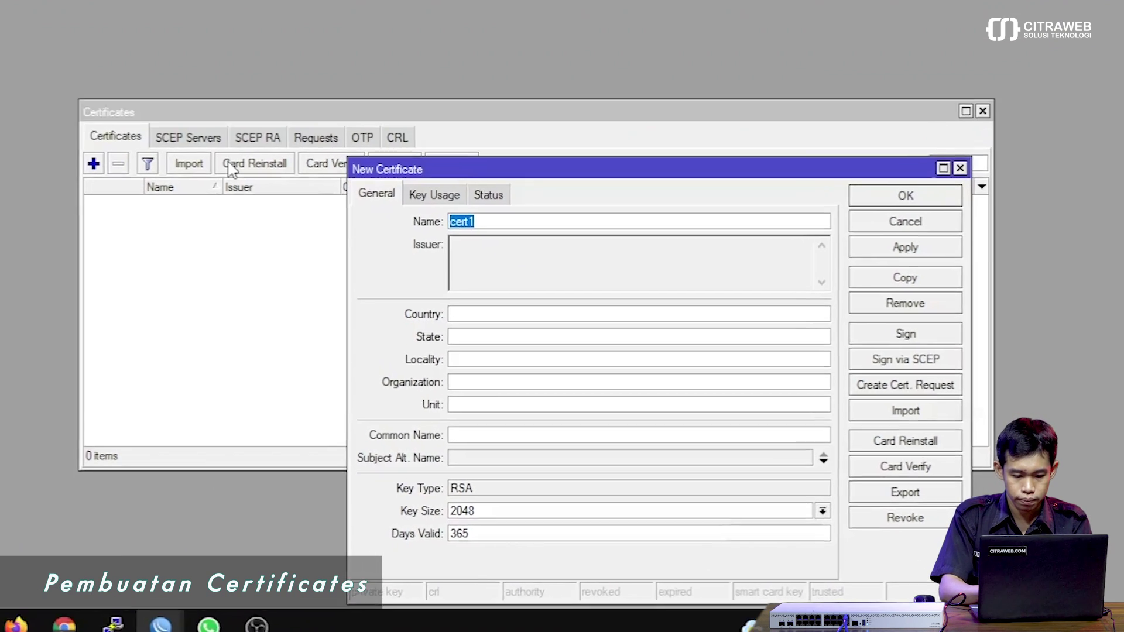
type("ca")
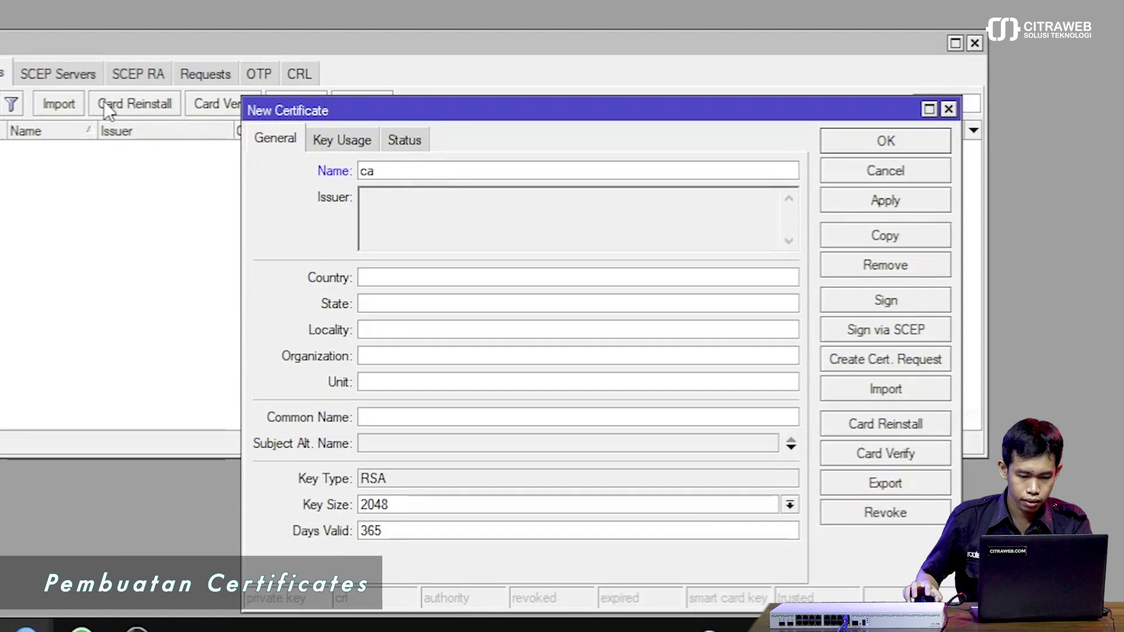
left_click_drag(437, 108, 458, 0)
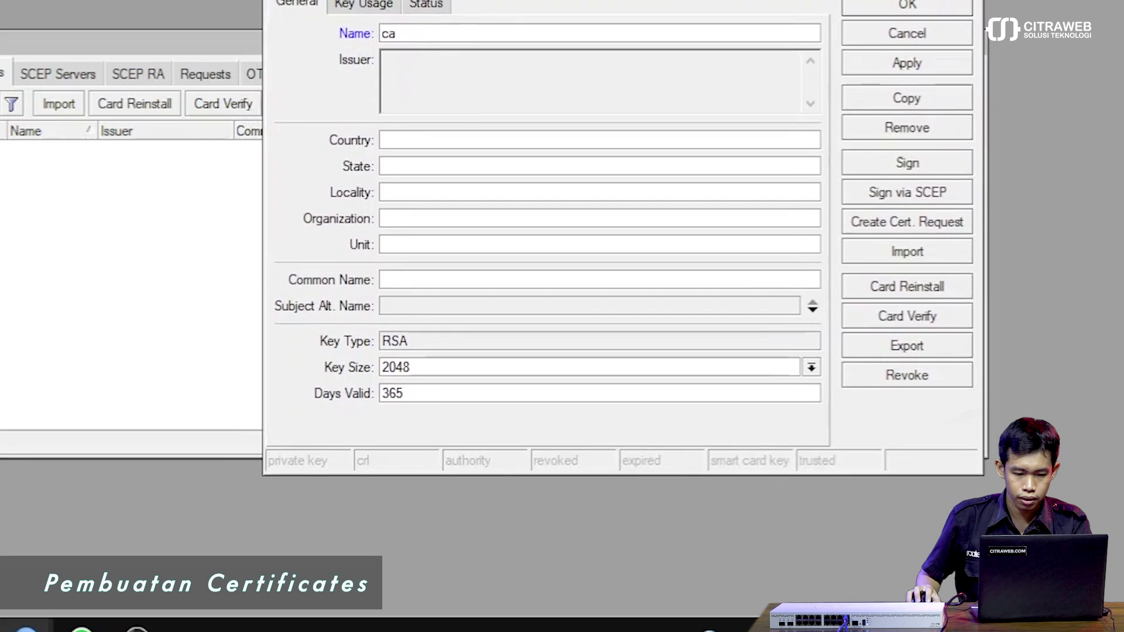
Fill in country ID, state DIY, locality Sleman, organization Citraweb and unit Support.
left_click(433, 143)
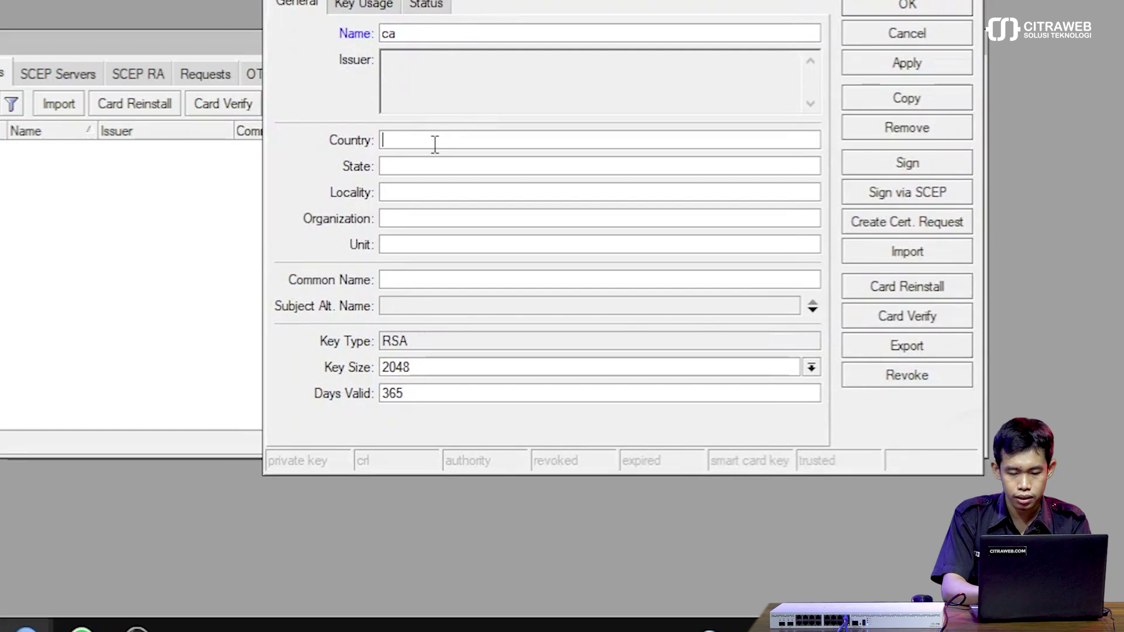
type("ID")
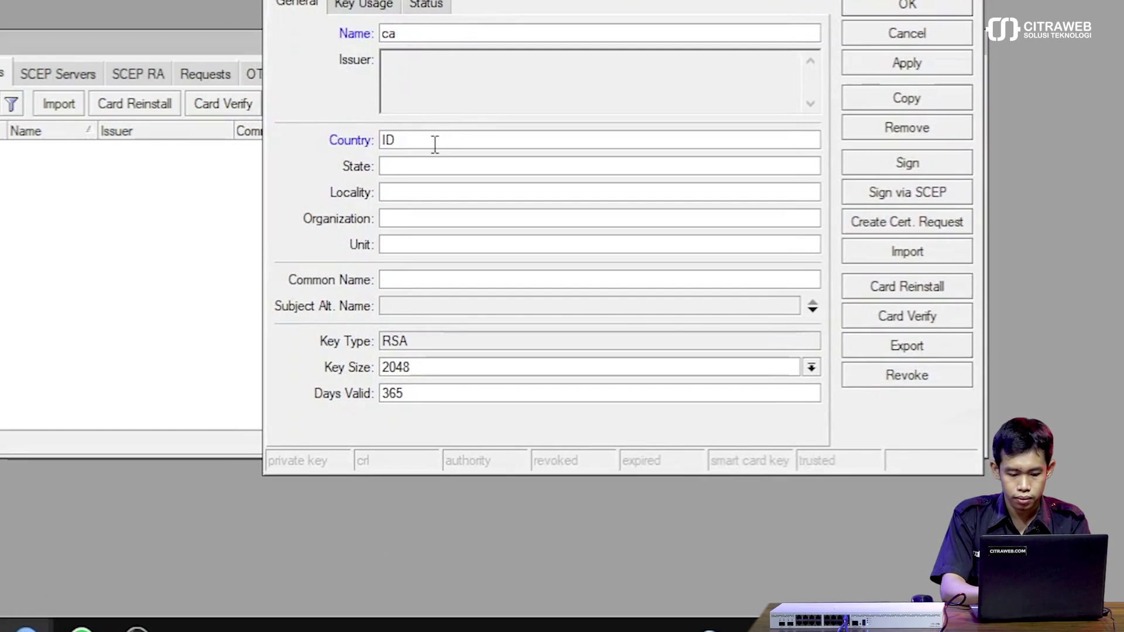
type("DIY")
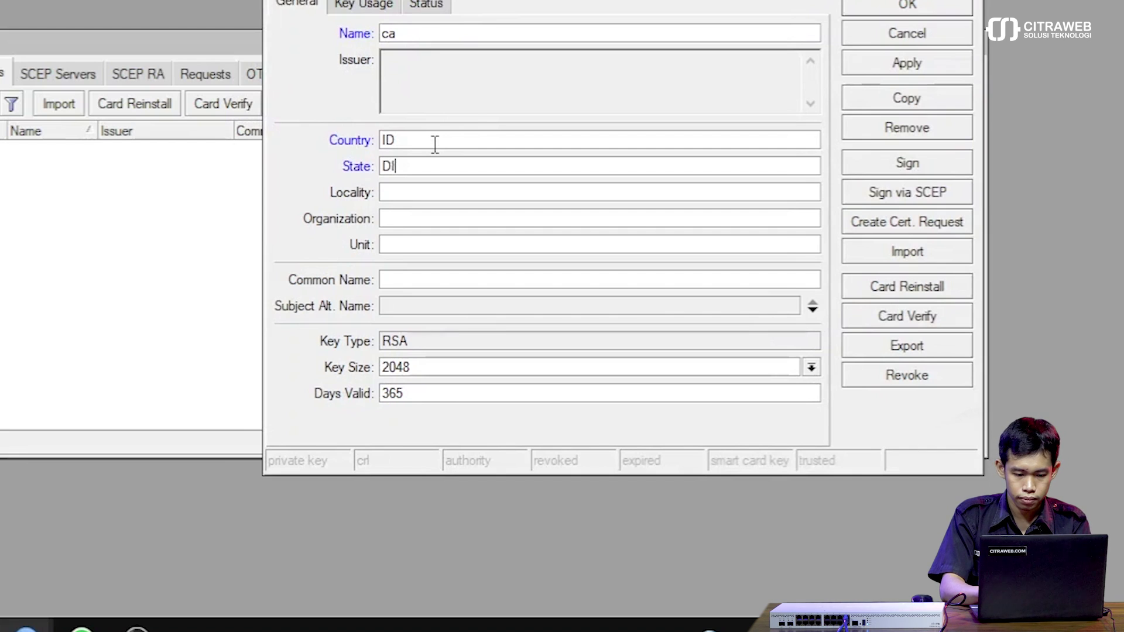
key("Tab")
type("Sleman")
key("Tab")
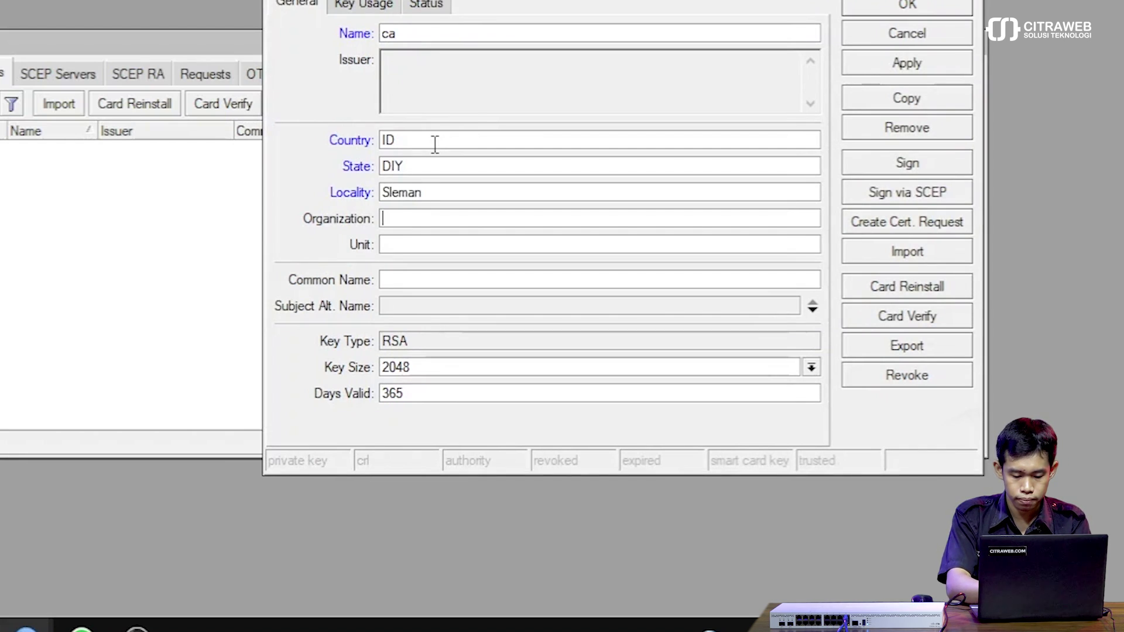
type("Citraweb")
key("Tab")
type("Support")
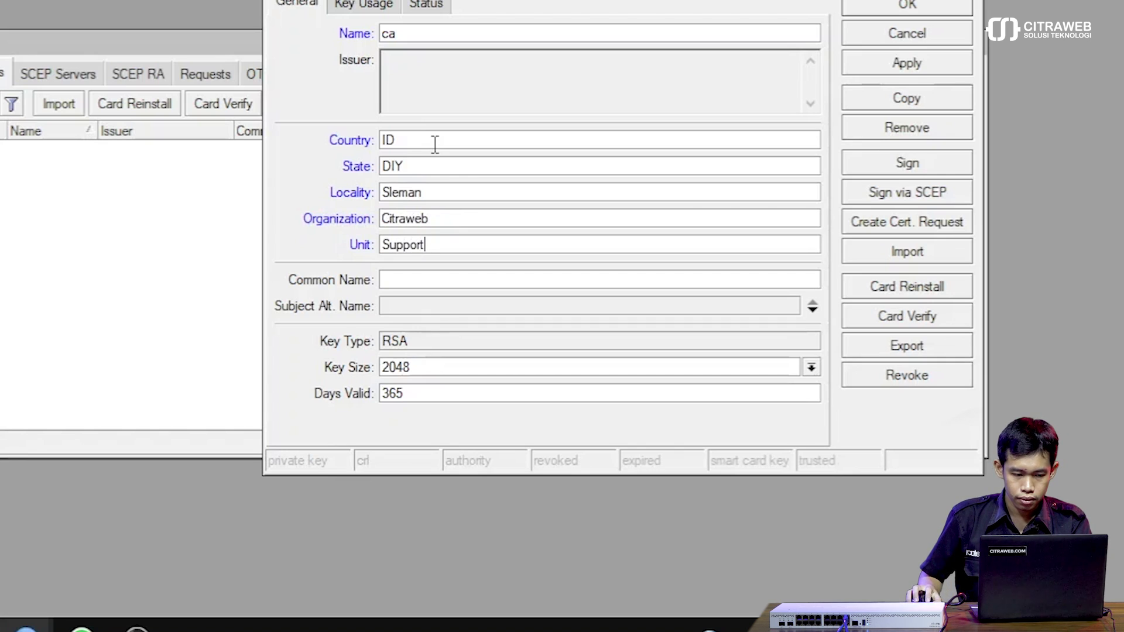
Set common name 192.168.77.81 and save the ca certificate.
left_click(405, 280)
type("19")
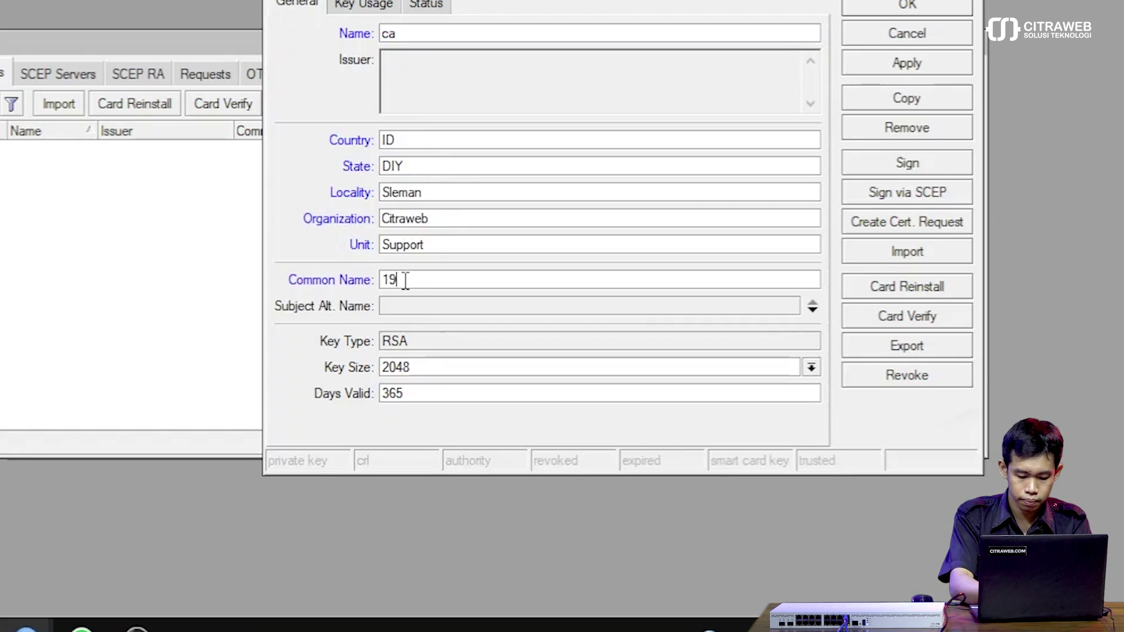
type("2.168.77.81")
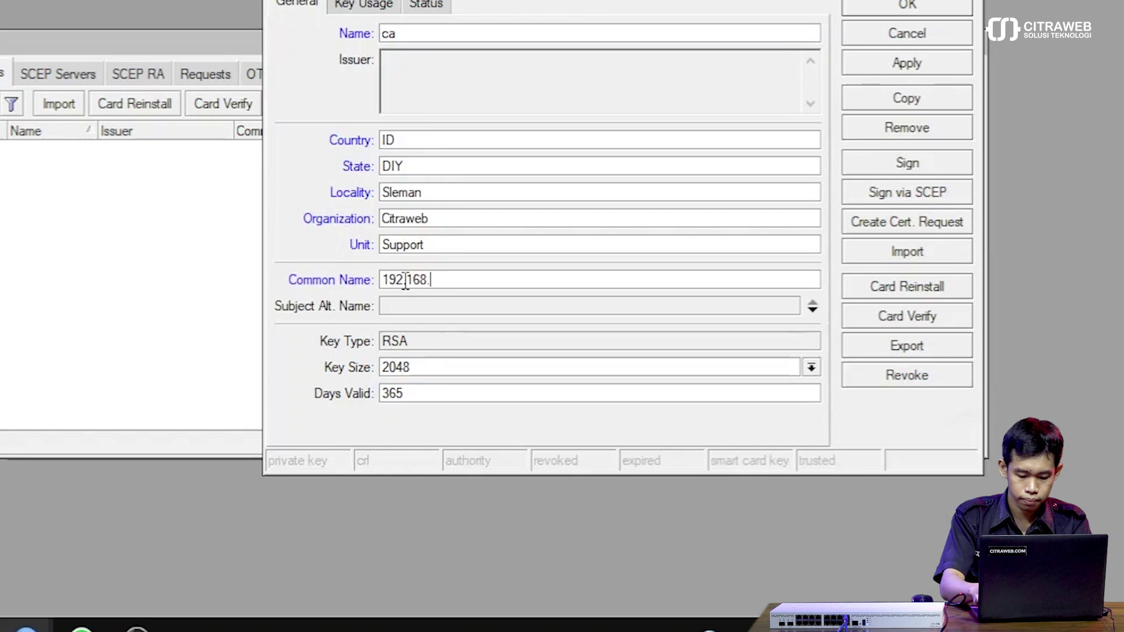
double_click(405, 280)
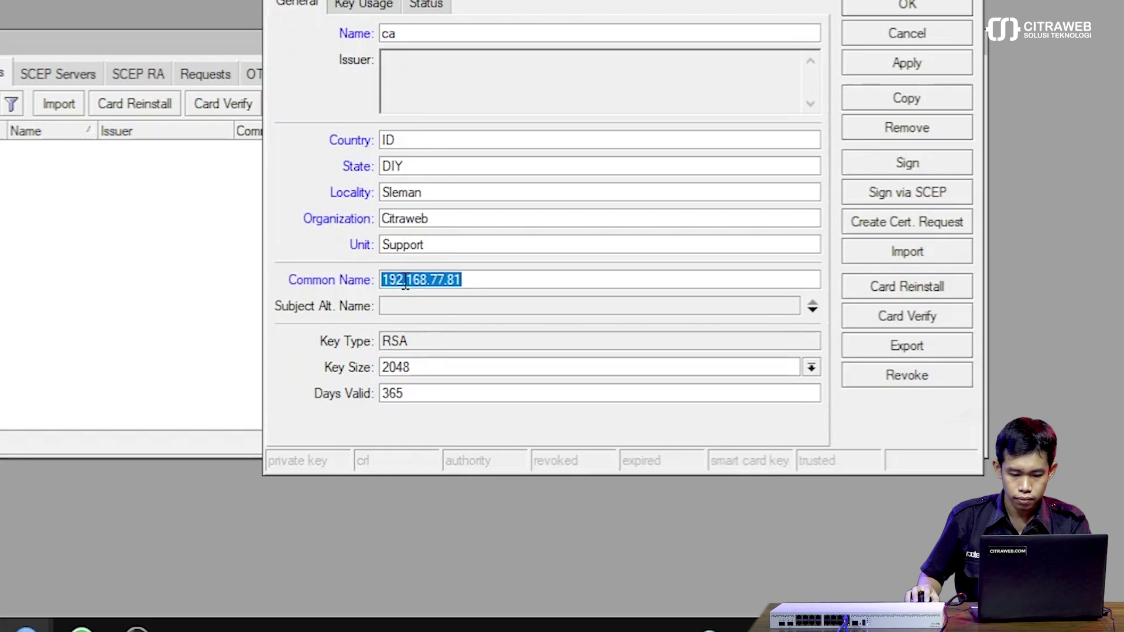
left_click(519, 279)
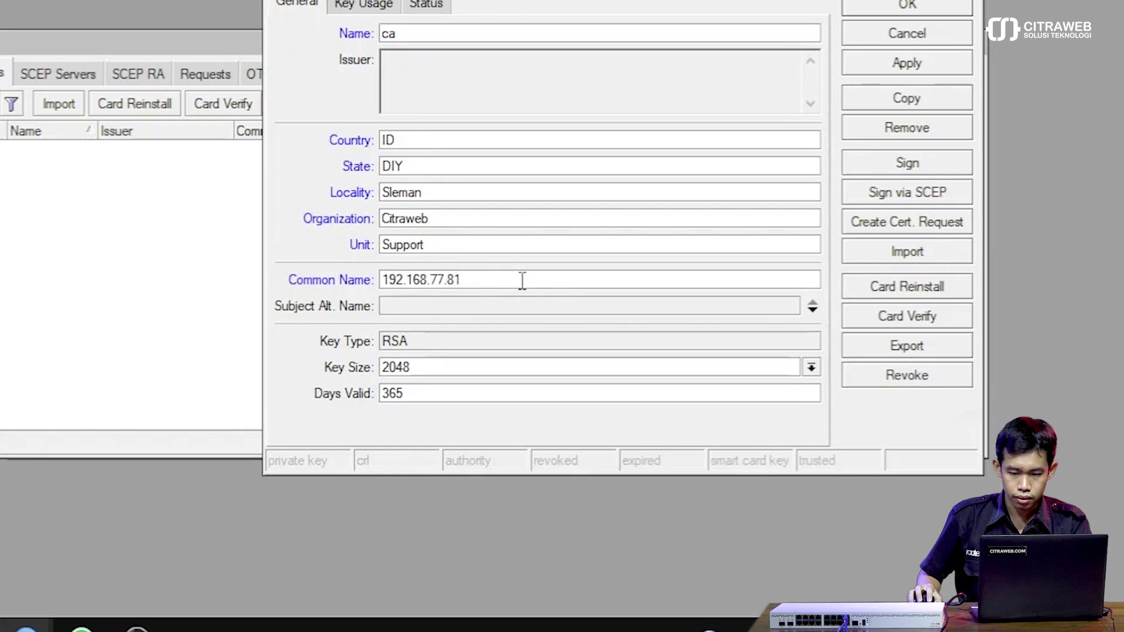
left_click(894, 60)
Copy the ca certificate into a new certificate named client with common name client.
left_click(911, 99)
type("c")
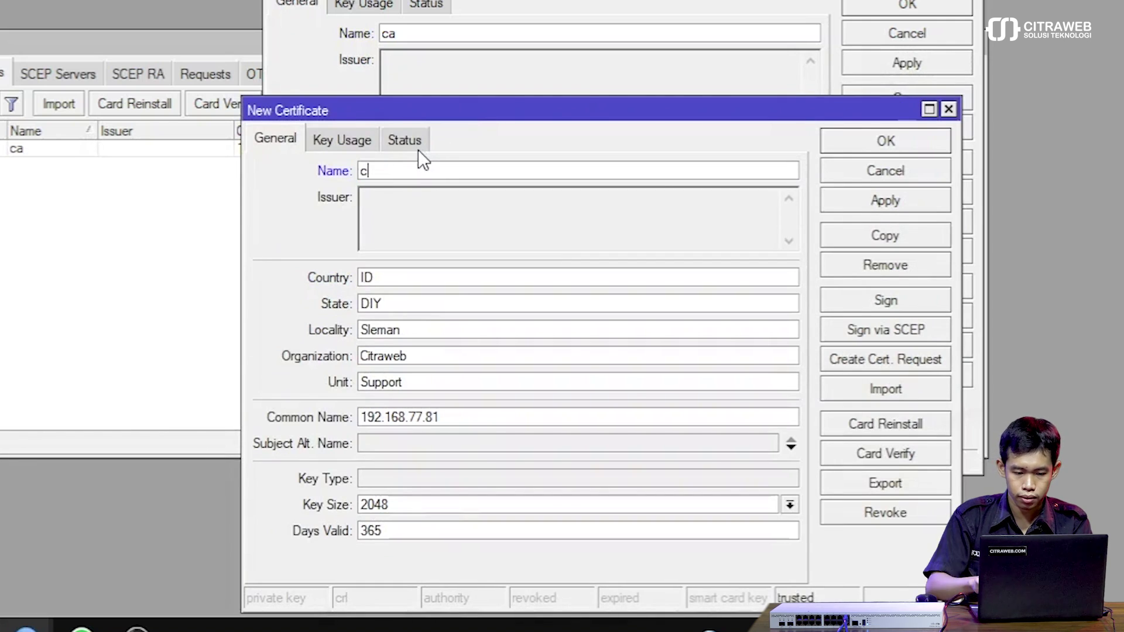
type("linet")
key("BackSpace")
key("BackSpace")
key("BackSpace")
key("BackSpace")
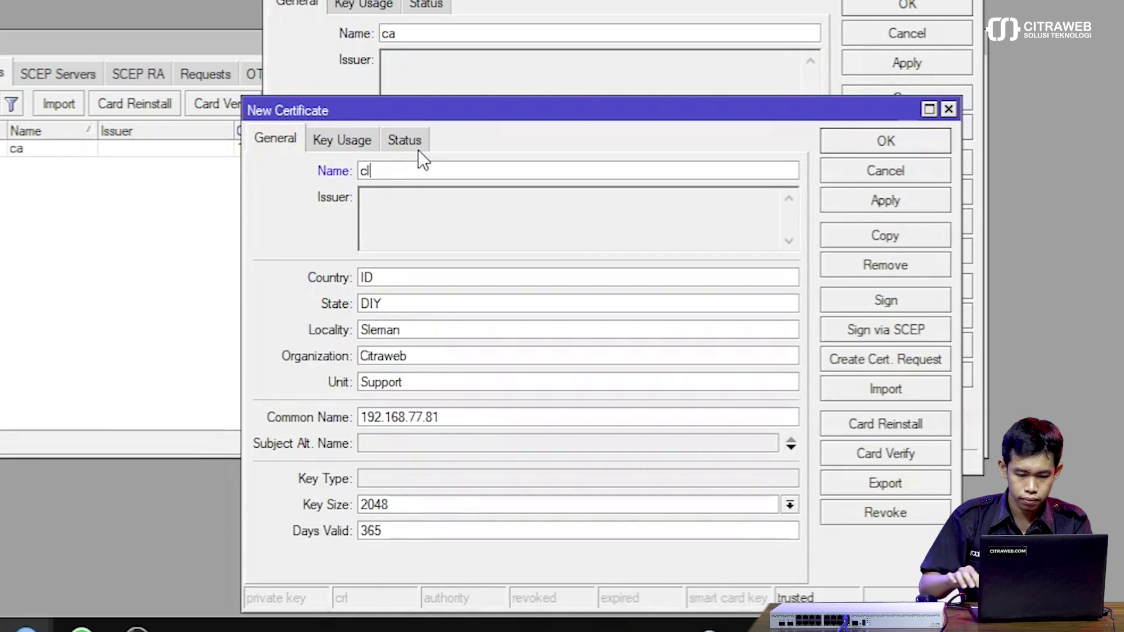
type("ient")
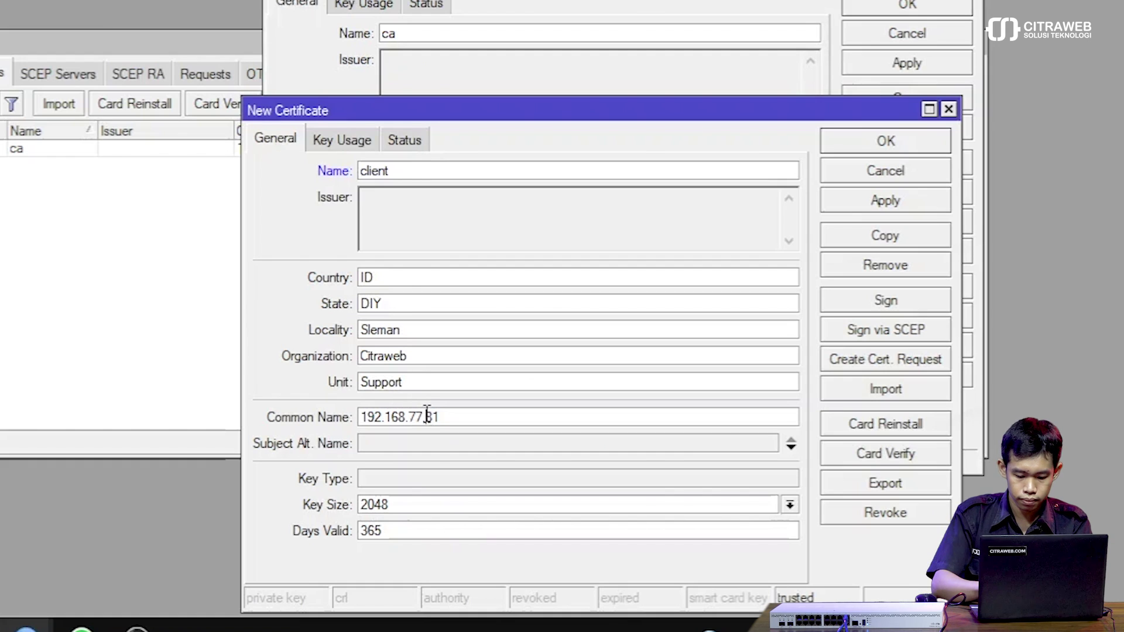
double_click(426, 416)
type("client")
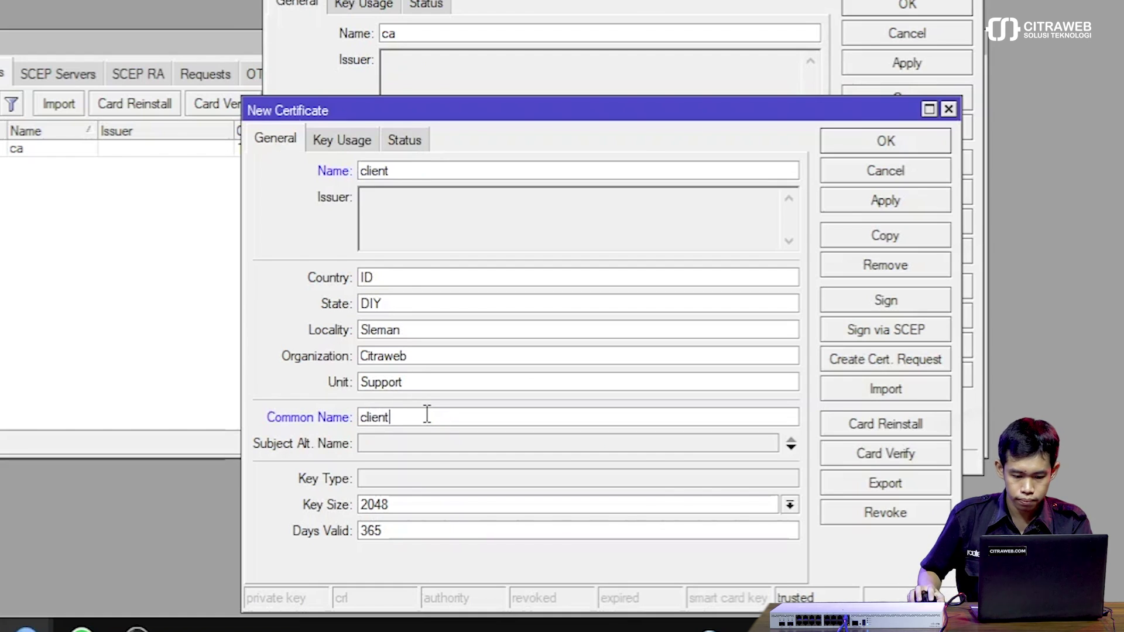
left_click(841, 137)
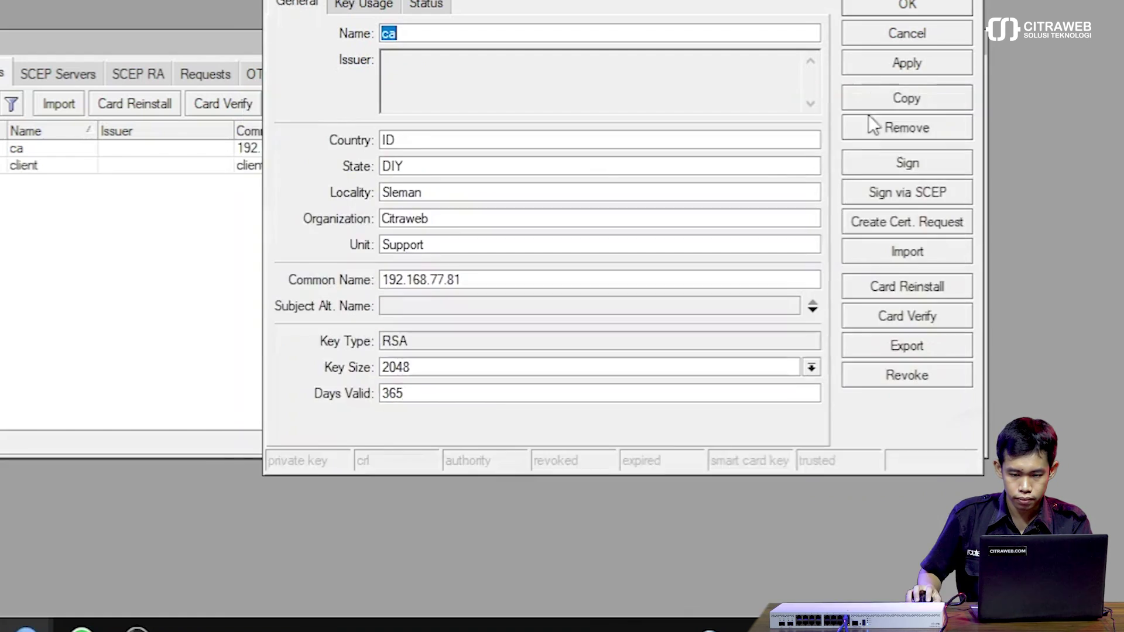
Sign the ca certificate and close it once signing is done.
left_click(928, 62)
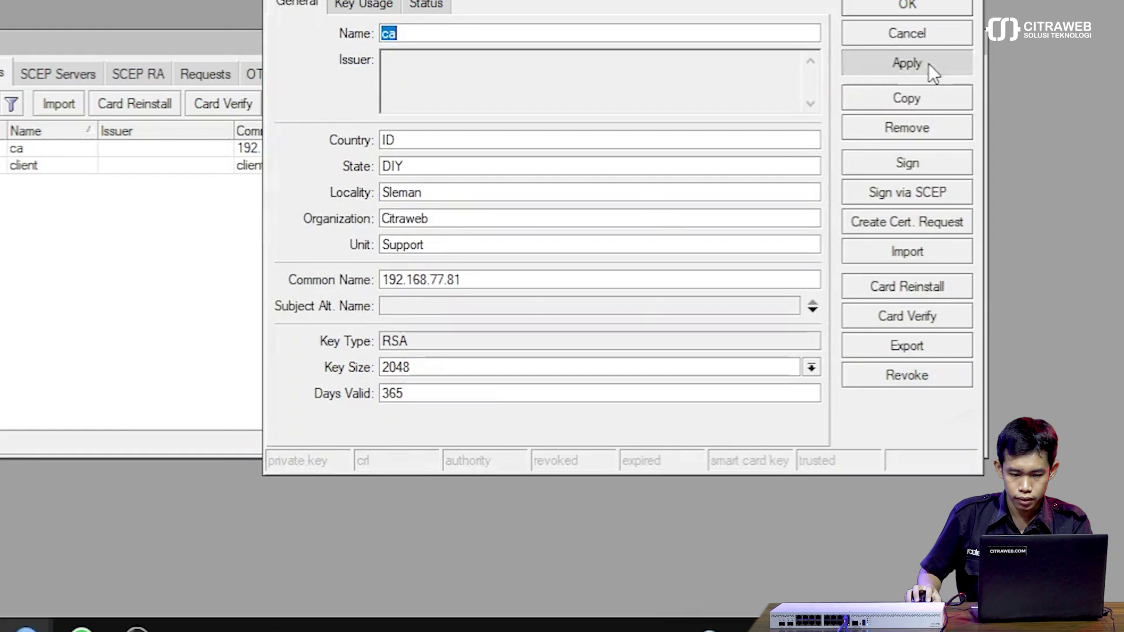
left_click(939, 161)
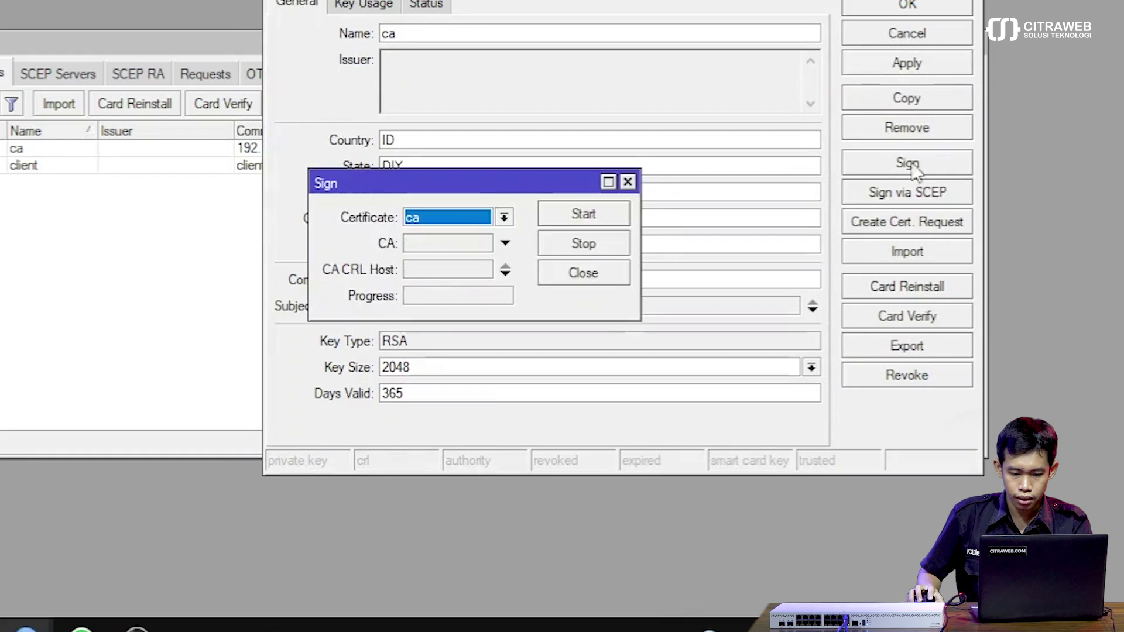
left_click(574, 217)
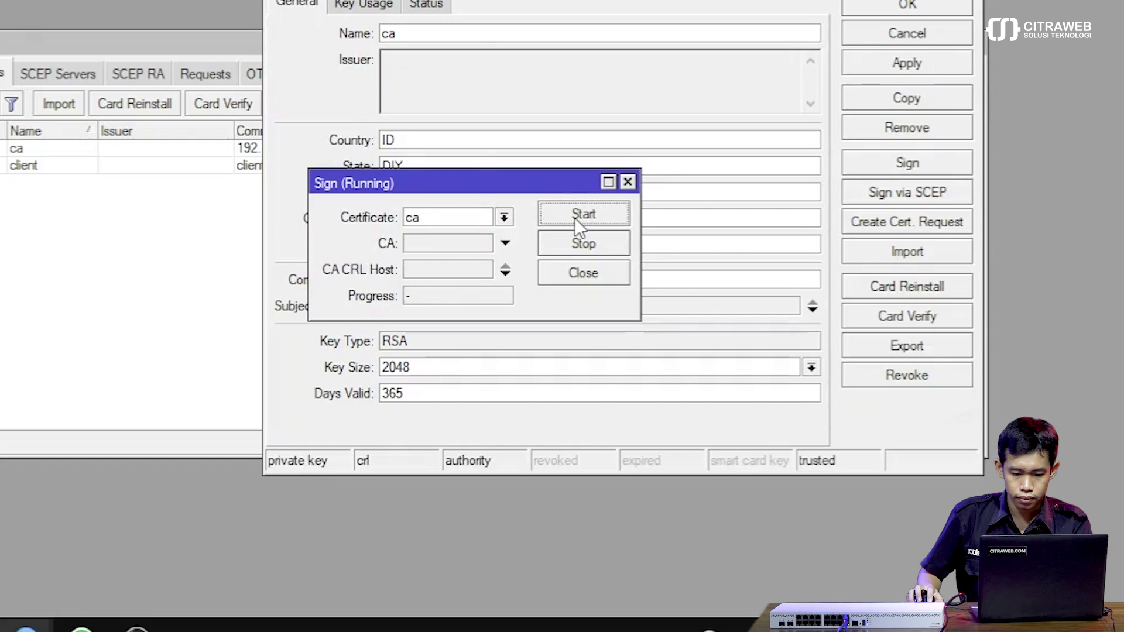
left_click(584, 273)
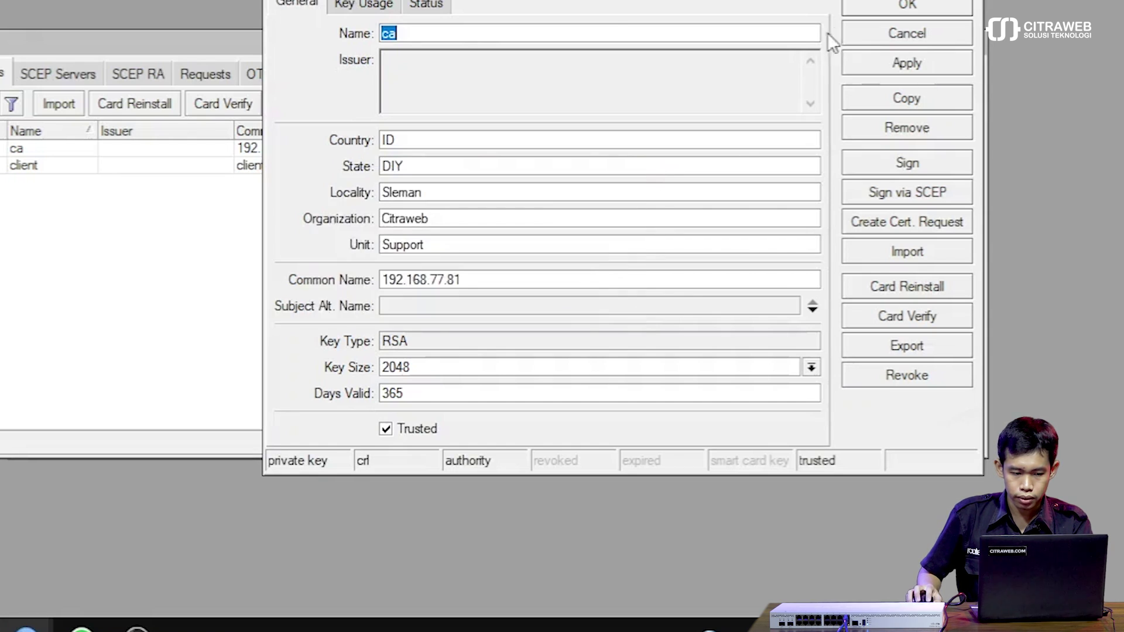
left_click(874, 6)
left_click(59, 165)
Sign the client certificate with CA ca and CRL host 192.168.77.81.
double_click(151, 228)
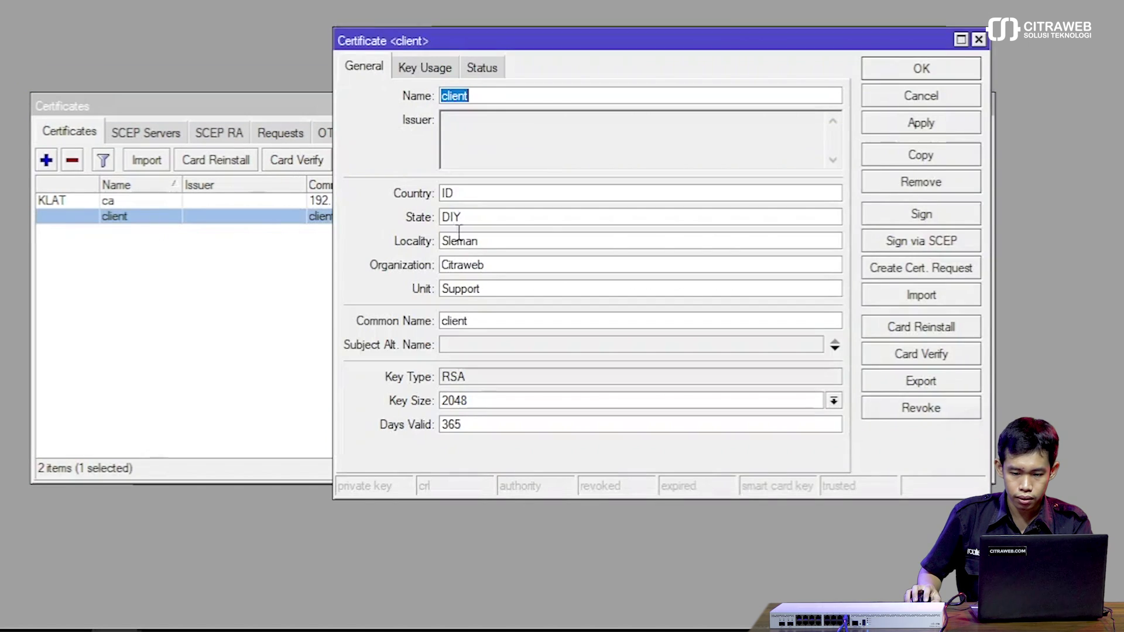
left_click(922, 218)
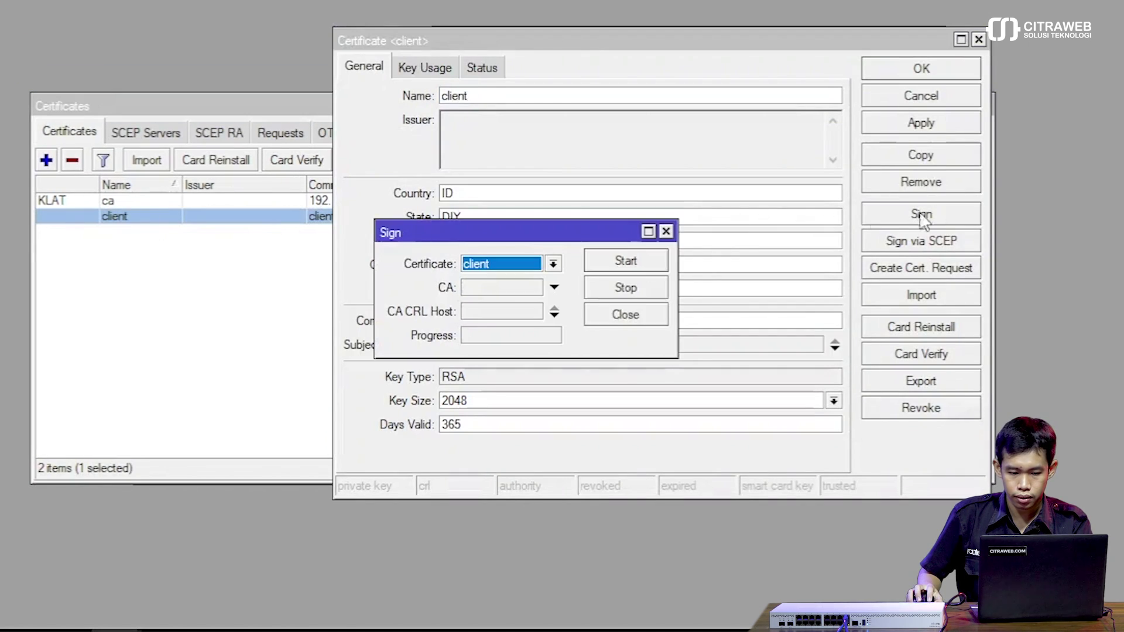
left_click(492, 290)
left_click(498, 313)
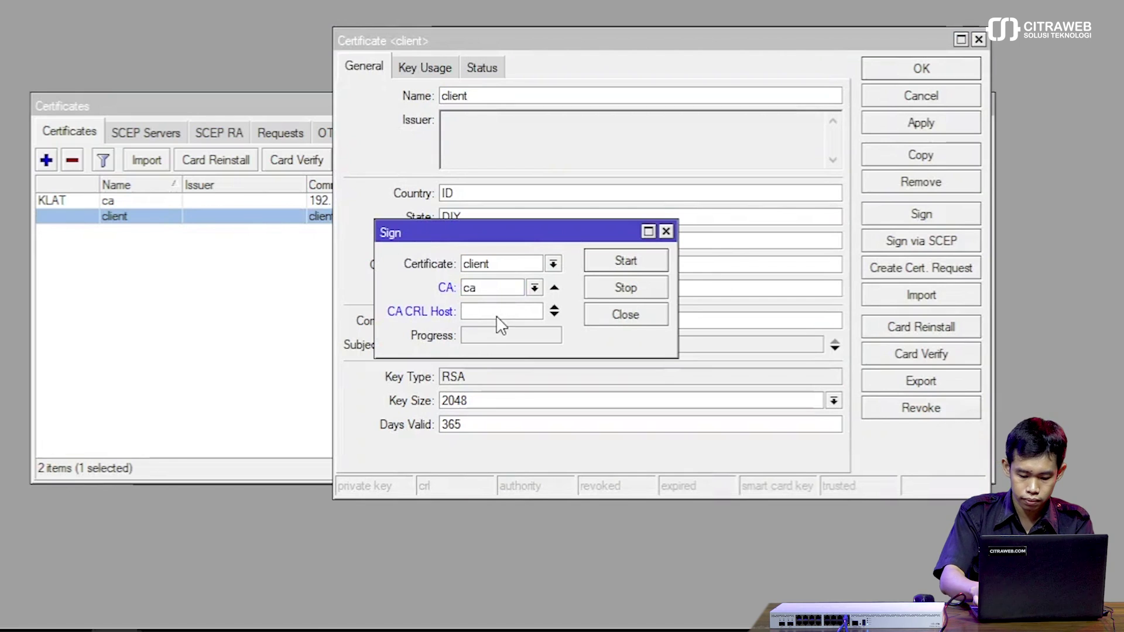
type("192.168")
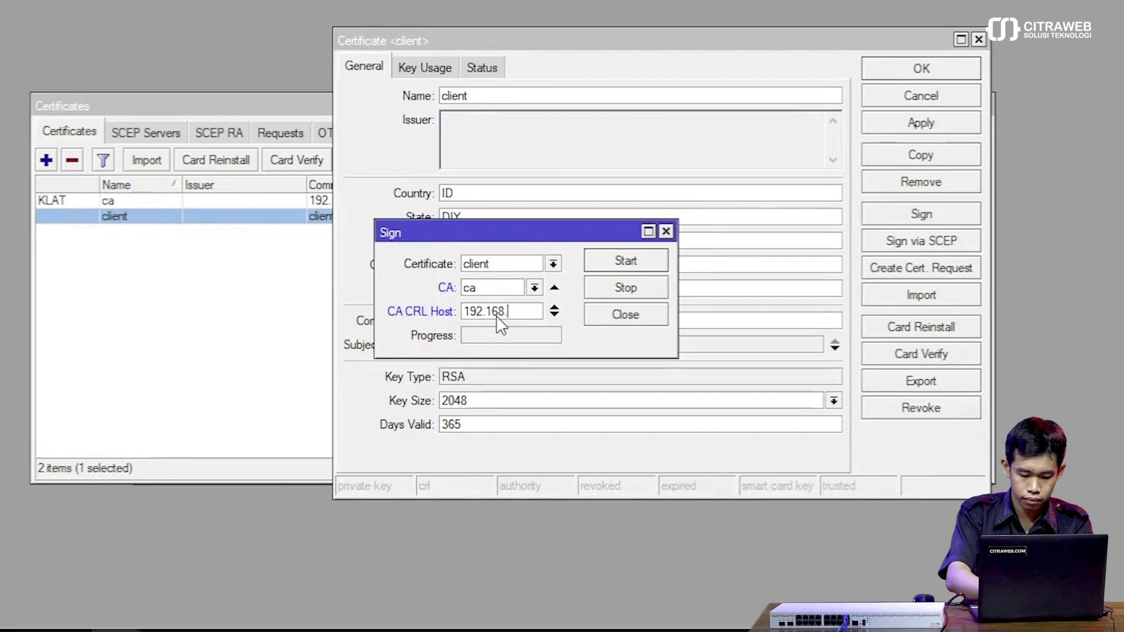
type(".77.81")
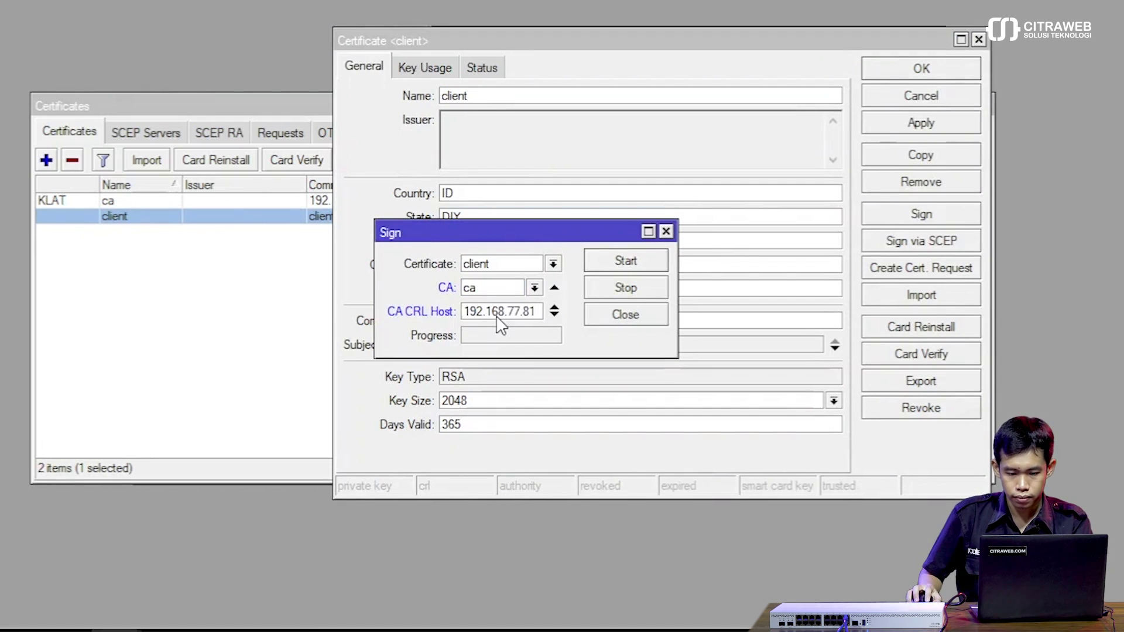
left_click(638, 266)
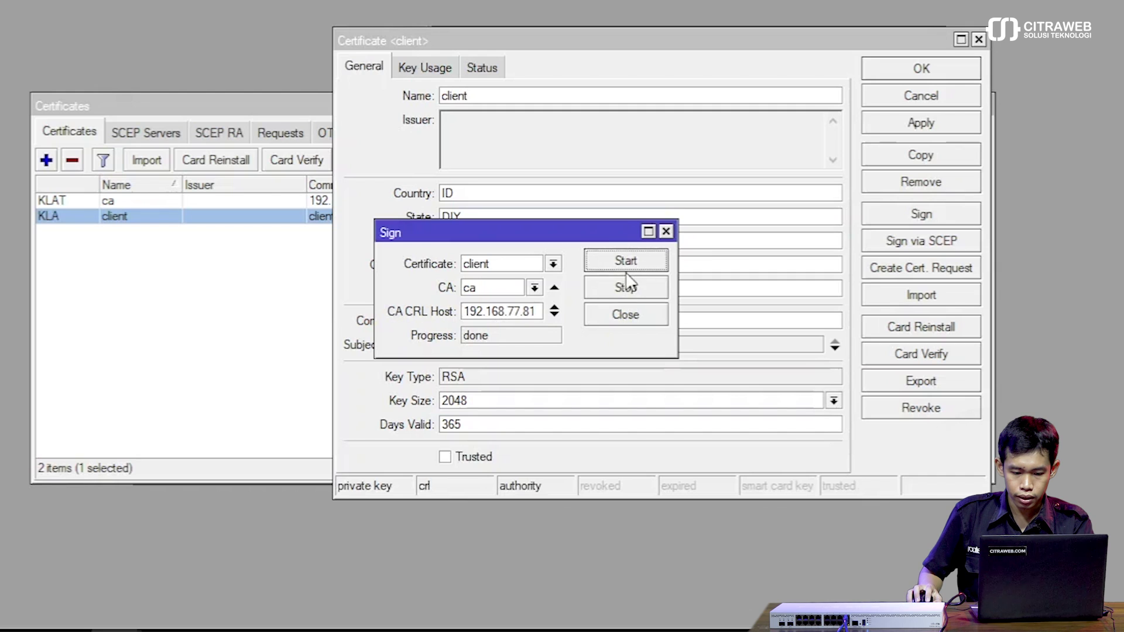
left_click(626, 317)
Mark the client certificate as trusted and save it.
left_click(475, 460)
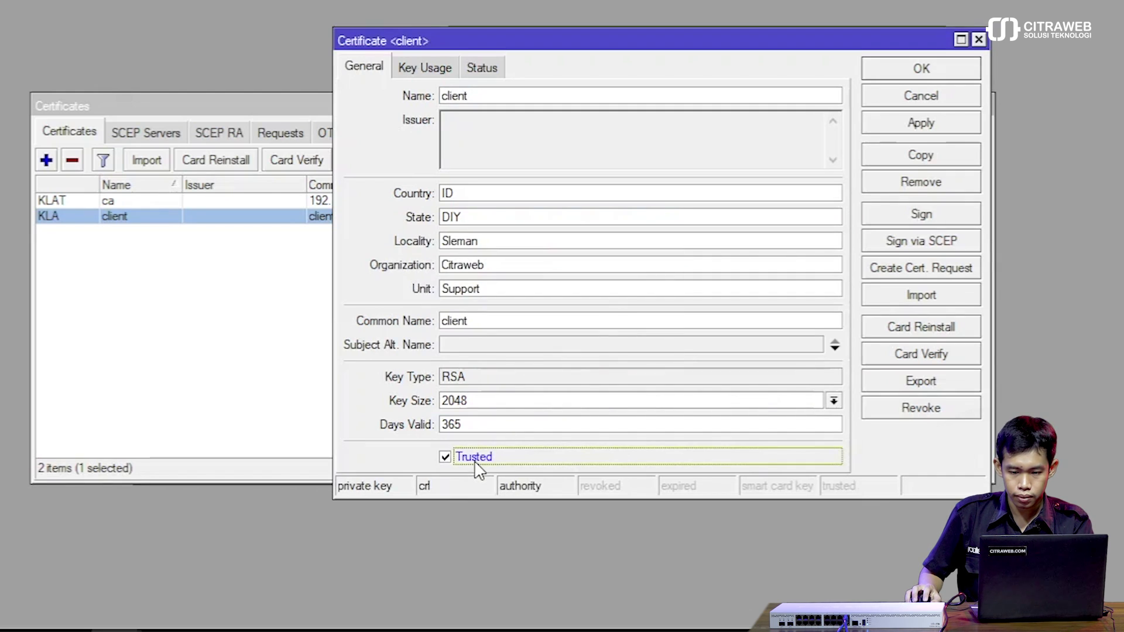
left_click(931, 126)
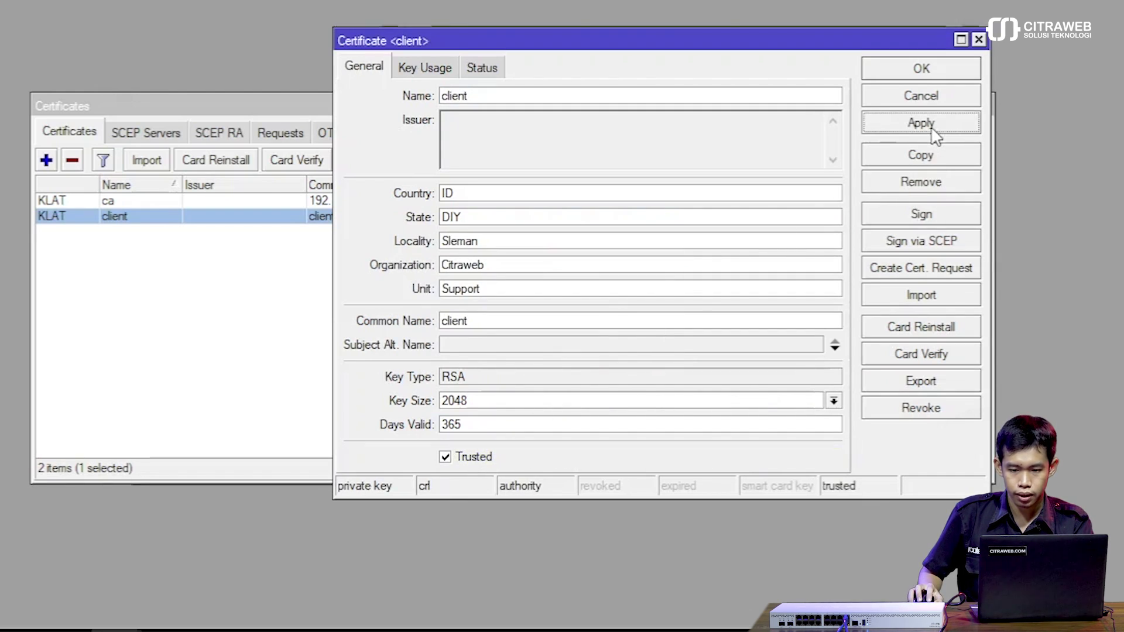
left_click(910, 68)
left_click_drag(626, 108, 491, 64)
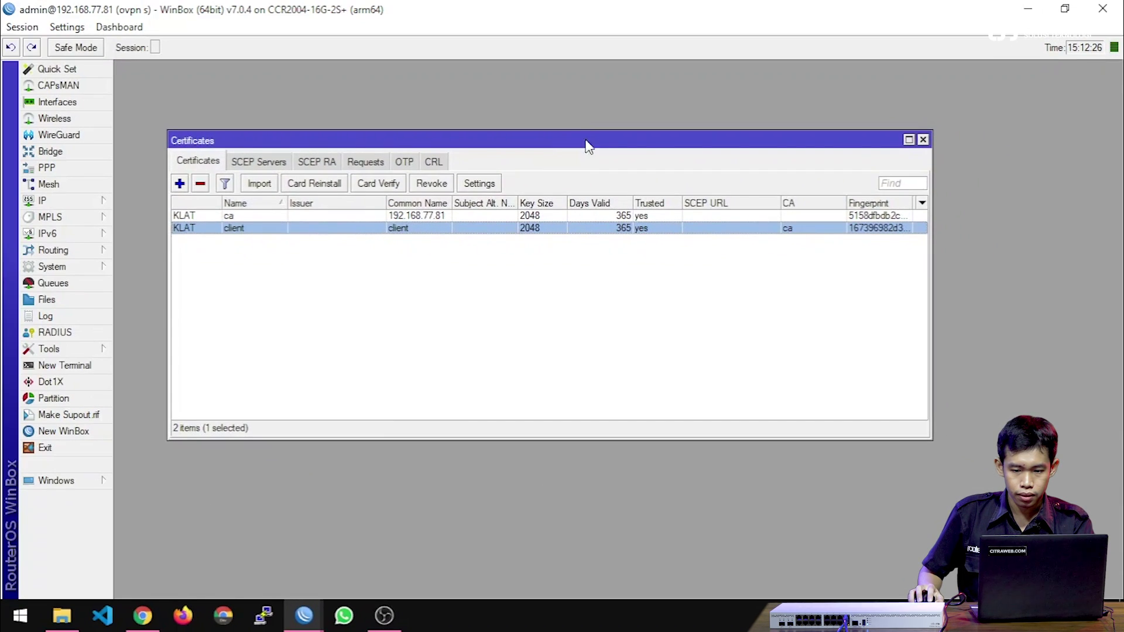
Enable the OVPN server with certificate ca and apply the settings.
left_click(923, 139)
left_click(75, 167)
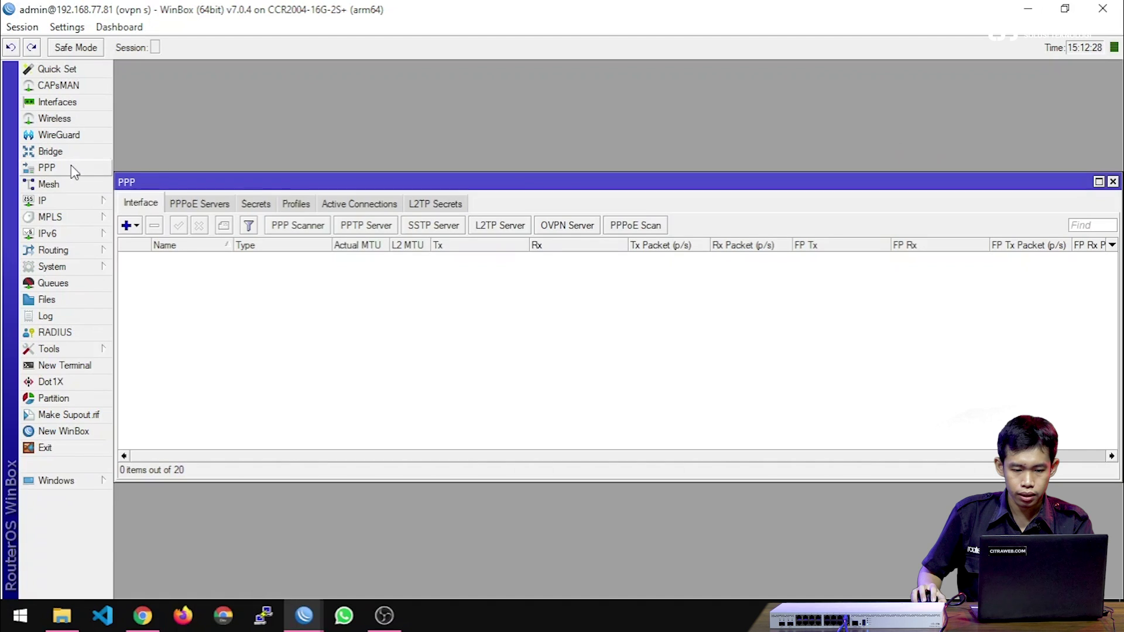
left_click(556, 229)
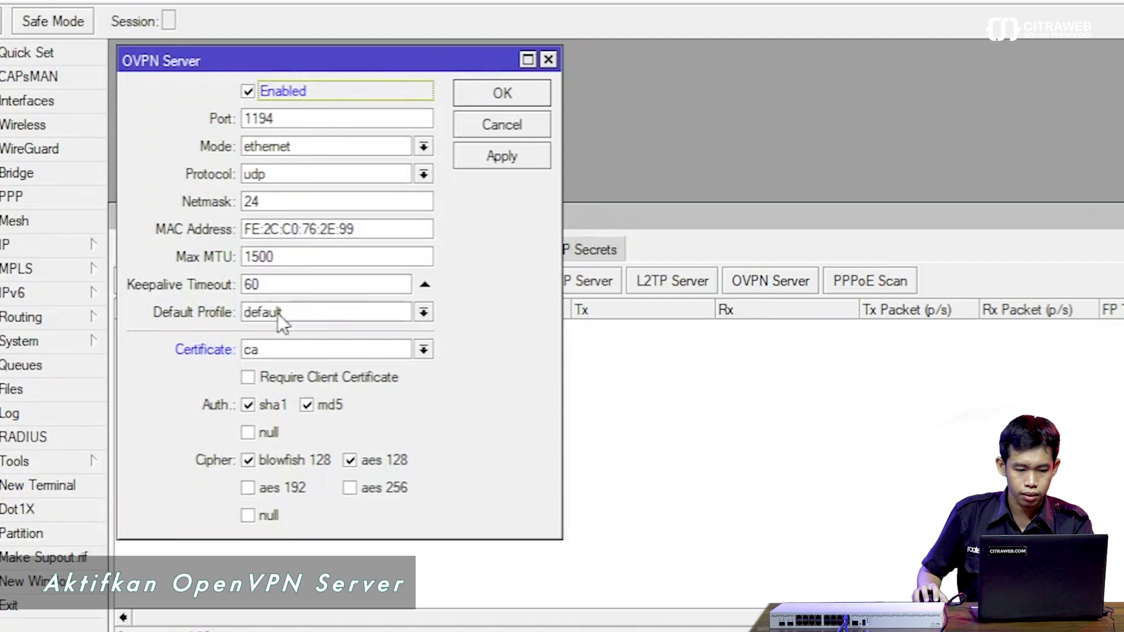
left_click(294, 350)
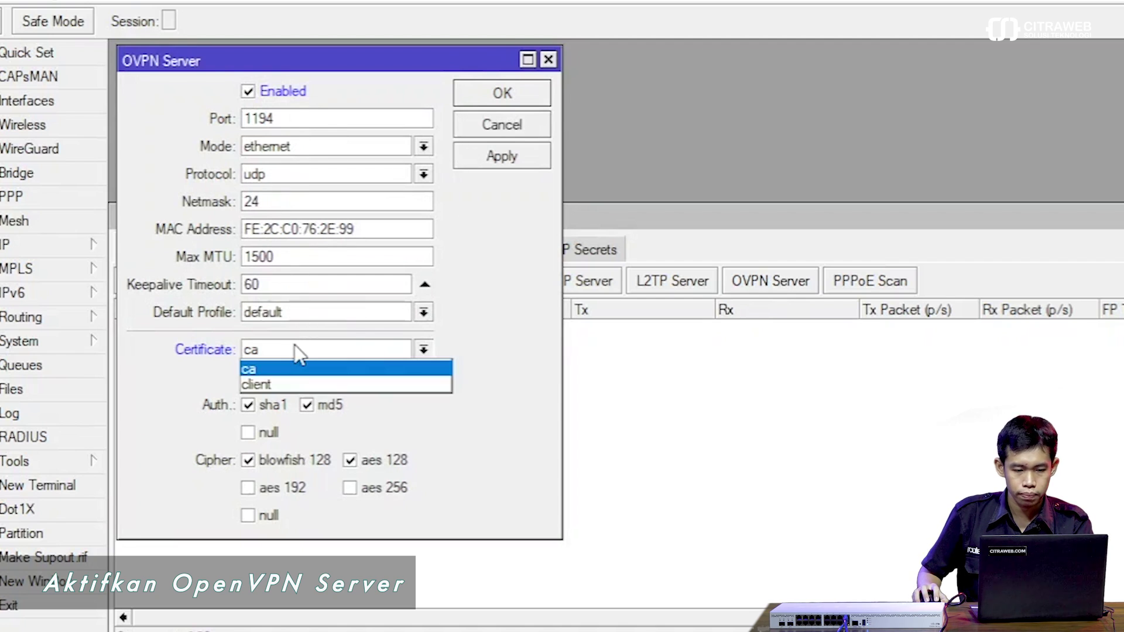
left_click(295, 348)
left_click(486, 159)
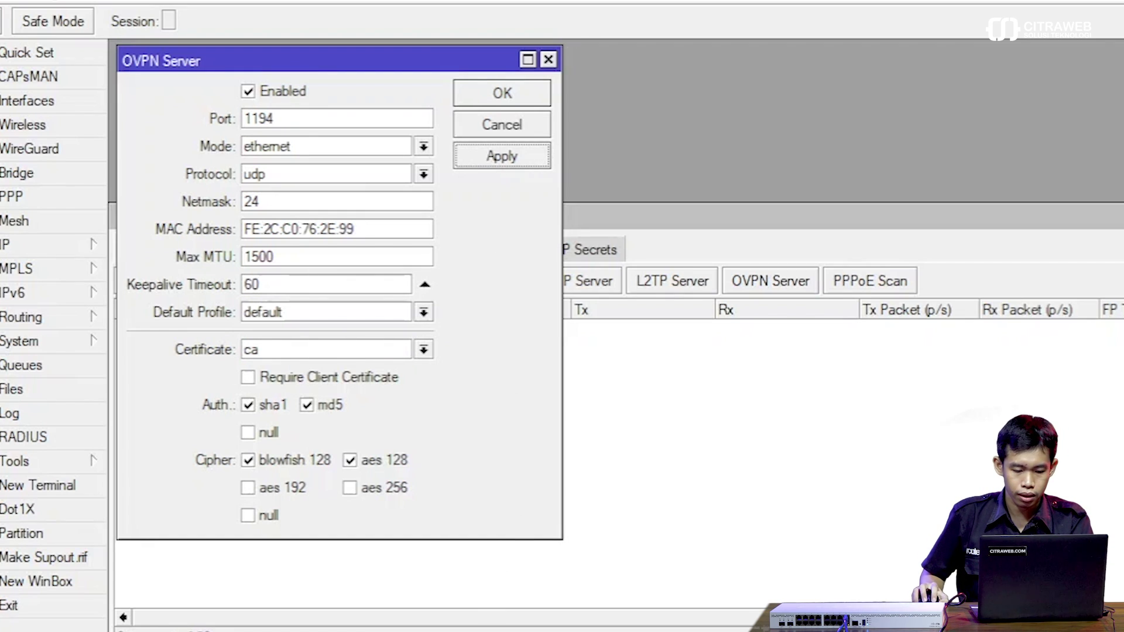
Switch to the client router's WinBox session and open its PPP window.
mouse_move(304, 615)
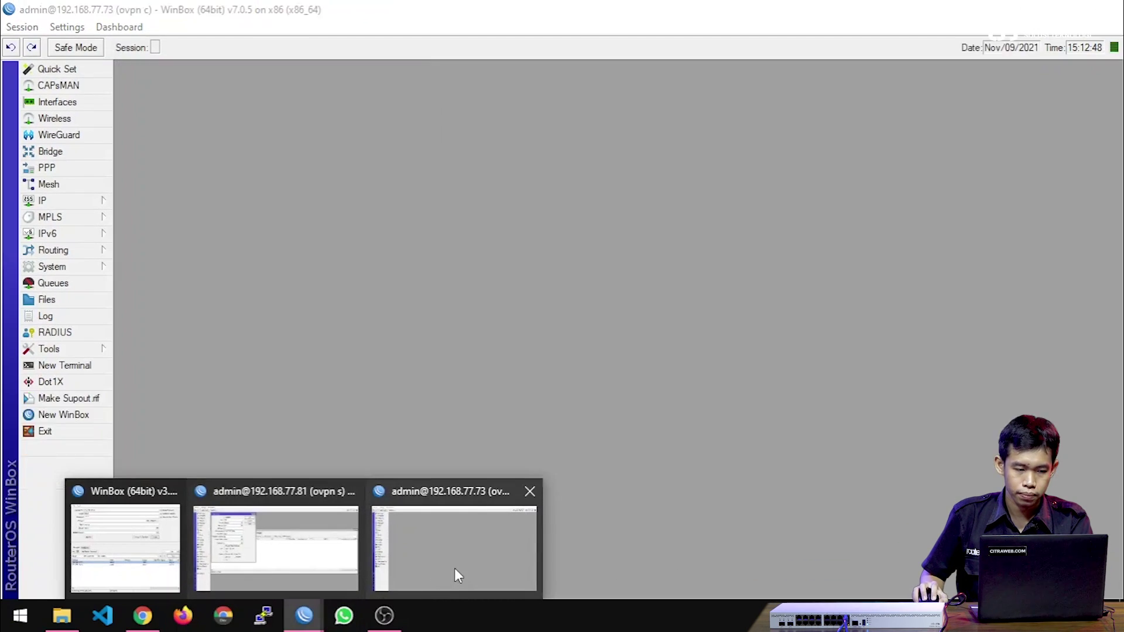
left_click(454, 568)
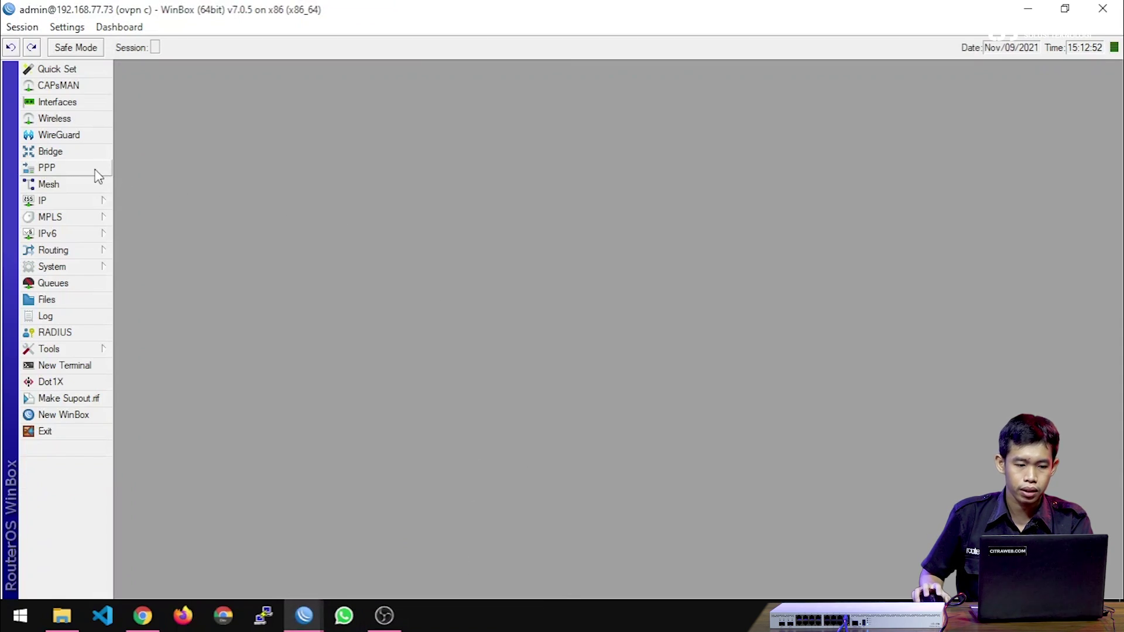
left_click(98, 175)
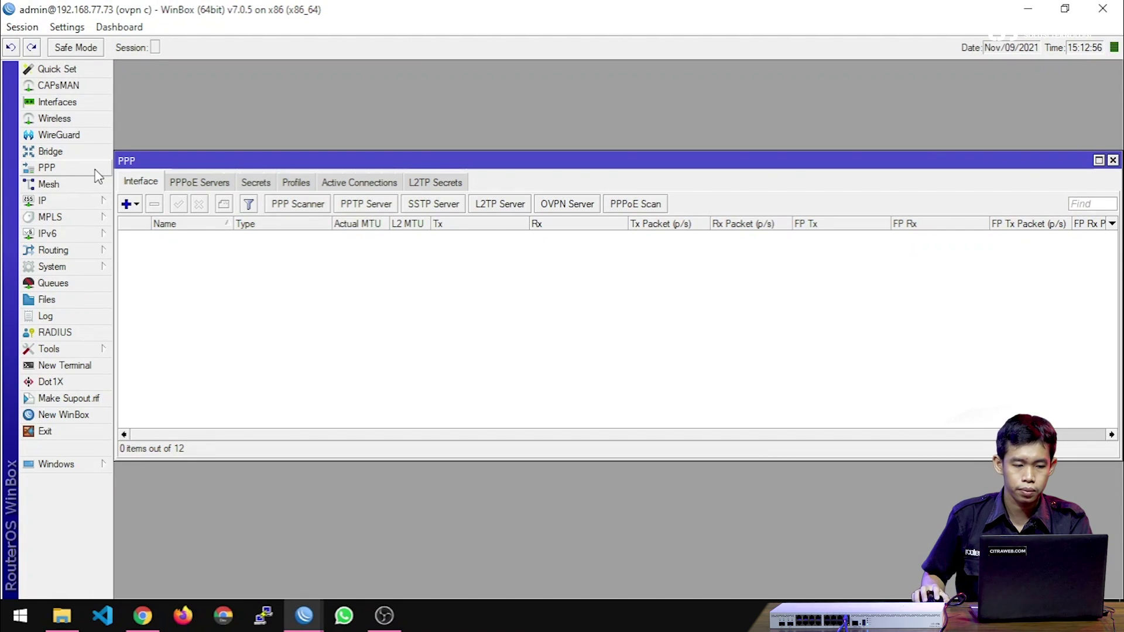
left_click_drag(143, 161, 147, 74)
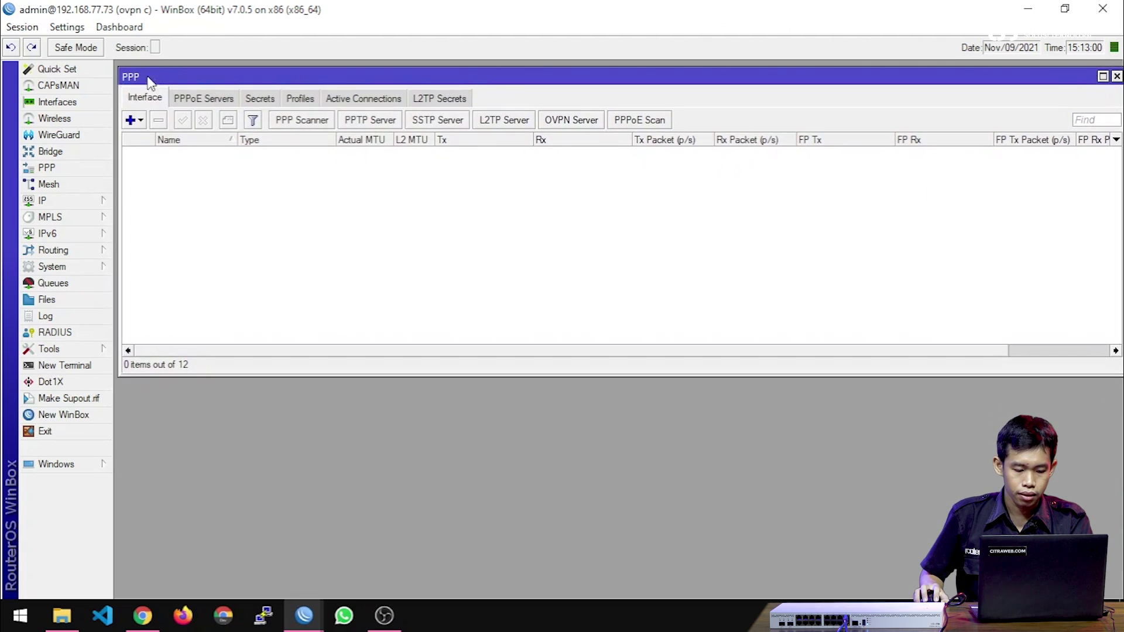
Back on the server router, show the PPP Secrets list.
mouse_move(303, 615)
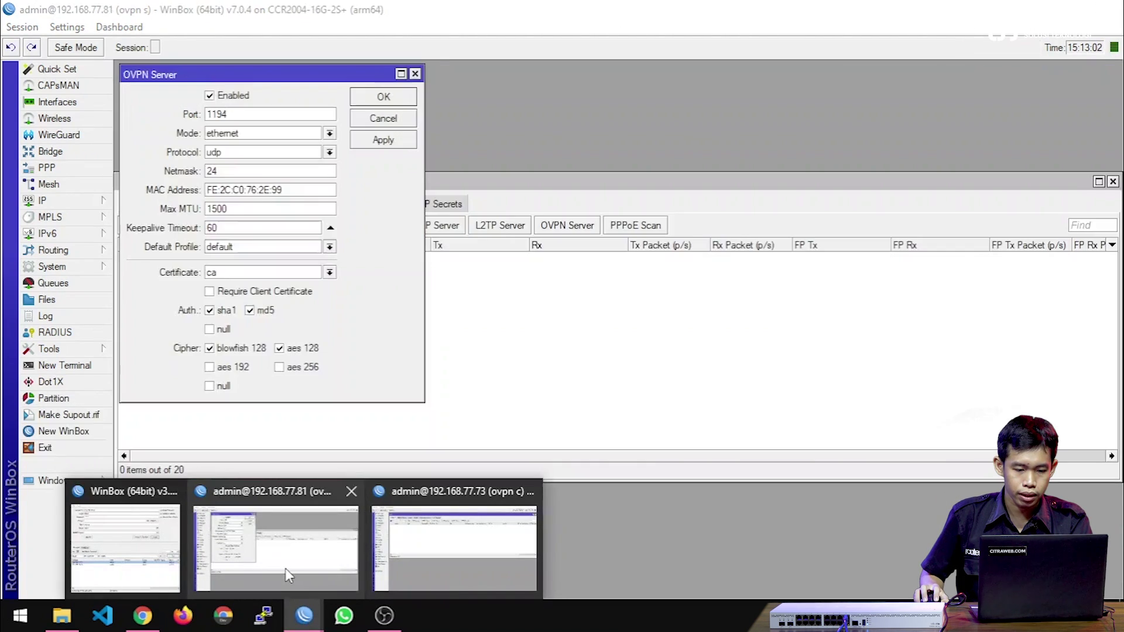
left_click(287, 573)
left_click(459, 411)
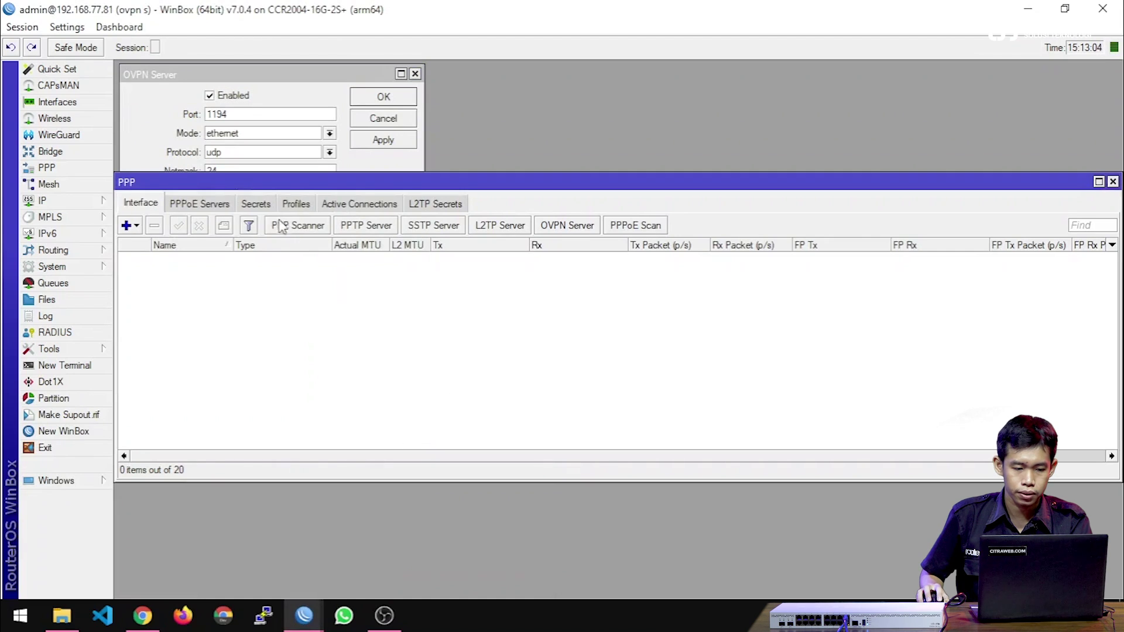
left_click(256, 204)
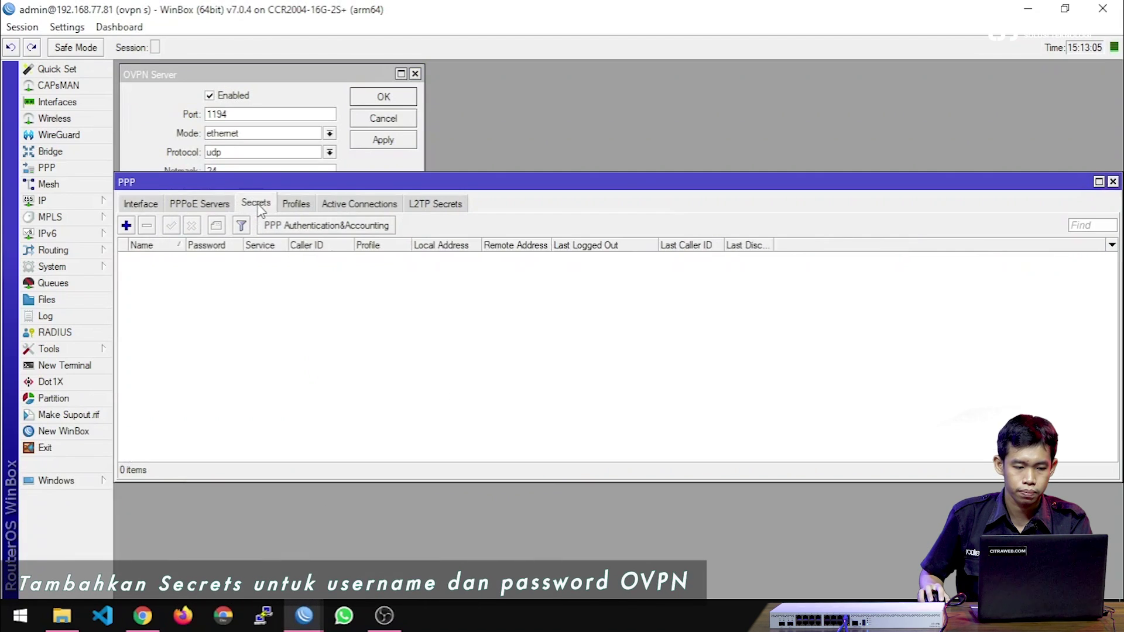
Add secret ppp1 with its password, local address 172.27.0.1 and remote 172.27.0.2.
left_click(126, 227)
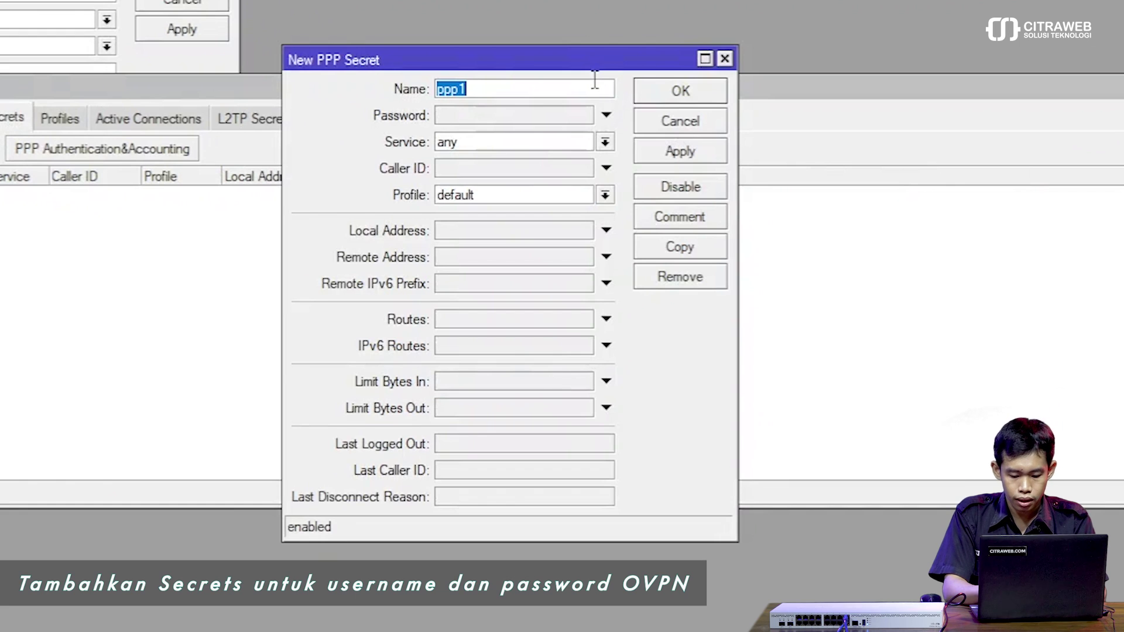
key("Tab")
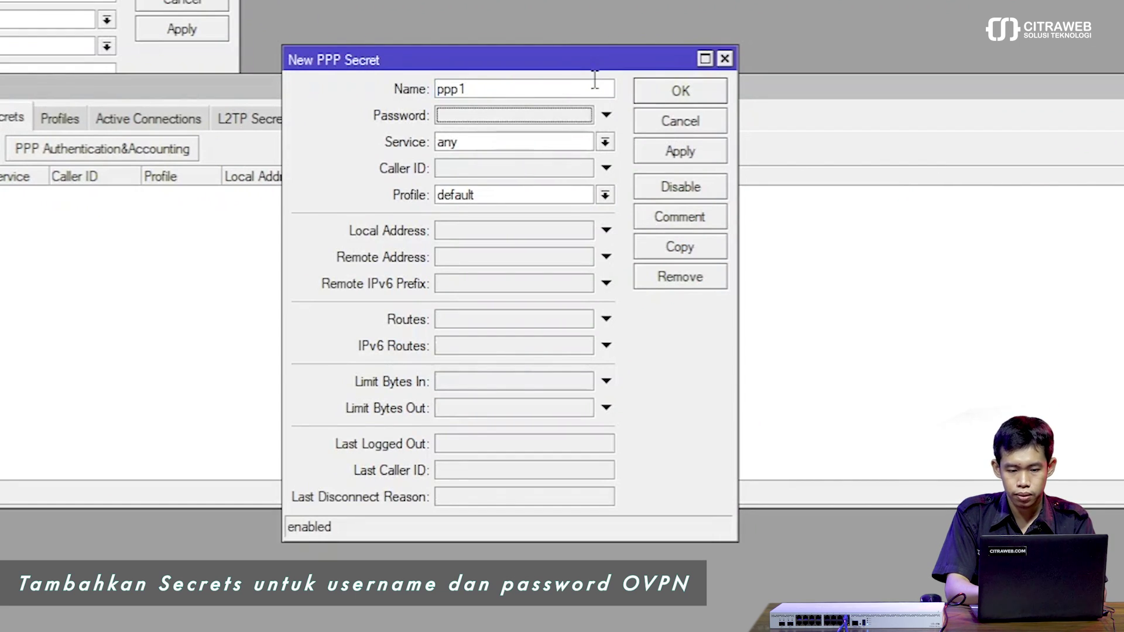
type("1234")
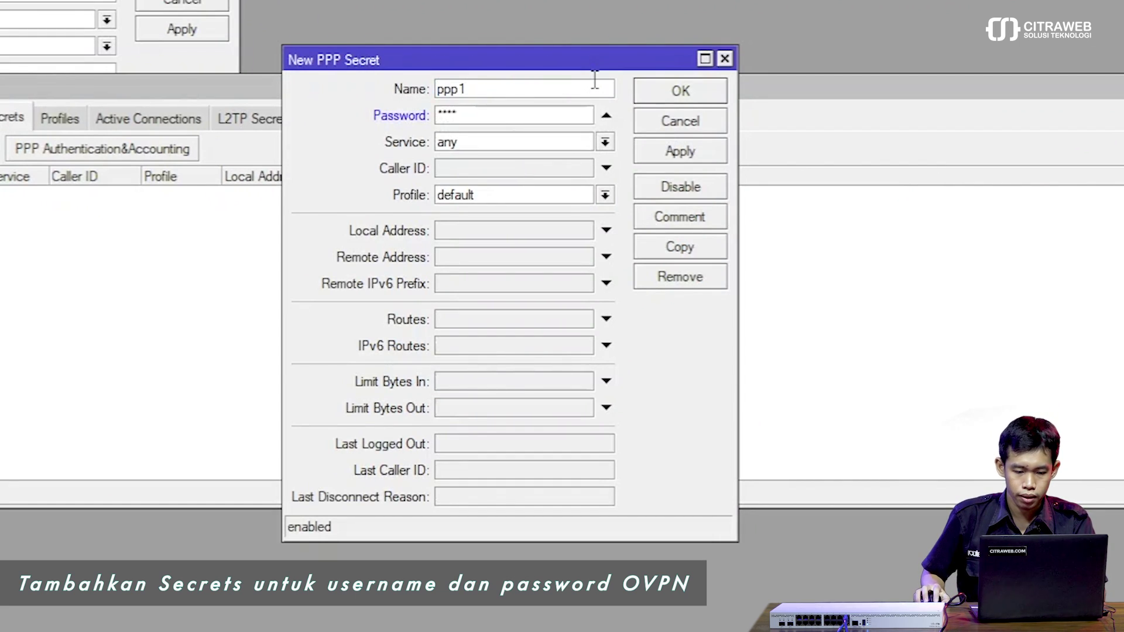
left_click(508, 230)
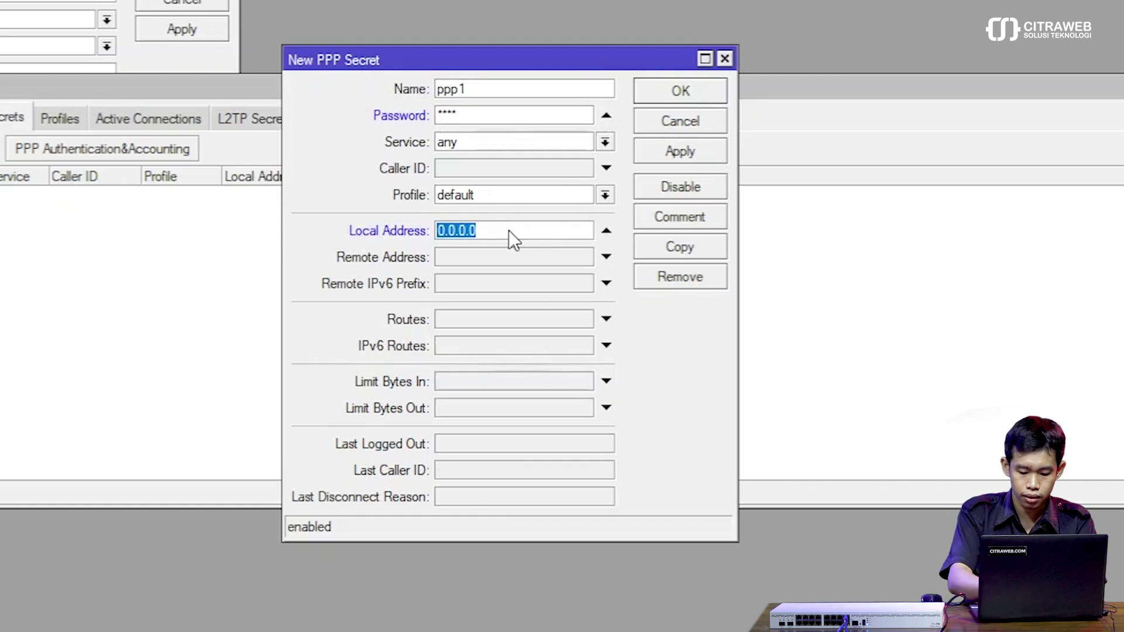
type("1")
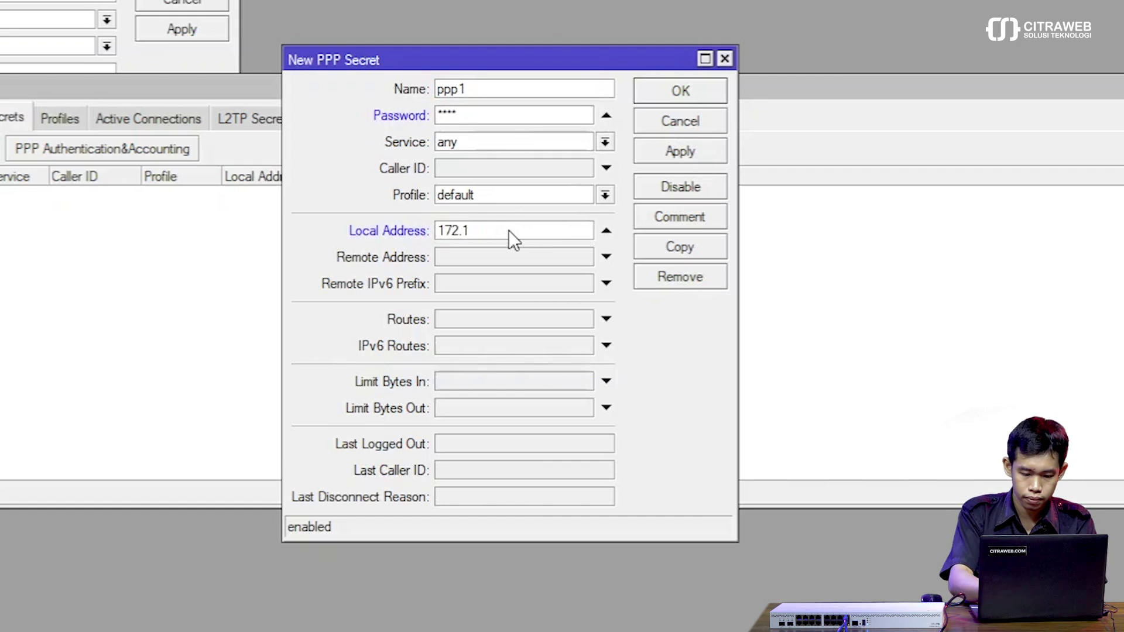
type("72.27.")
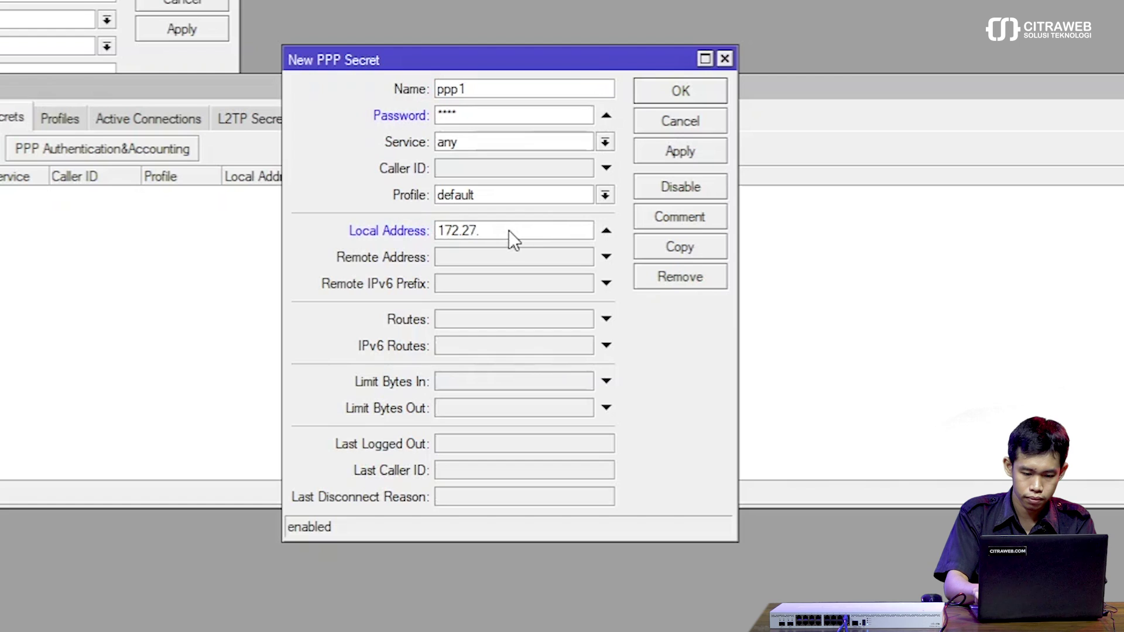
type("0.1")
key("Tab")
type("172.")
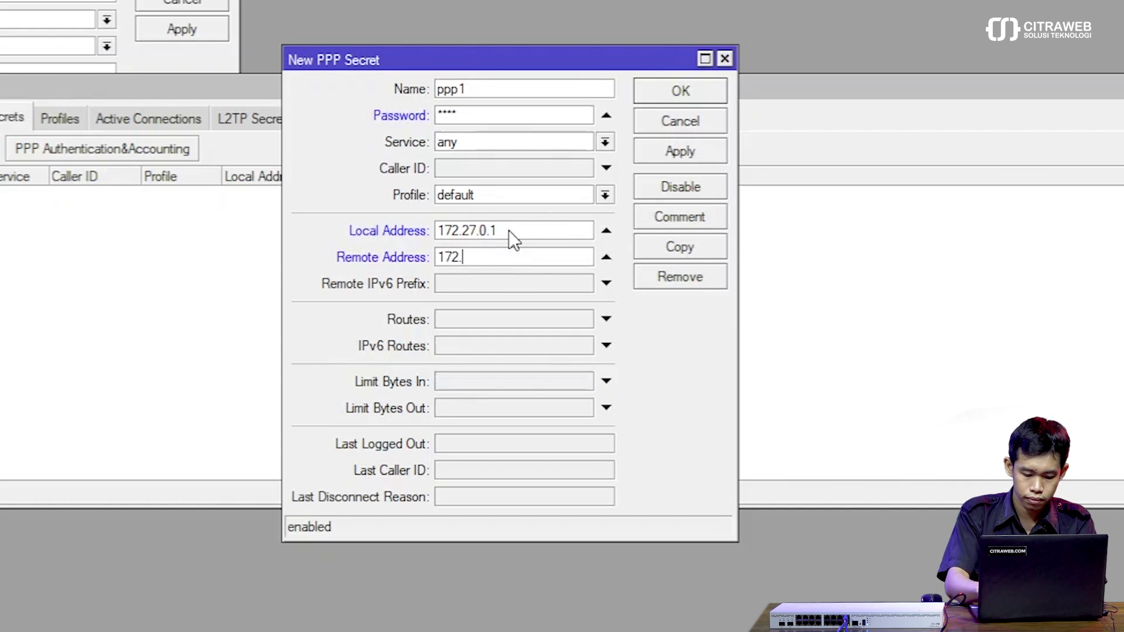
type("27.0.2")
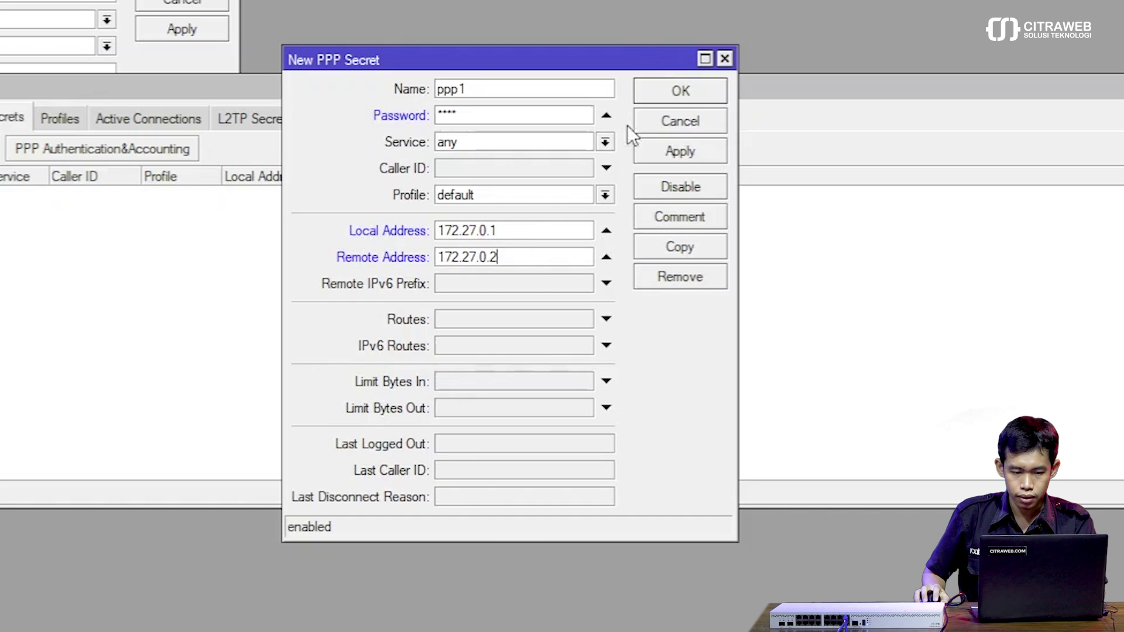
left_click(663, 90)
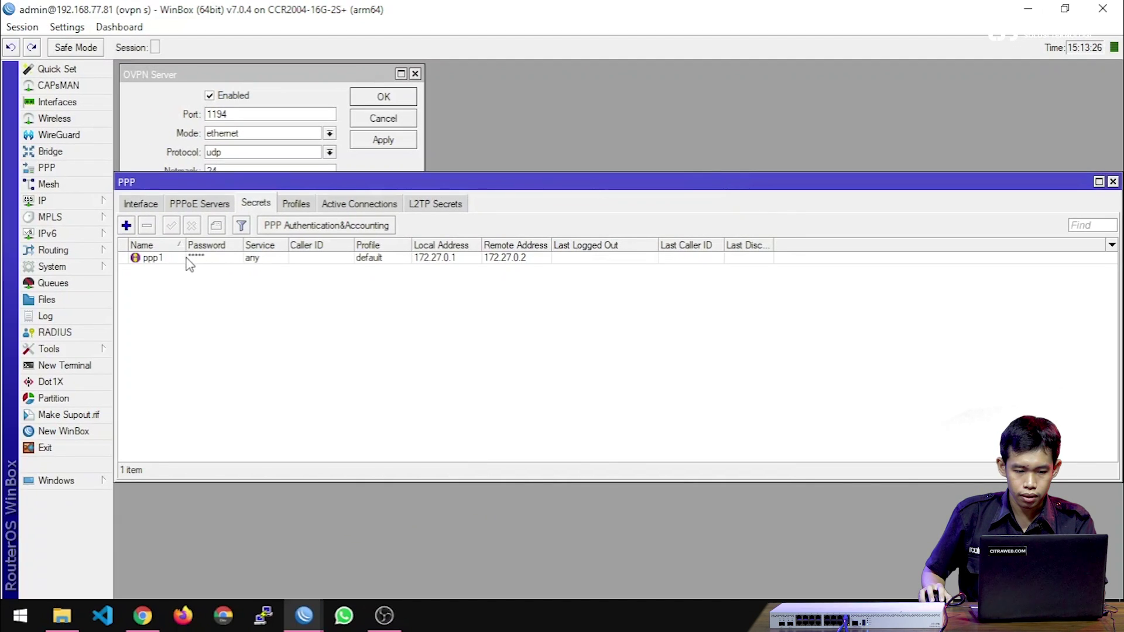
left_click(188, 259)
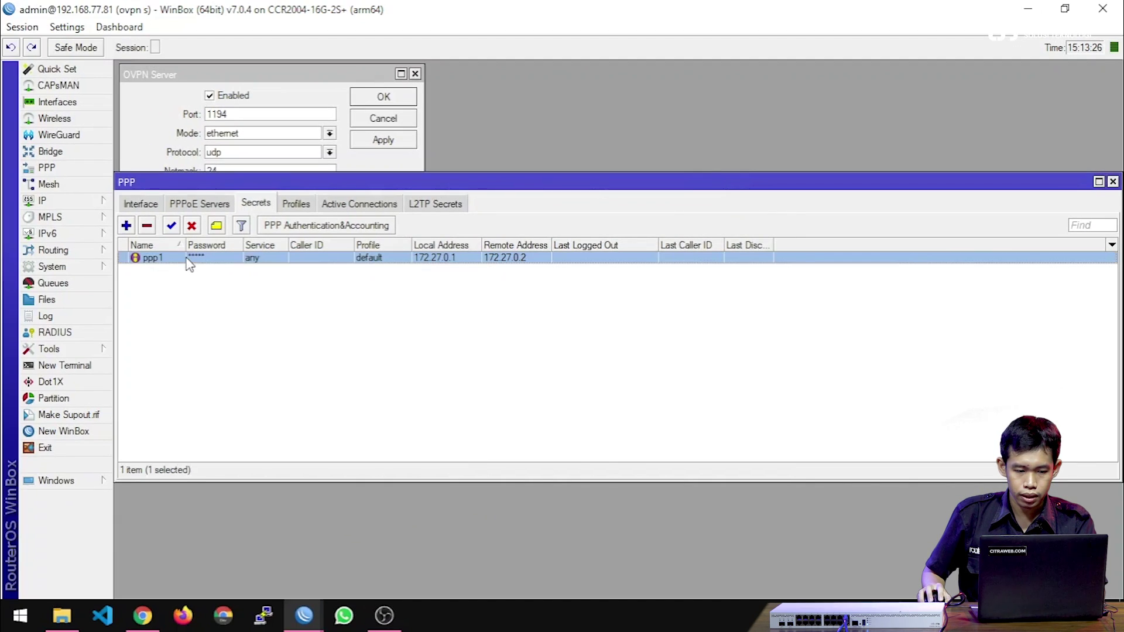
left_click_drag(309, 182, 314, 74)
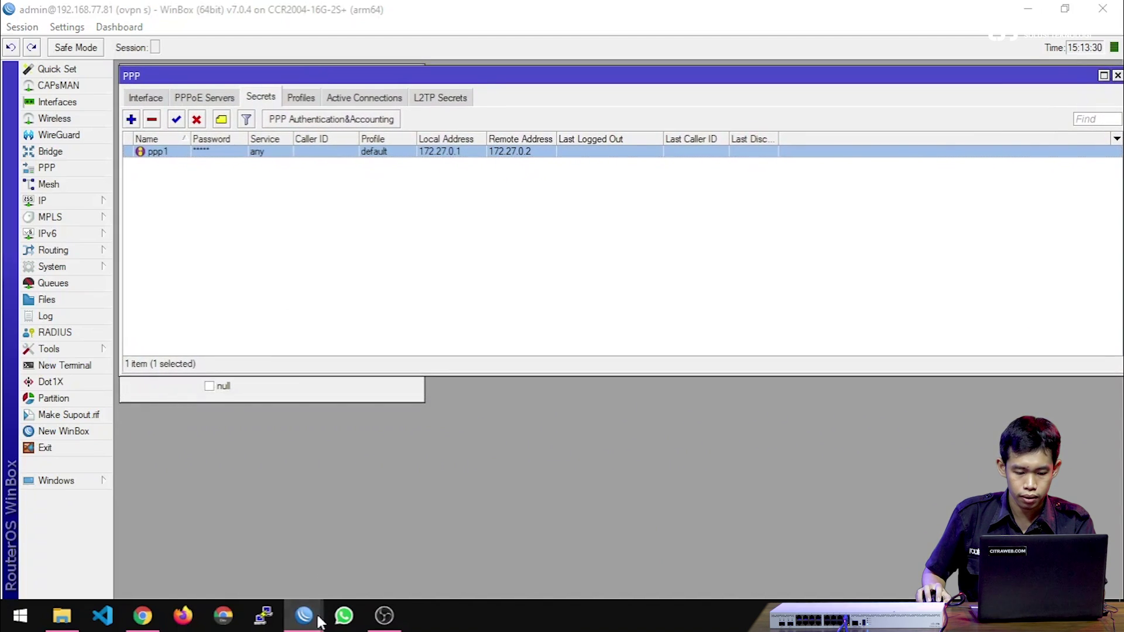
On the client router, add an OVPN client connecting to 192.168.77.81.
mouse_move(304, 615)
left_click(437, 582)
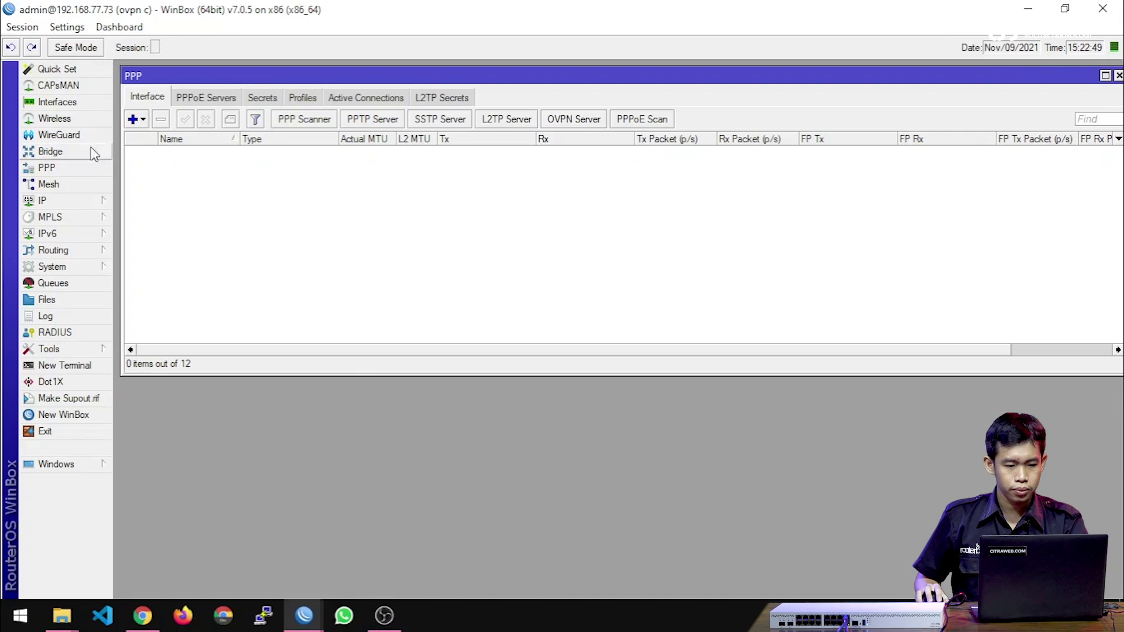
left_click(142, 121)
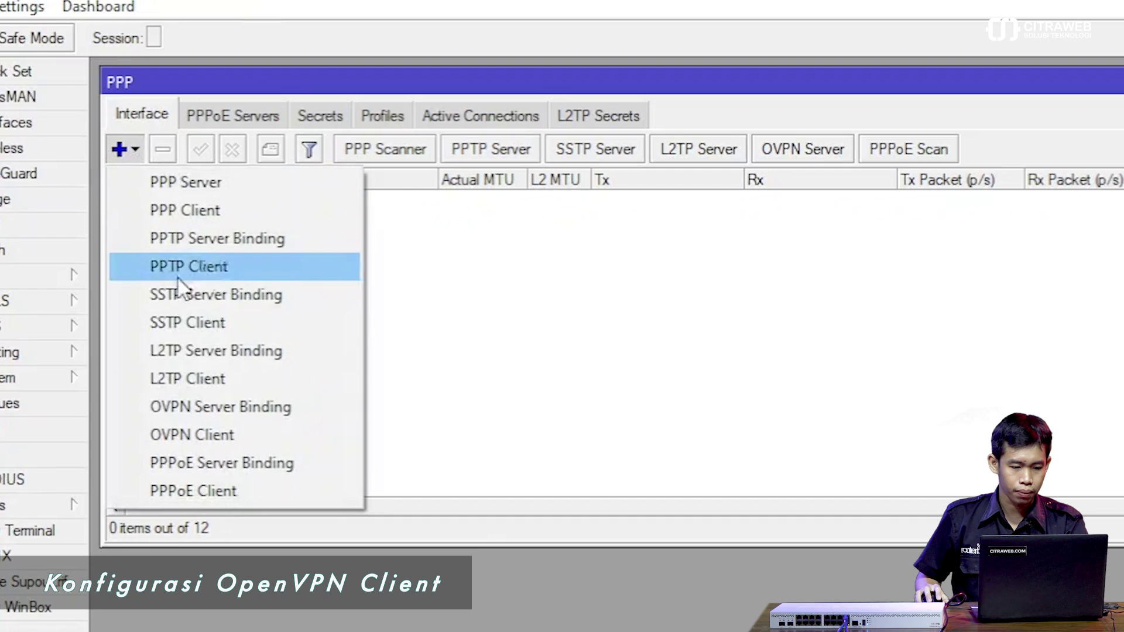
left_click(223, 439)
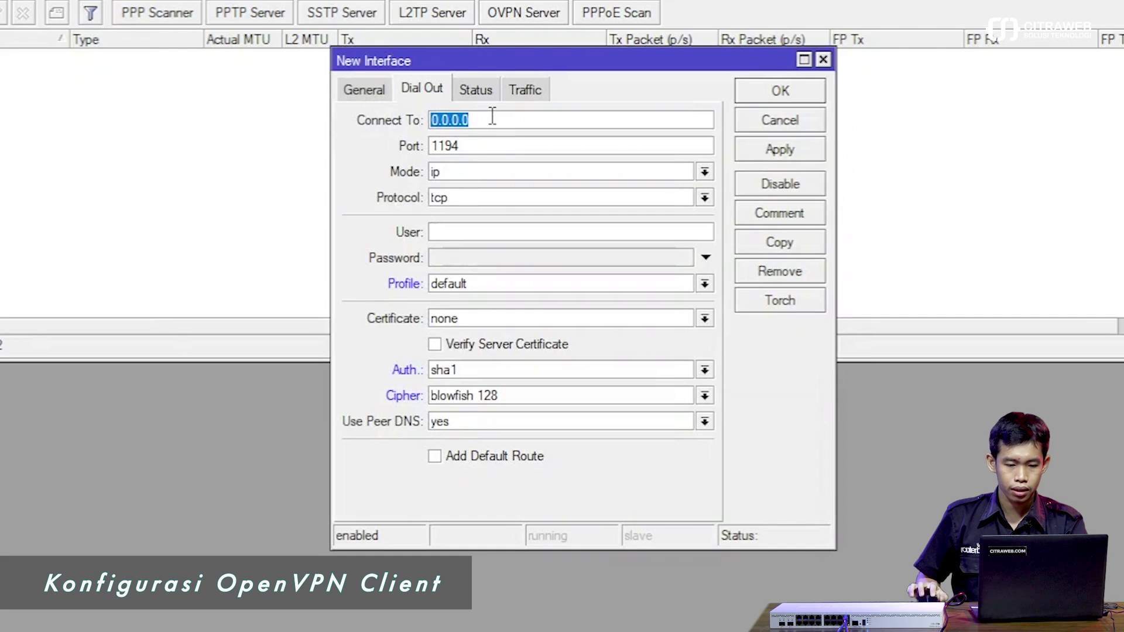
type("1")
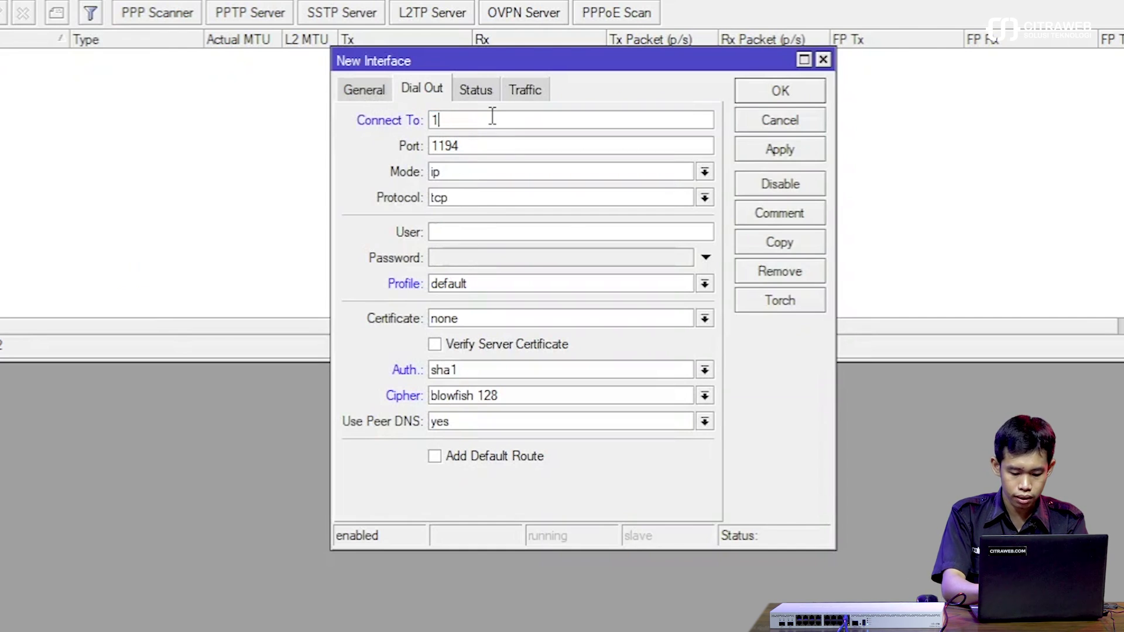
type("92.168.")
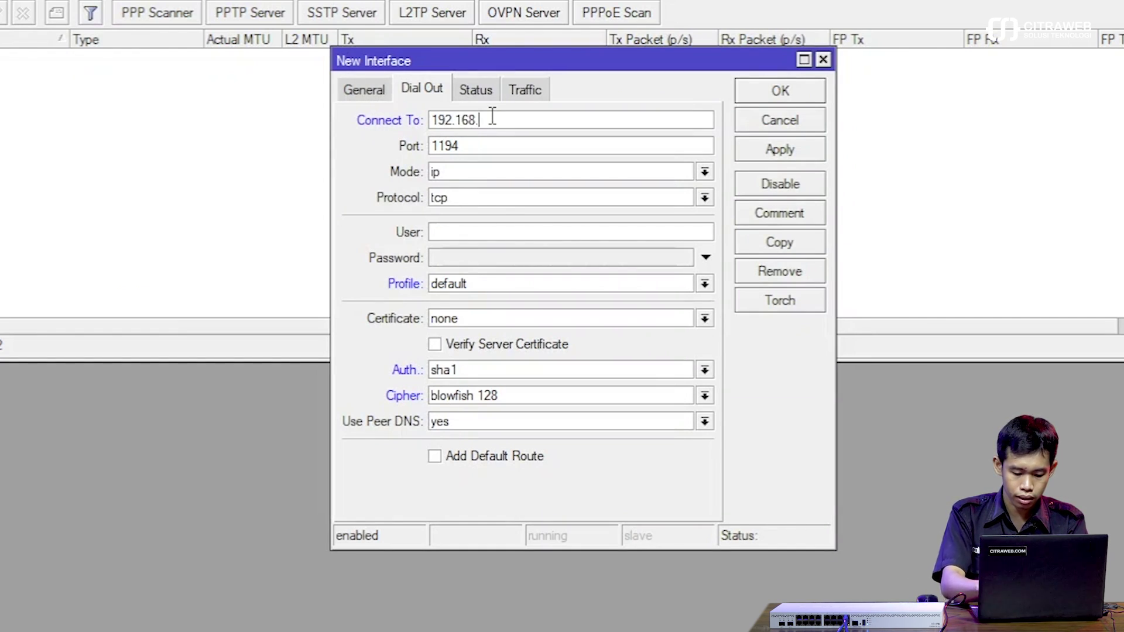
type("77.81")
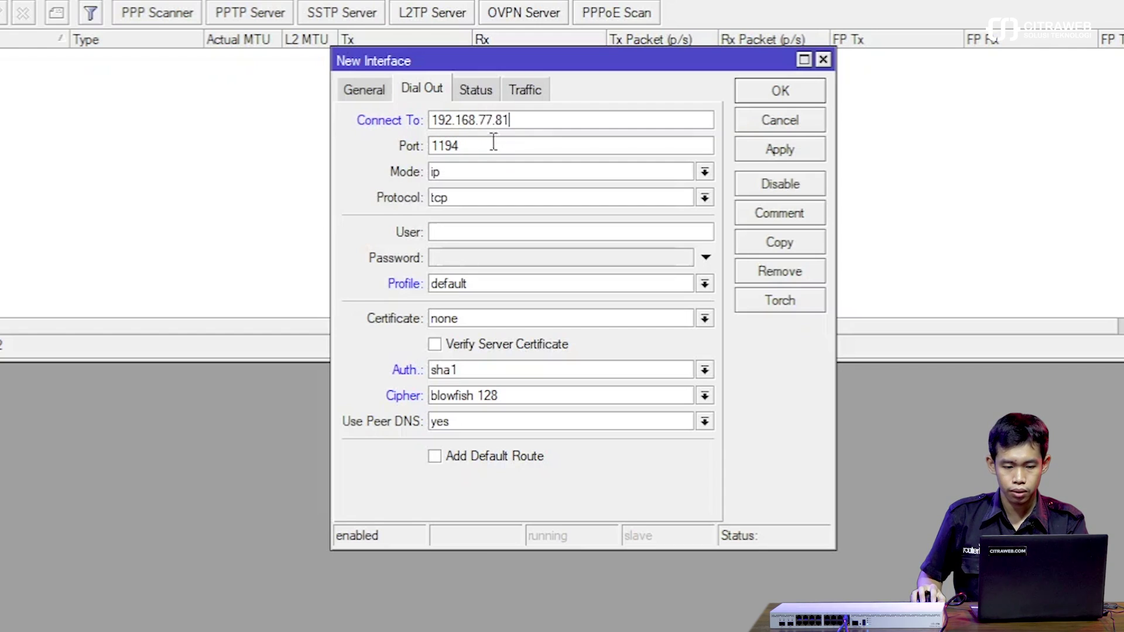
Set ethernet mode, udp protocol, user ppp1 with its password, and apply to connect.
left_click(471, 172)
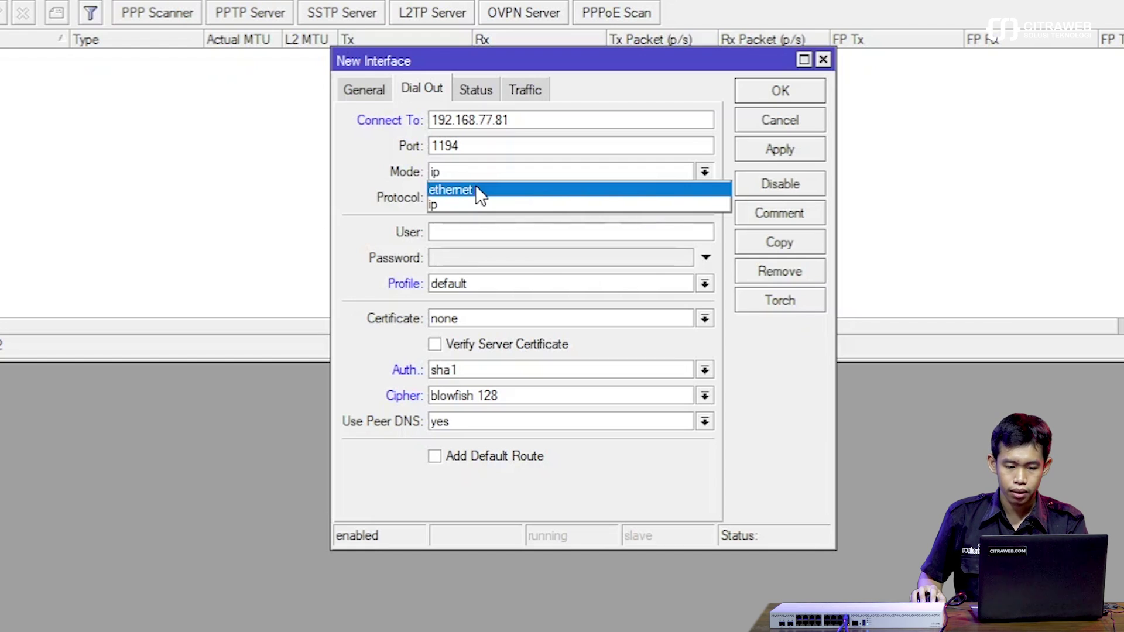
left_click(475, 190)
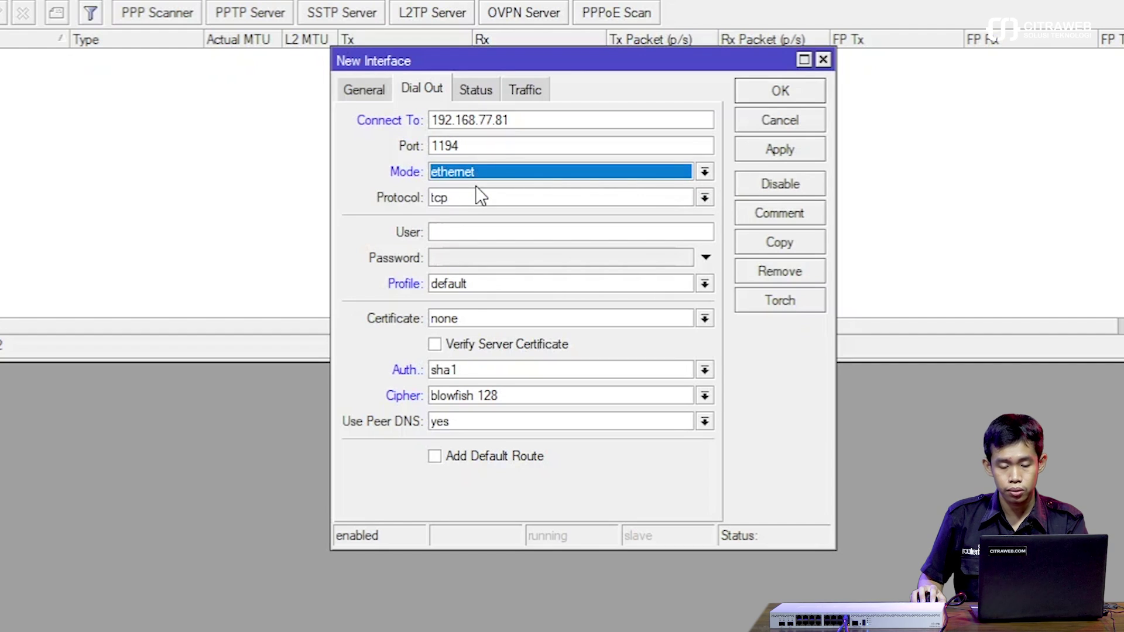
left_click(462, 199)
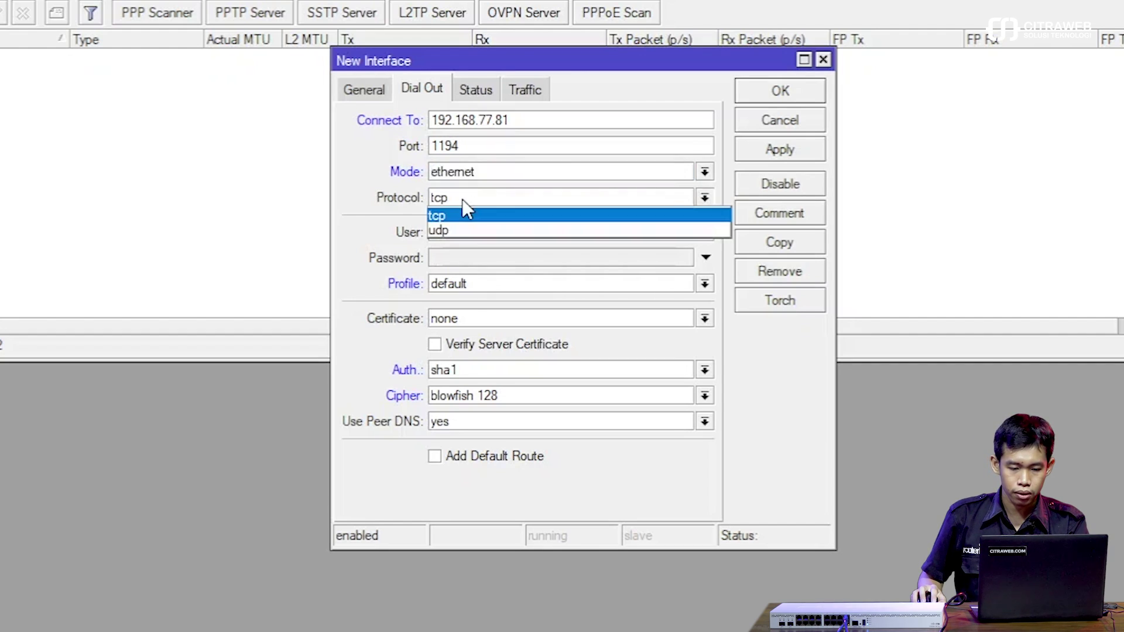
left_click(465, 232)
left_click(468, 232)
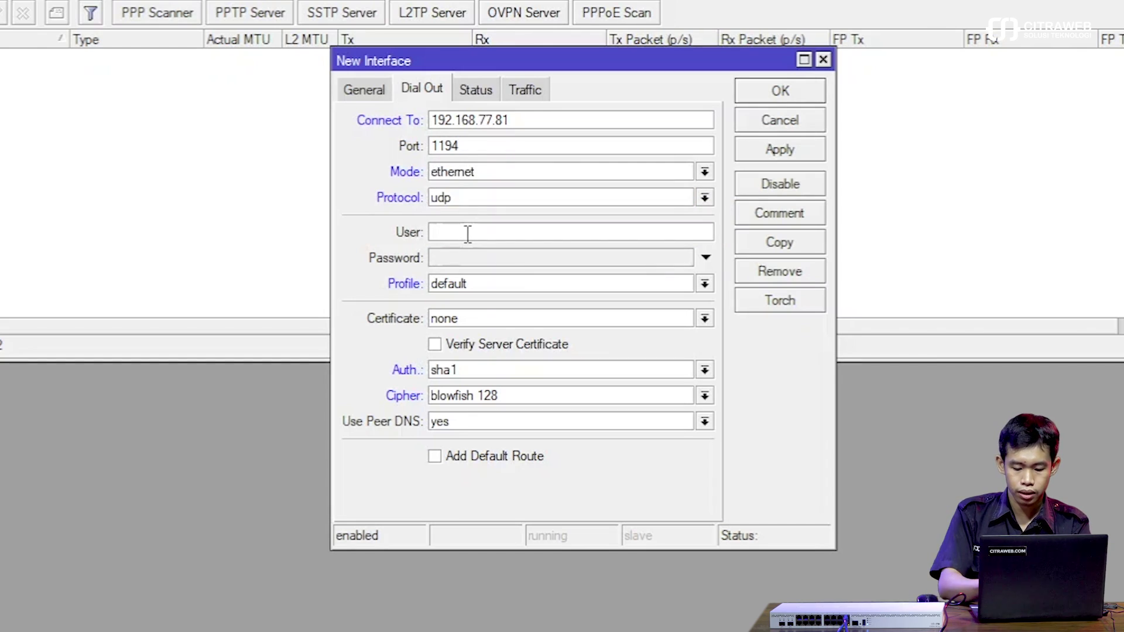
type("ppp1")
key("Tab")
type("pp")
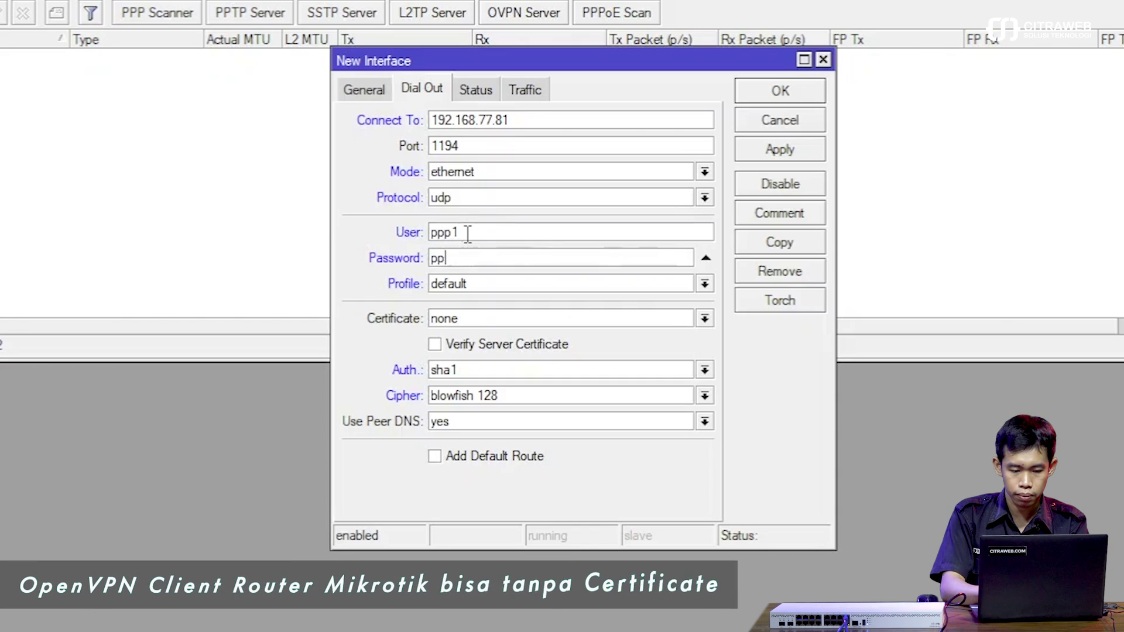
type("p1")
left_click(789, 152)
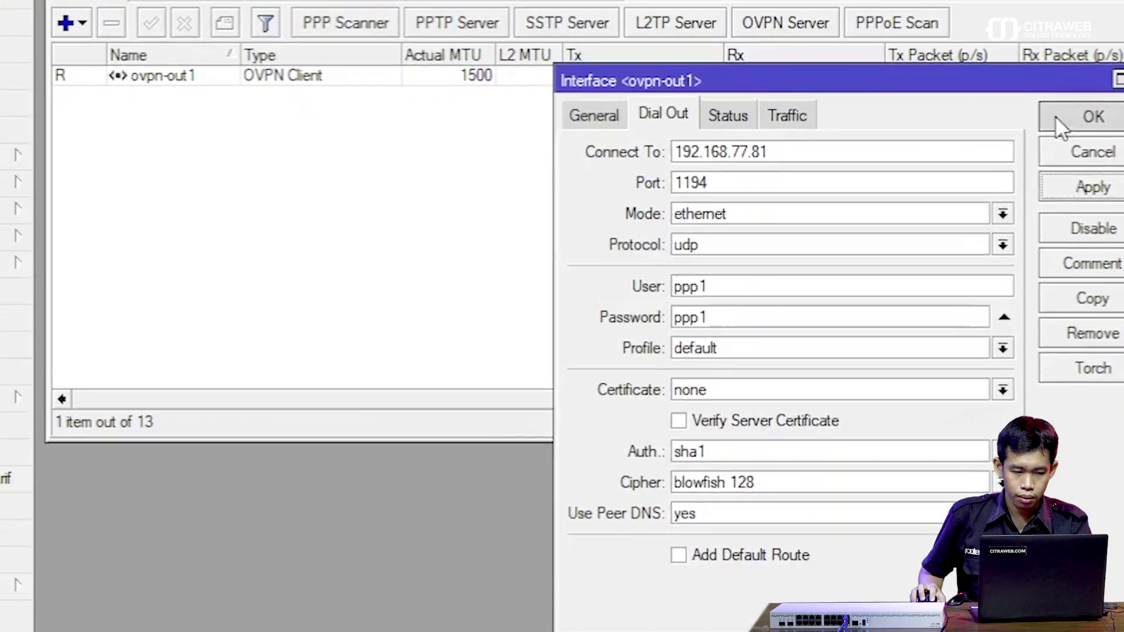
left_click(1058, 123)
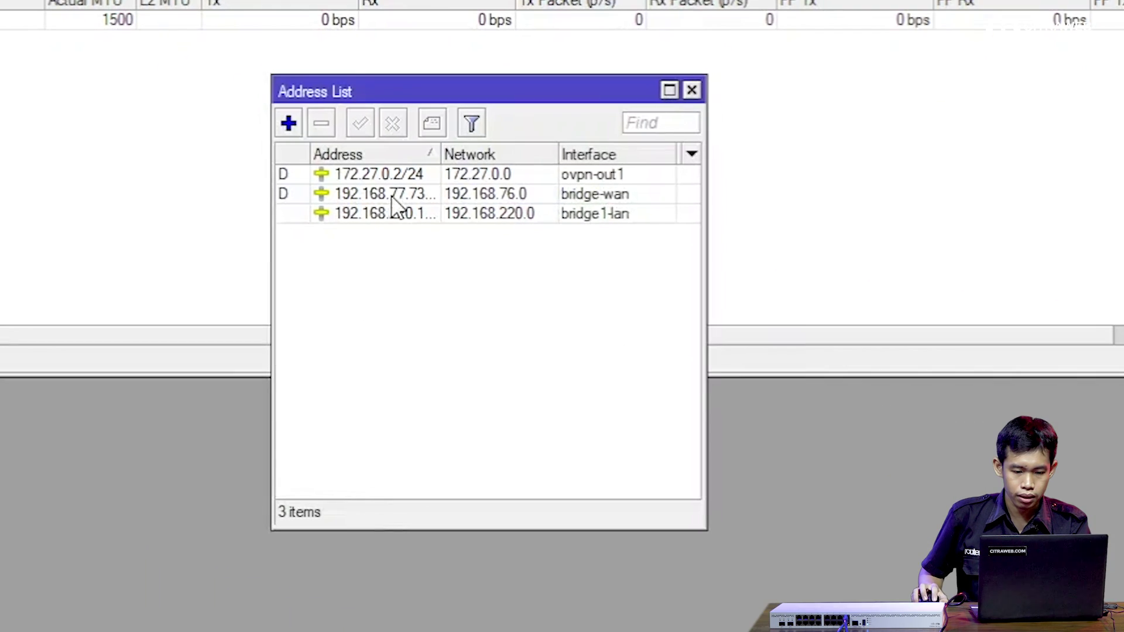
Show the Address List with 172.27.0.2/24 on ovpn-out1, then view DHCP leases with widened Address column.
left_click(1066, 289)
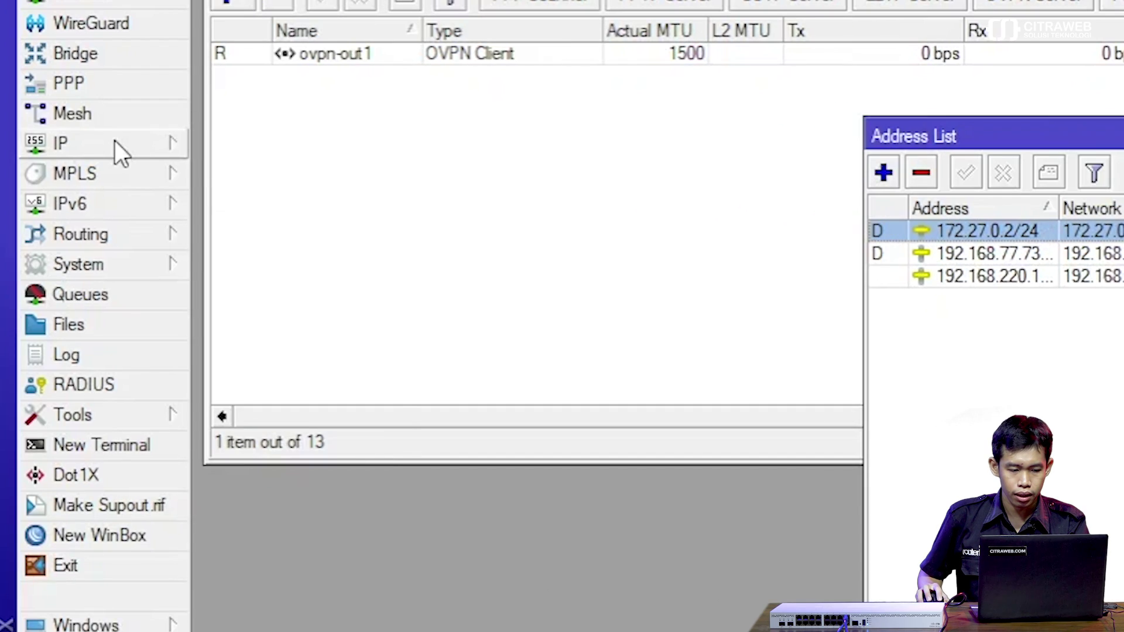
left_click(115, 143)
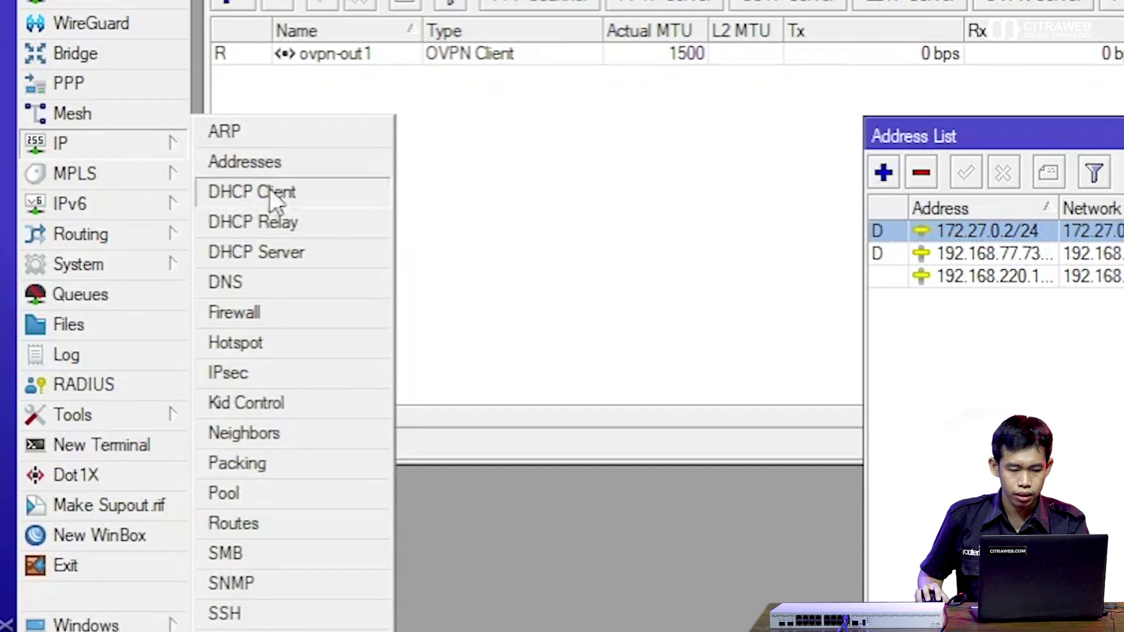
left_click(303, 252)
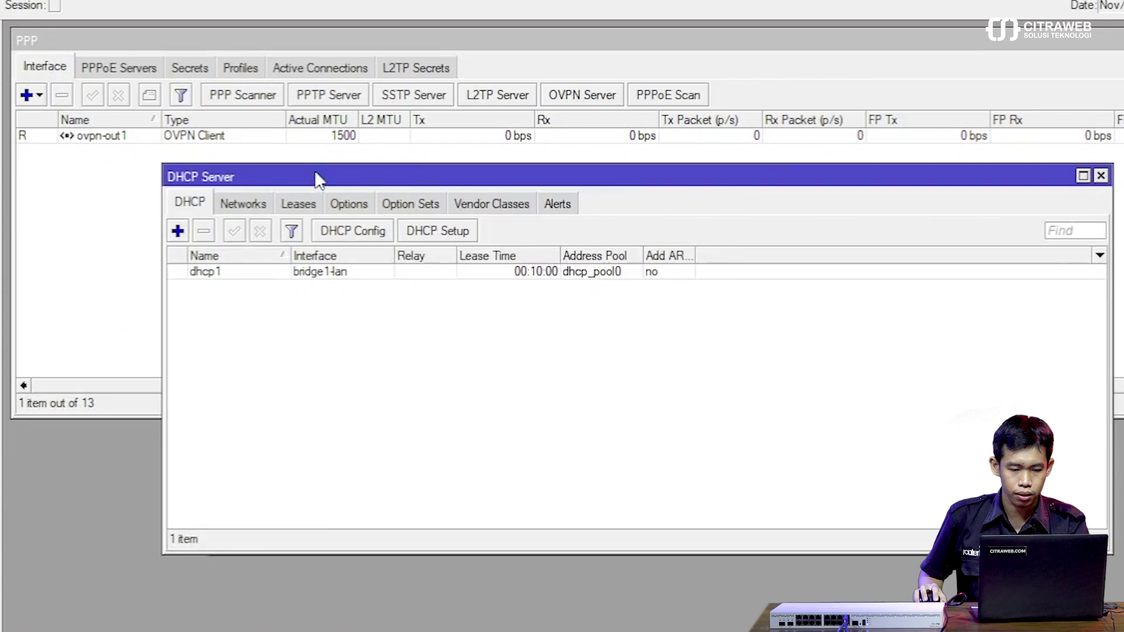
left_click_drag(315, 176, 188, 291)
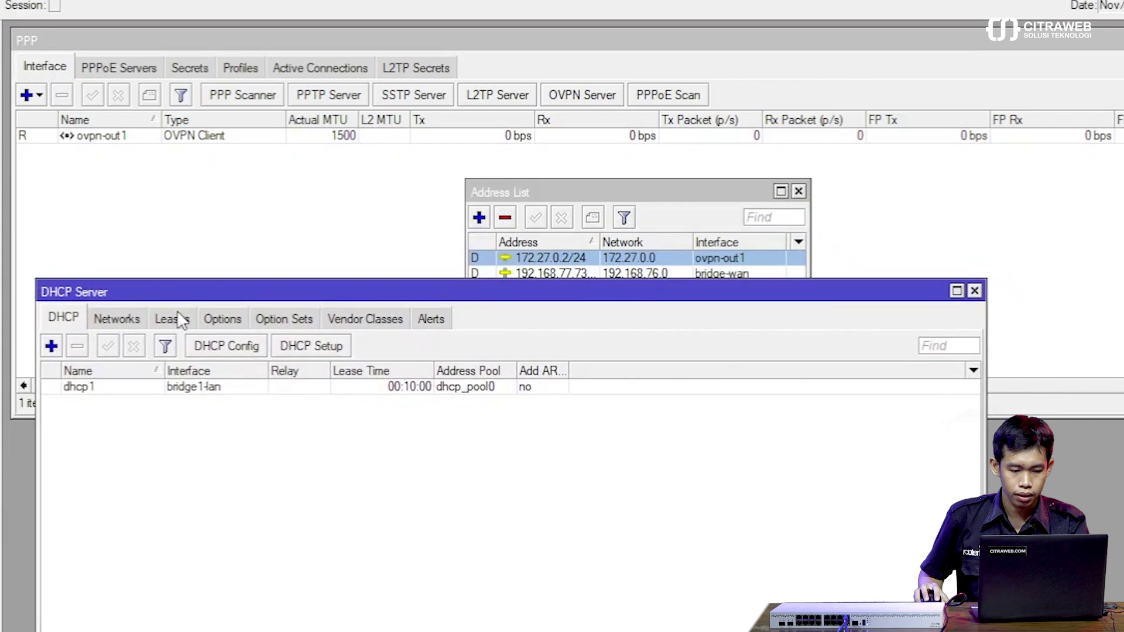
left_click(174, 318)
left_click_drag(158, 370, 177, 369)
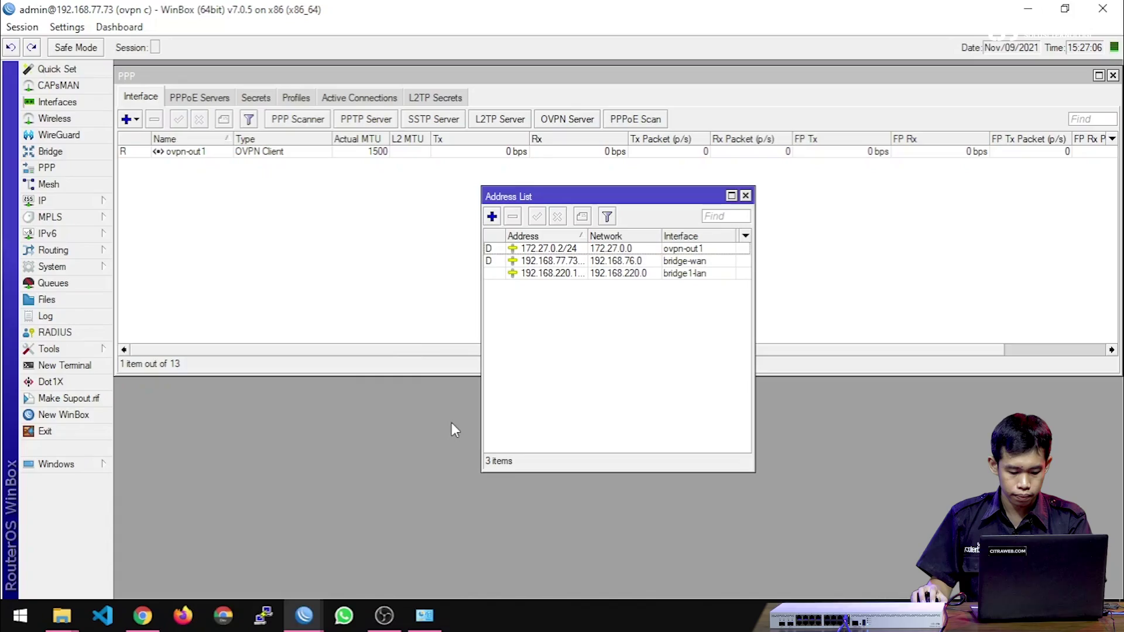
Run ipconfig in Command Prompt, showing the Ethernet address 192.168.110.254.
key("super+r")
key("Return")
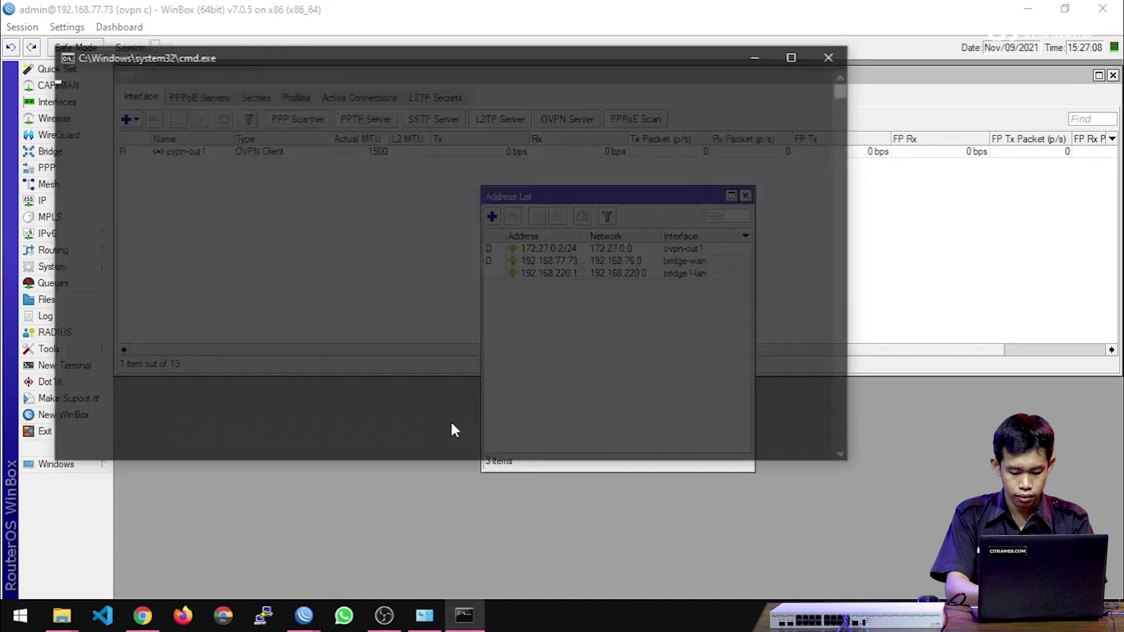
type("ipcionfig")
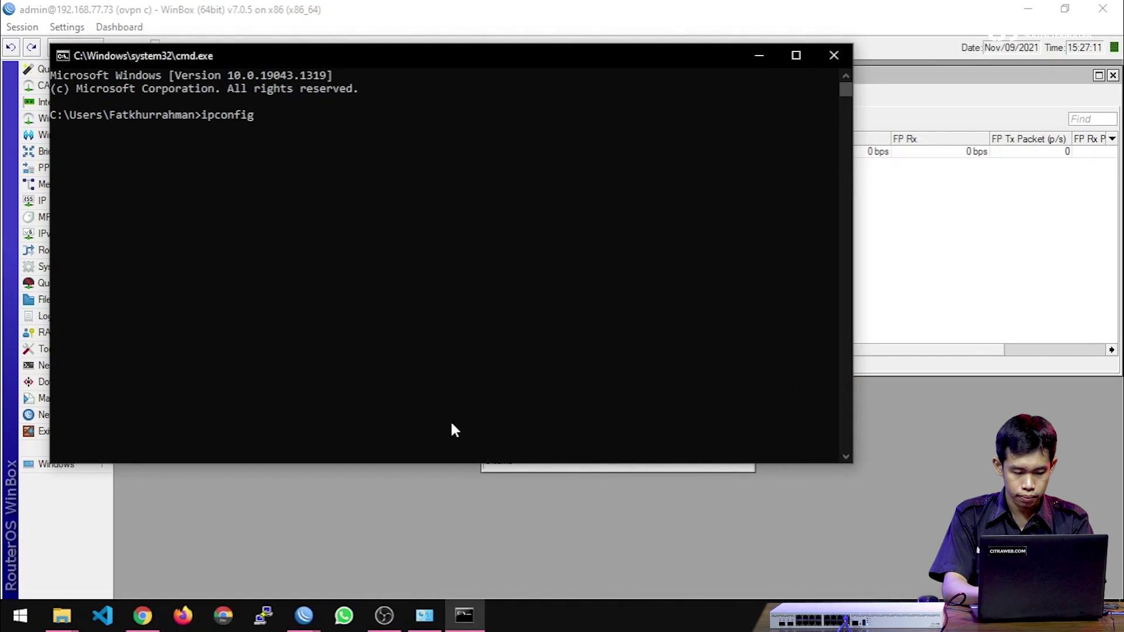
key("Return")
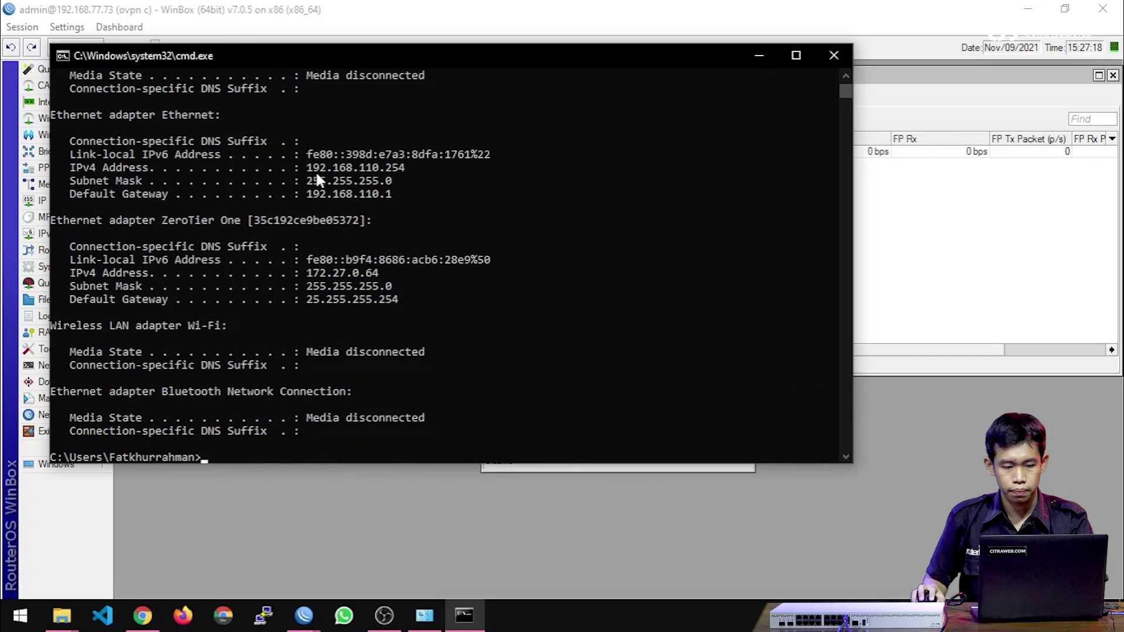
left_click_drag(336, 50, 379, 301)
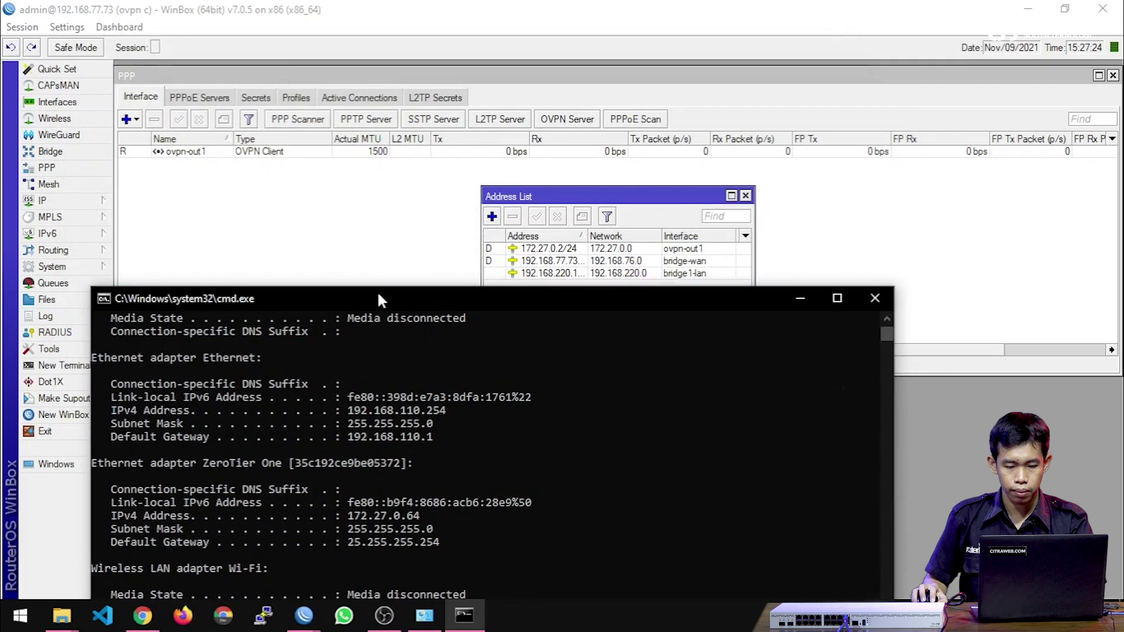
left_click_drag(378, 296, 379, 327)
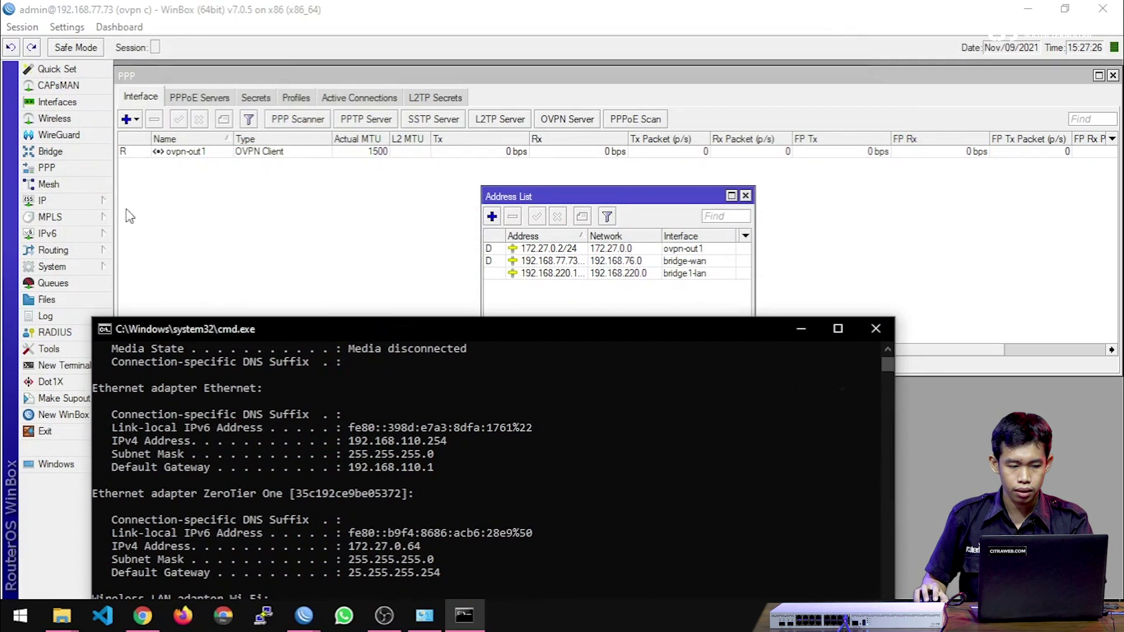
View DHCP Server leases, then the Route List showing 172.27.0.0/24 on ovpn-out1.
left_click(52, 200)
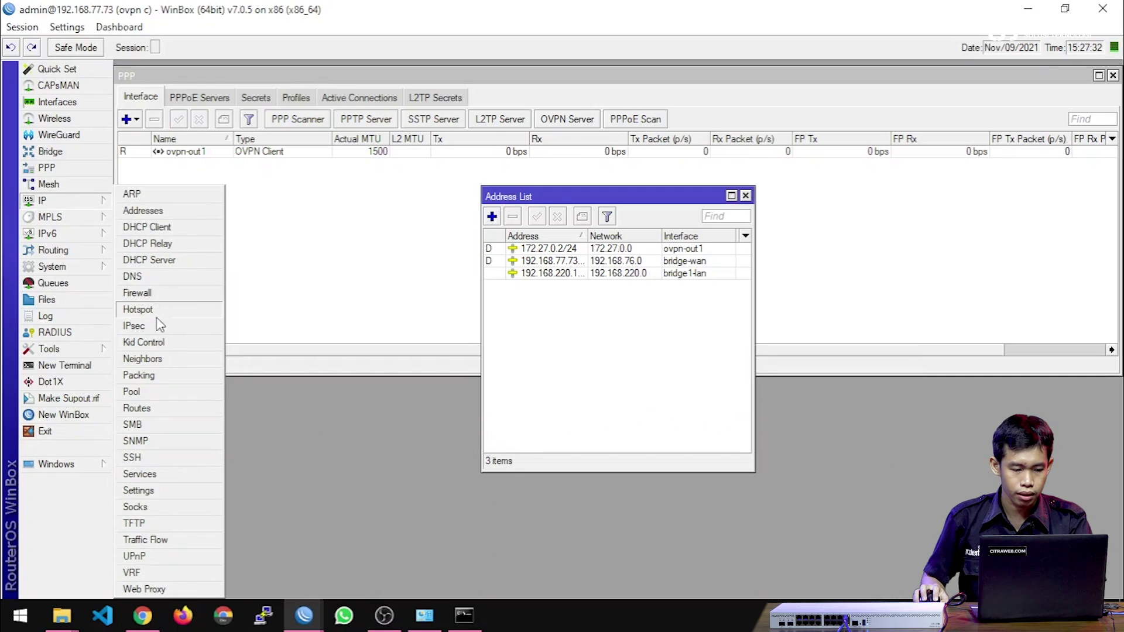
left_click(153, 259)
left_click(338, 217)
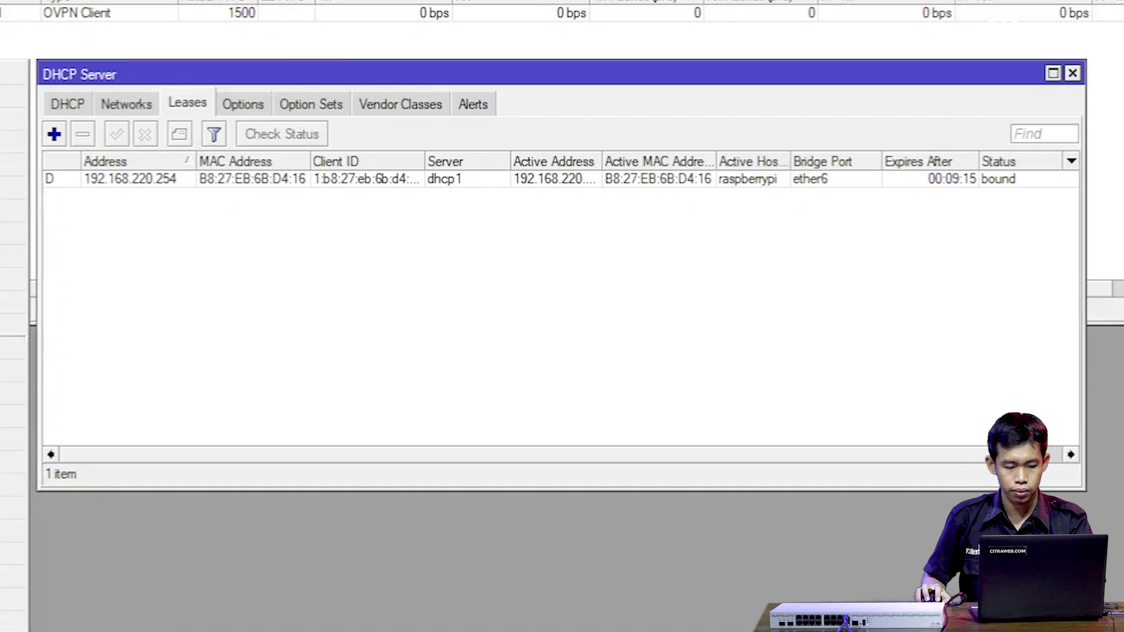
left_click(15, 302)
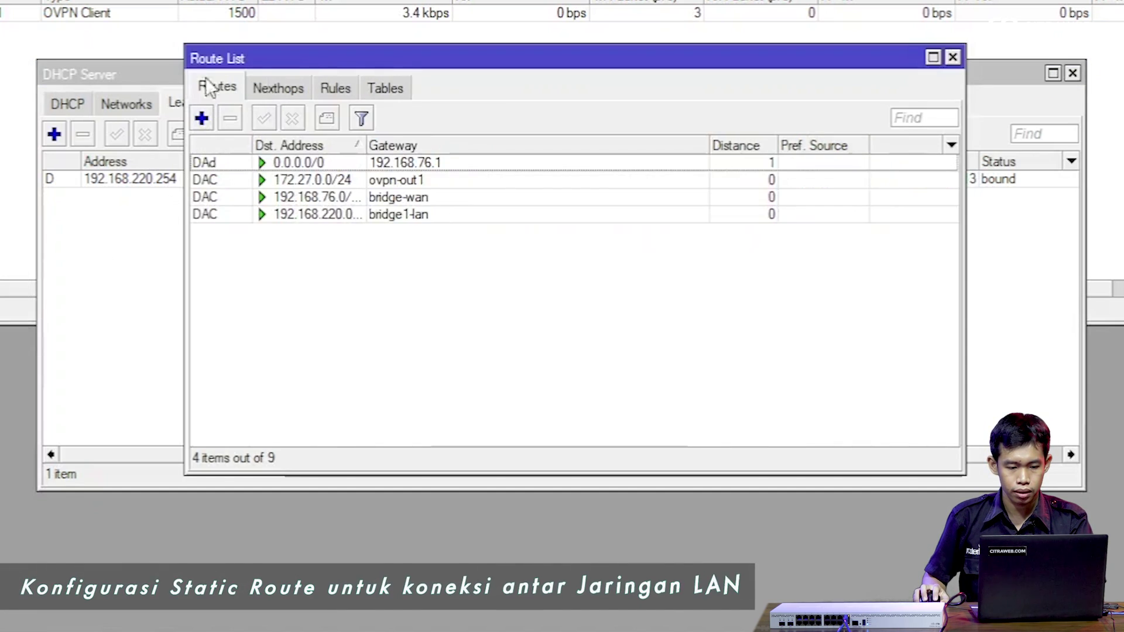
Start a new route with destination 192.168.110.0/24.
left_click(202, 118)
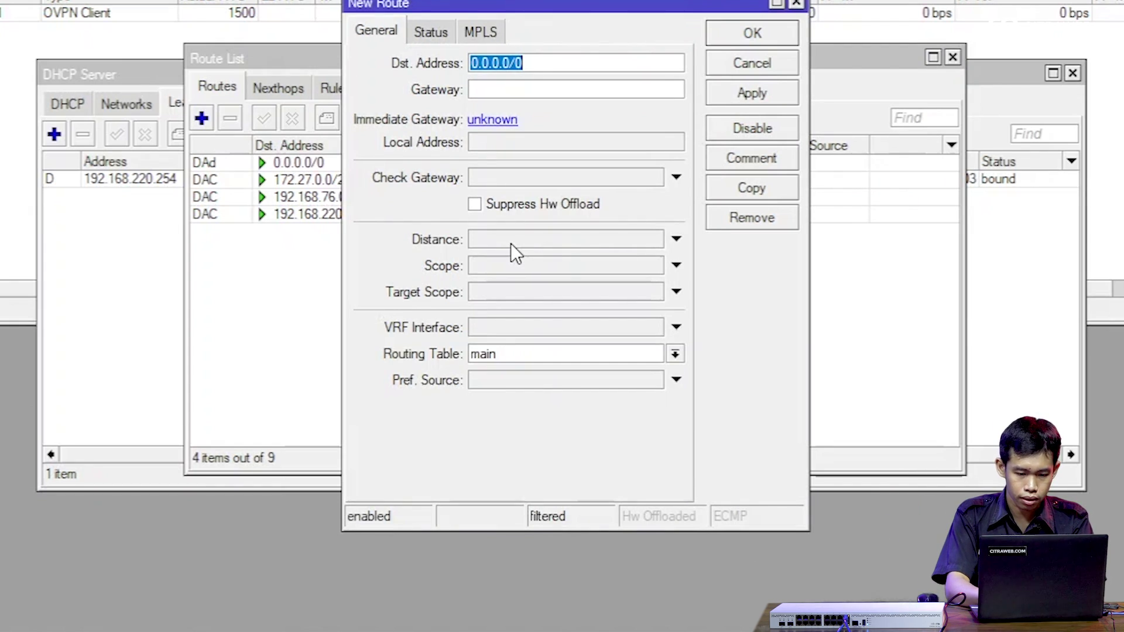
type("1")
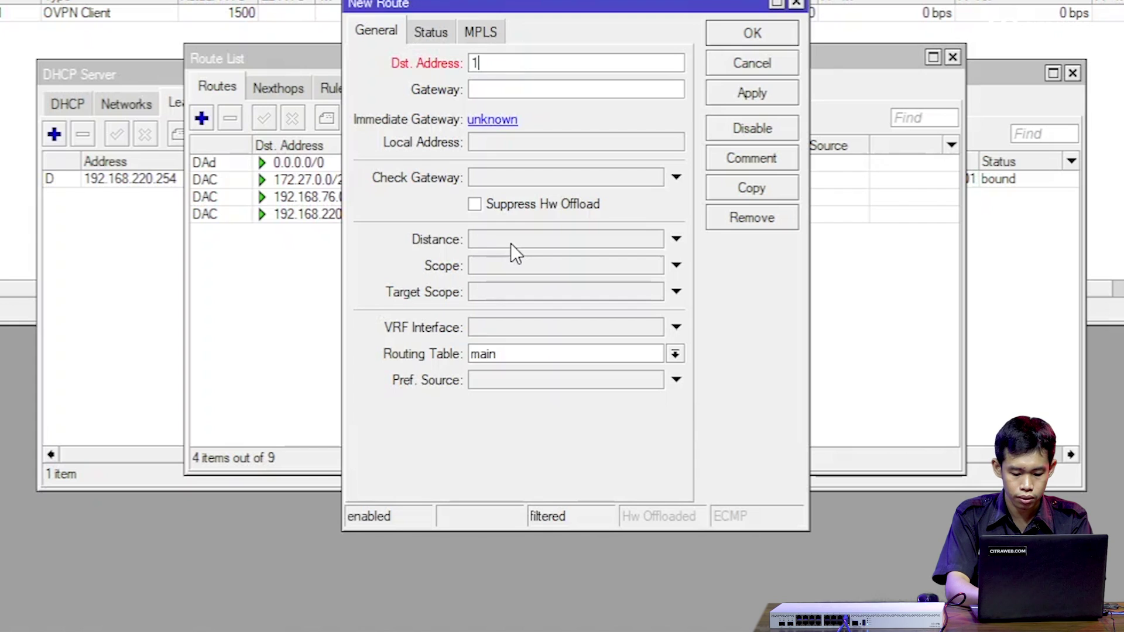
type("92.168.11")
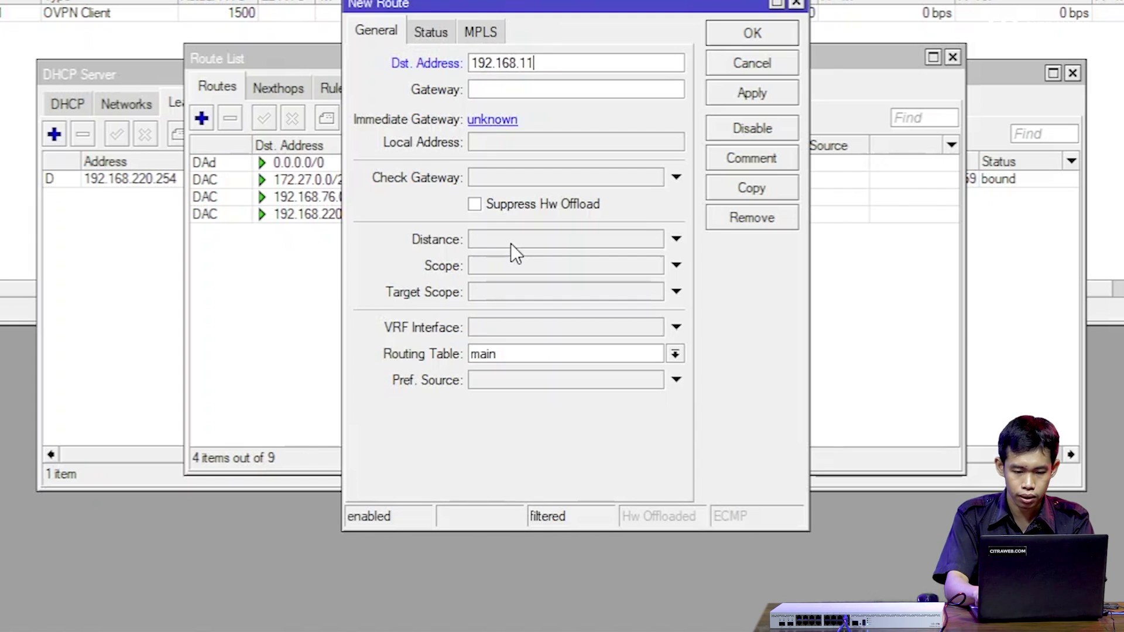
type("0.0/24")
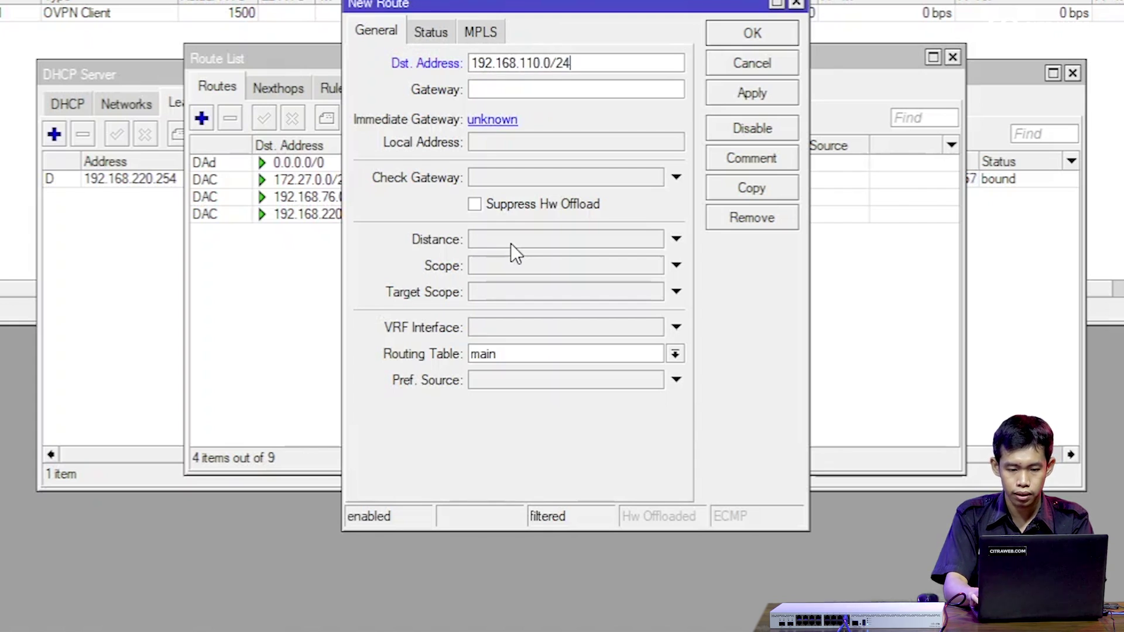
key("Tab")
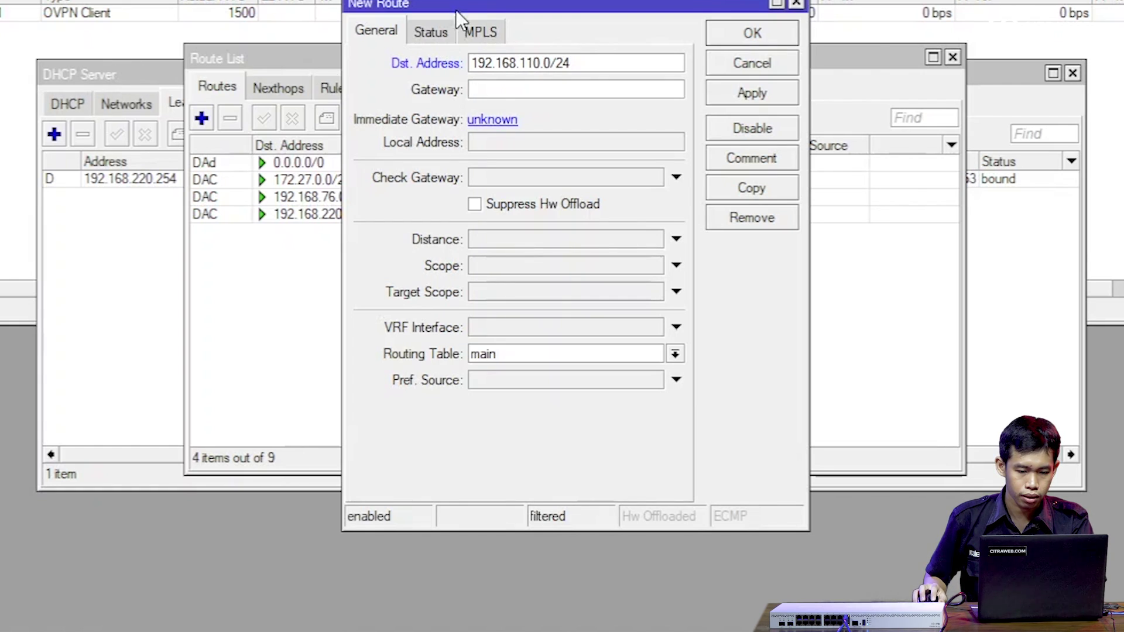
left_click_drag(457, 12, 739, 139)
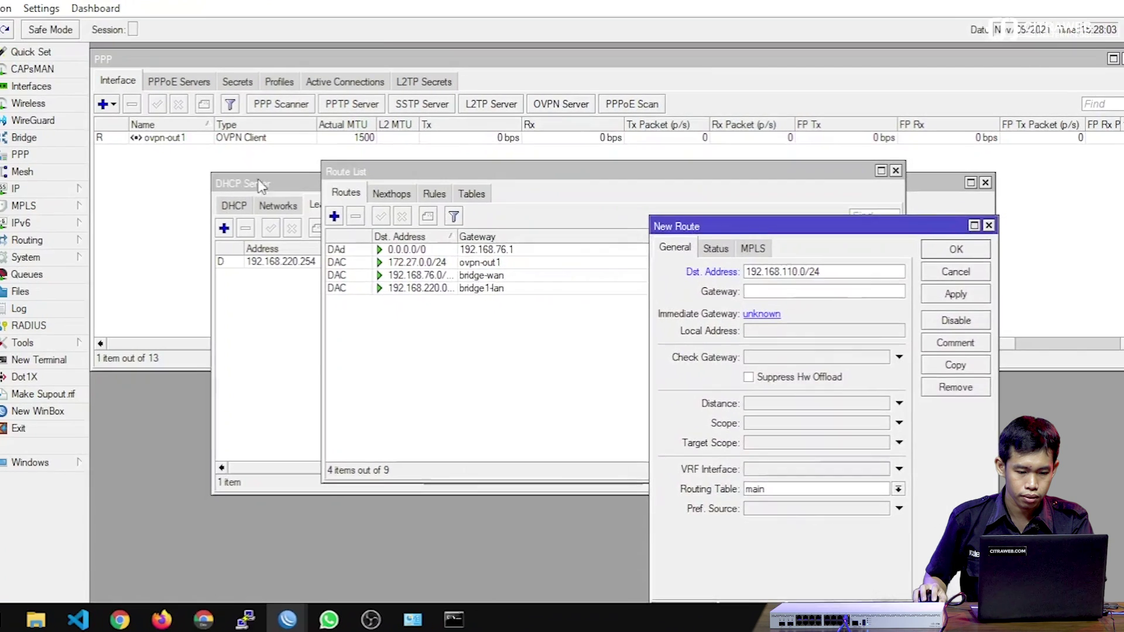
left_click_drag(259, 186, 286, 163)
Copy the tunnel address 172.27.0.1 from the server router's Address List.
mouse_move(298, 631)
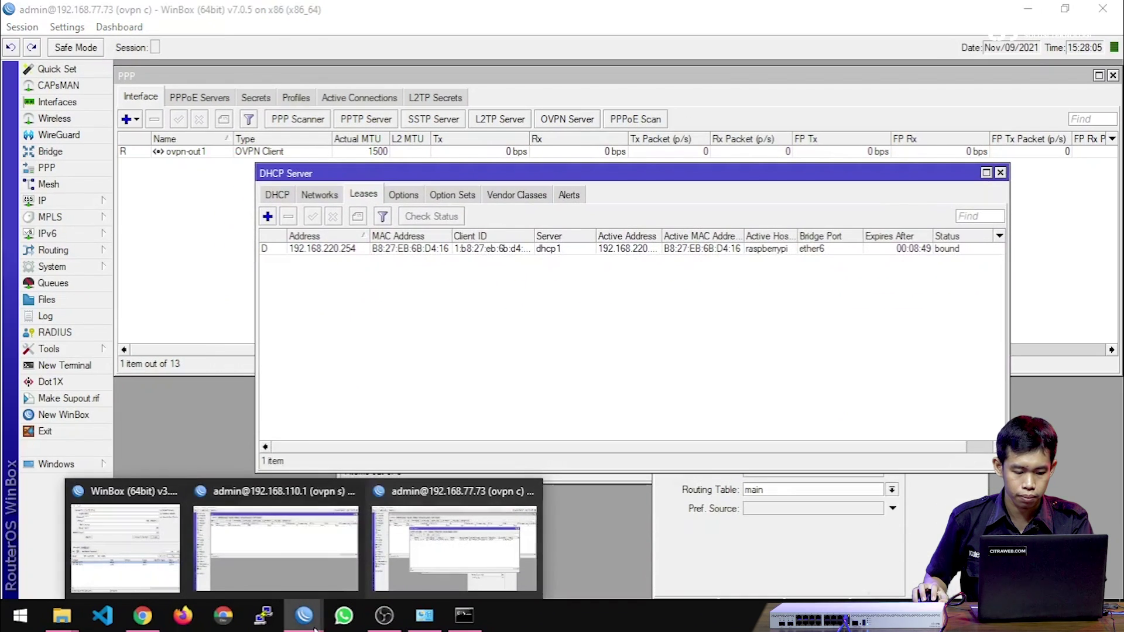
left_click(276, 555)
left_click(65, 201)
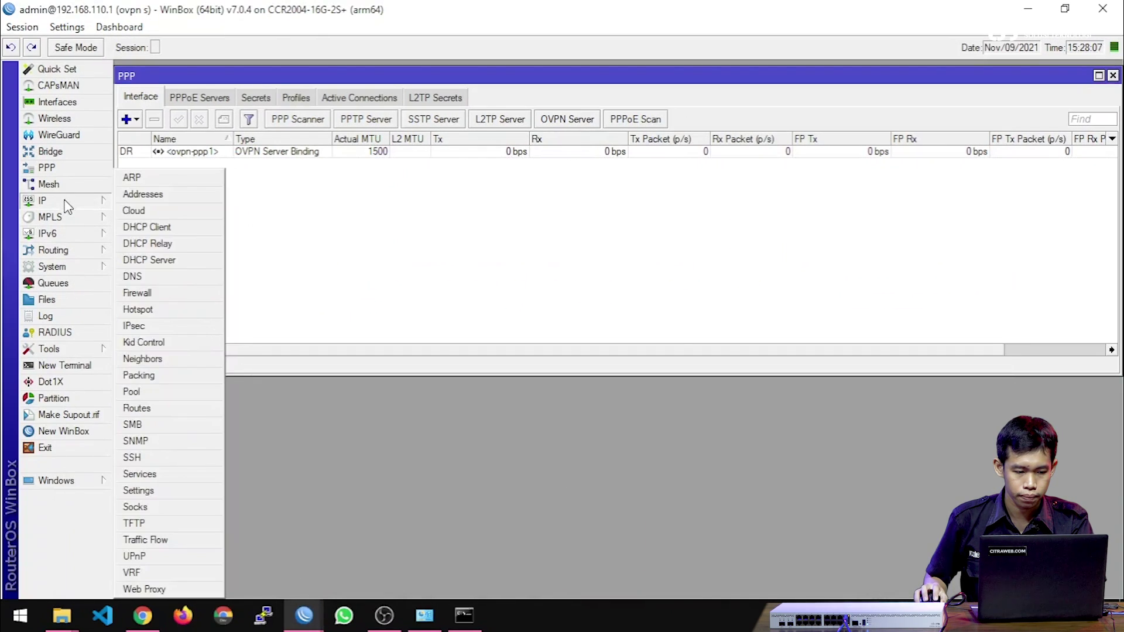
left_click(153, 195)
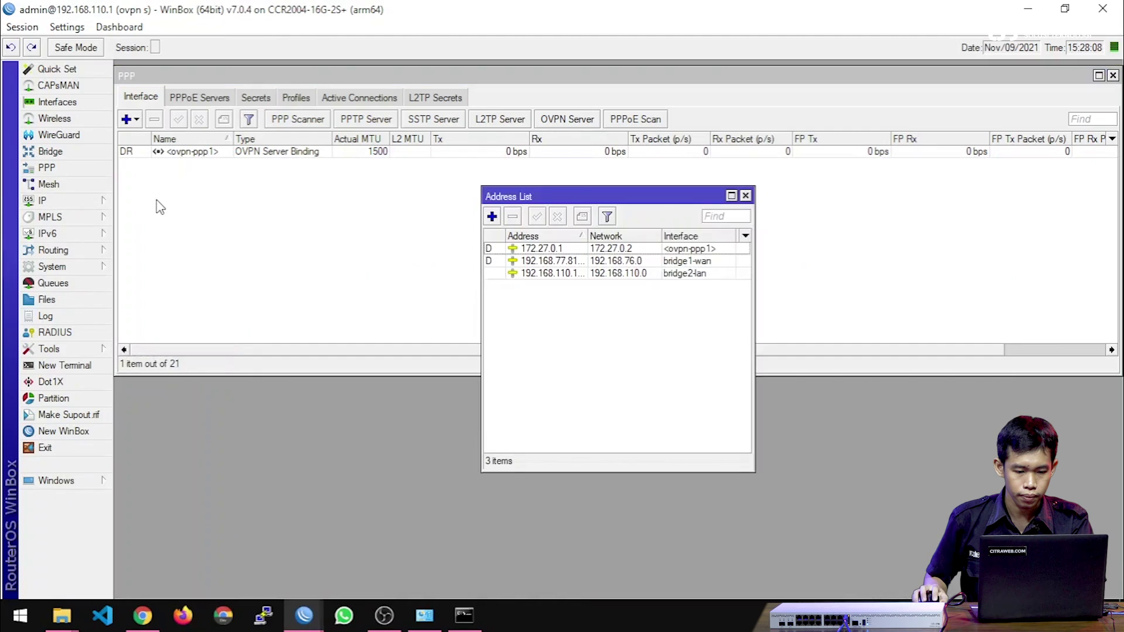
double_click(561, 250)
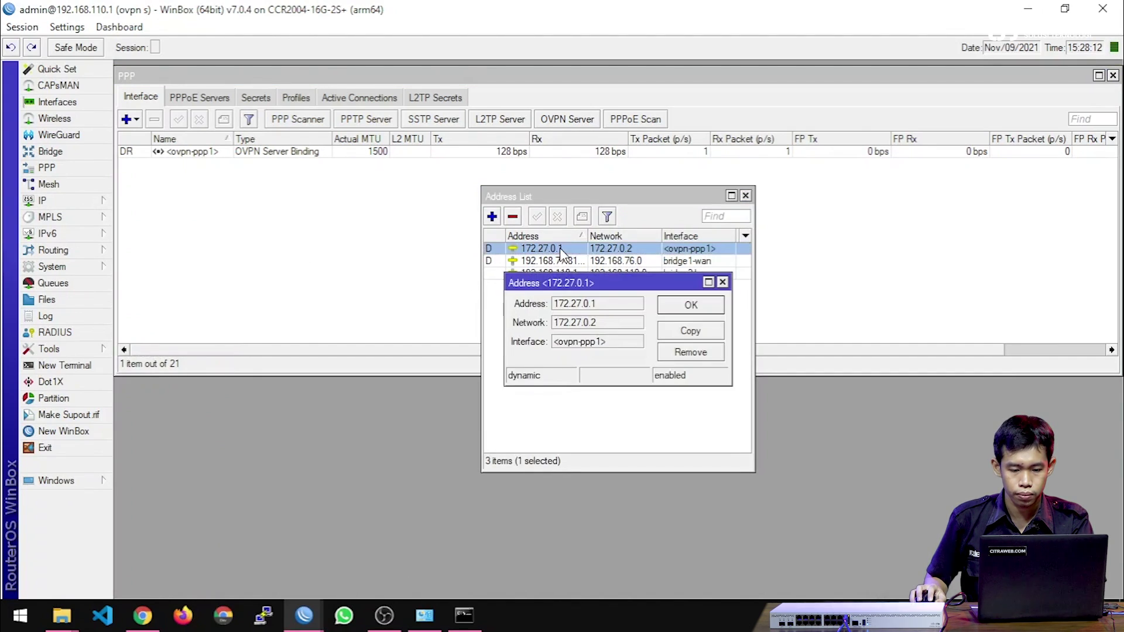
double_click(584, 304)
right_click(583, 307)
left_click(596, 313)
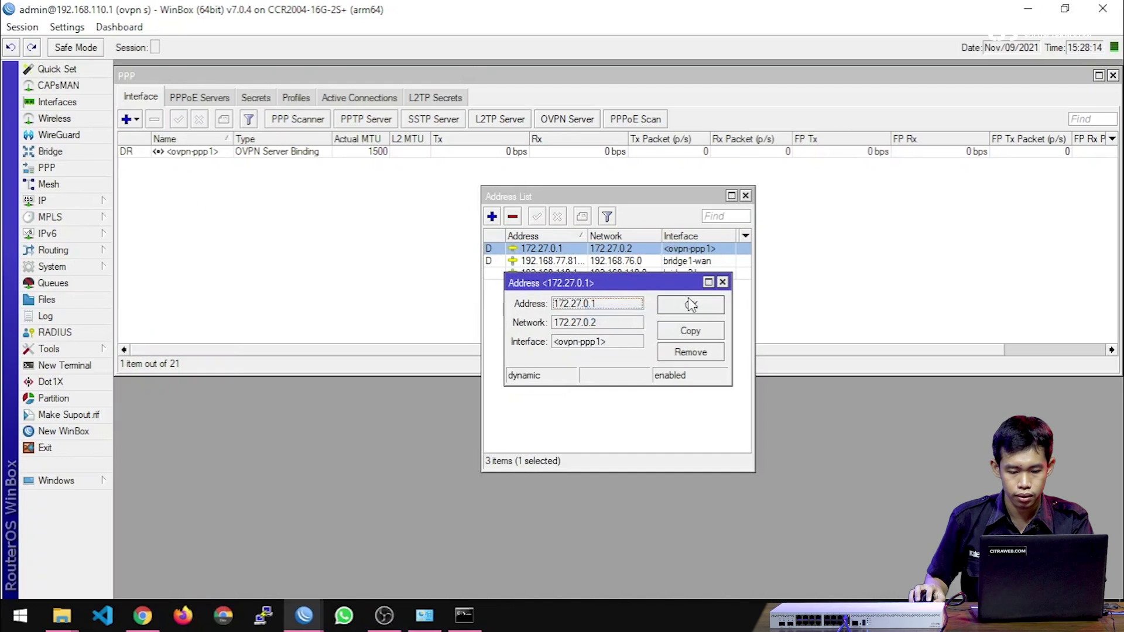
left_click(690, 303)
Paste 172.27.0.1 as the route's gateway and save the route.
left_click(305, 615)
left_click(466, 560)
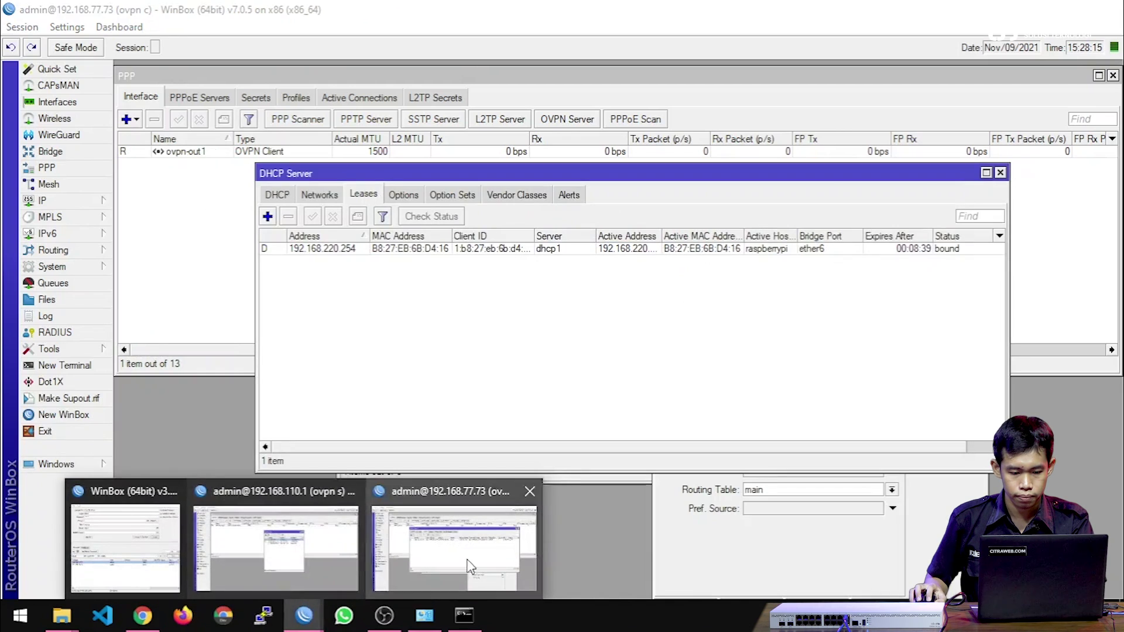
left_click(718, 547)
left_click(778, 299)
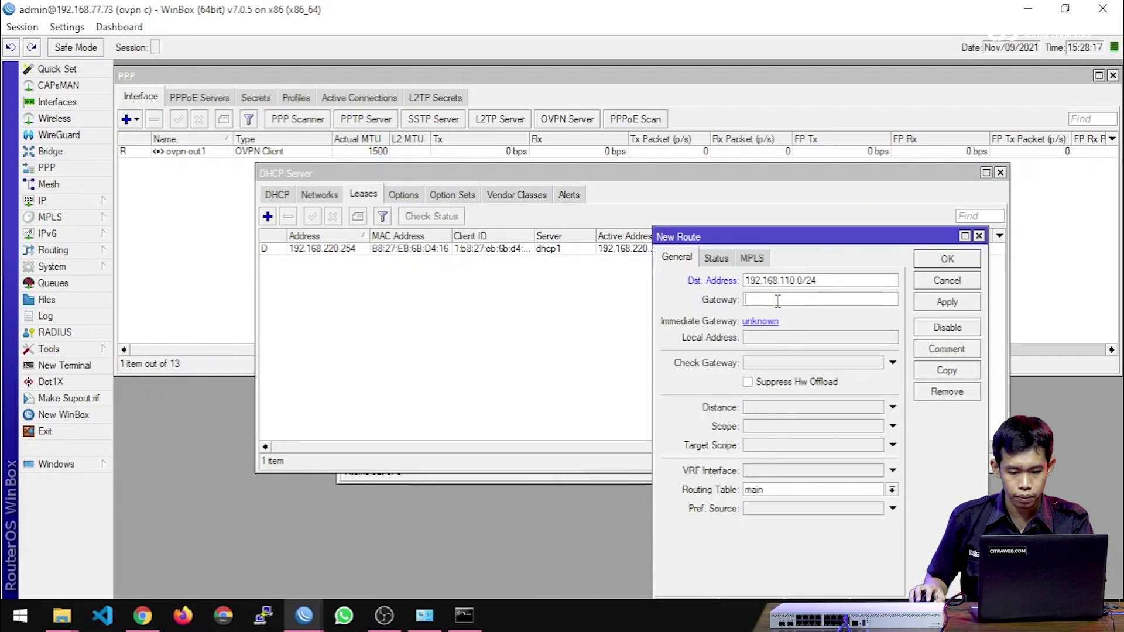
right_click(776, 300)
left_click(810, 347)
left_click(862, 73)
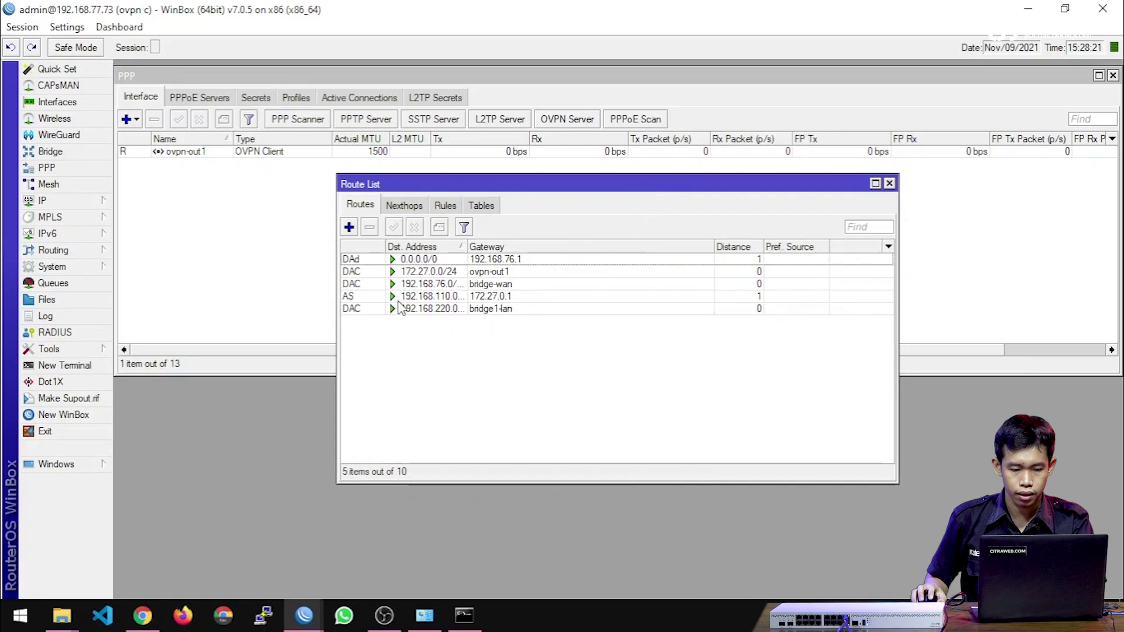
Check the new static route in the Route List, then return to the server router's session.
left_click(424, 296)
left_click_drag(467, 245, 488, 244)
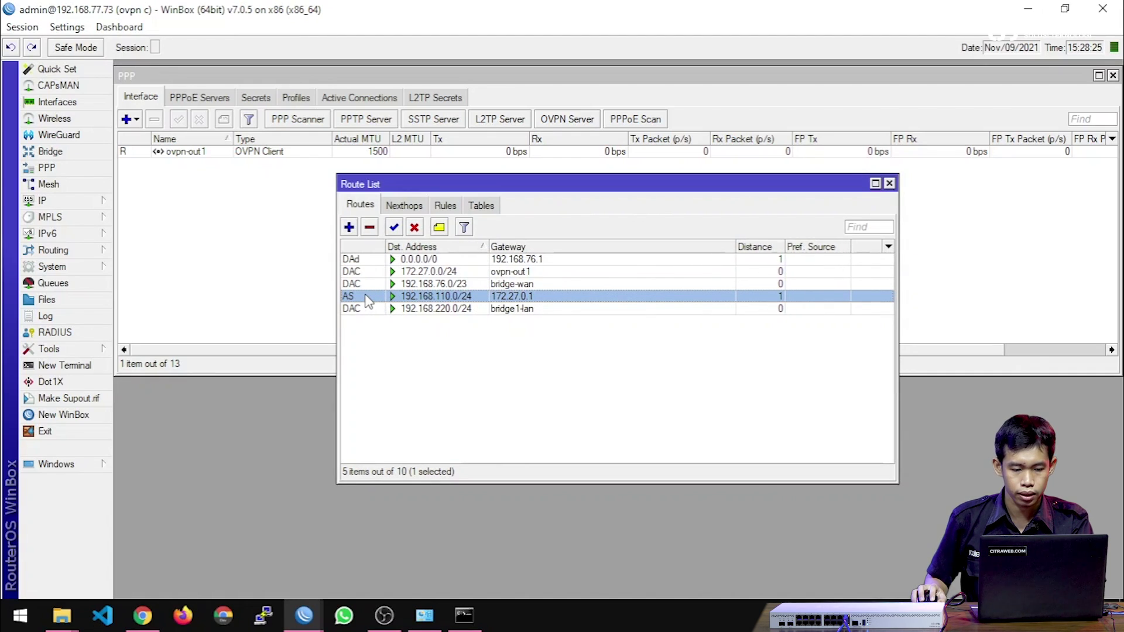
mouse_move(367, 300)
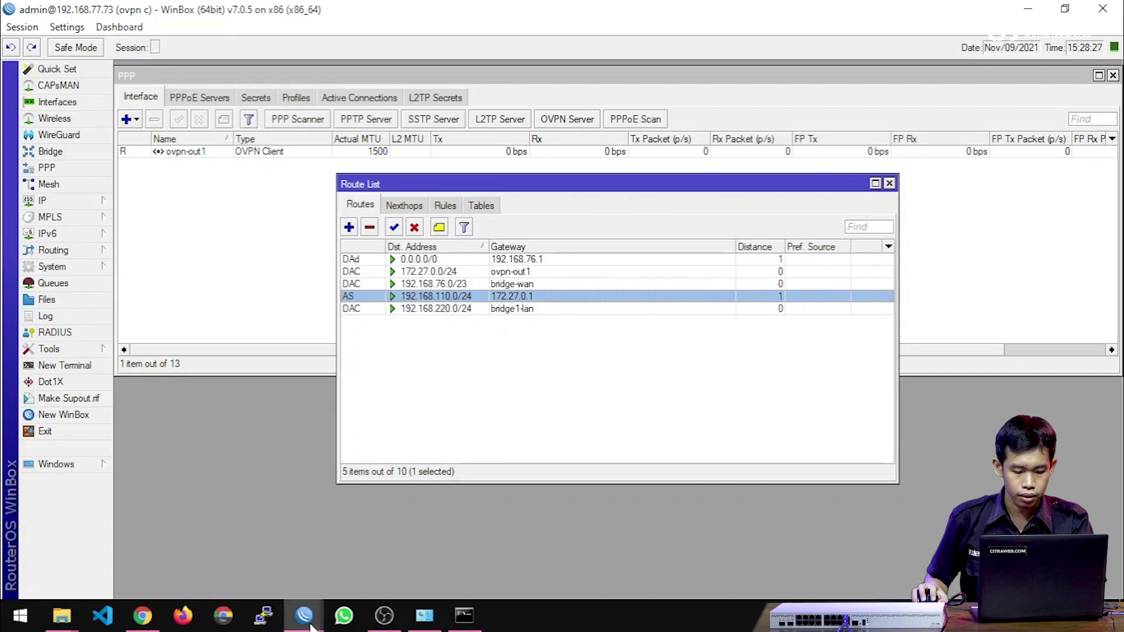
mouse_move(304, 613)
left_click(301, 587)
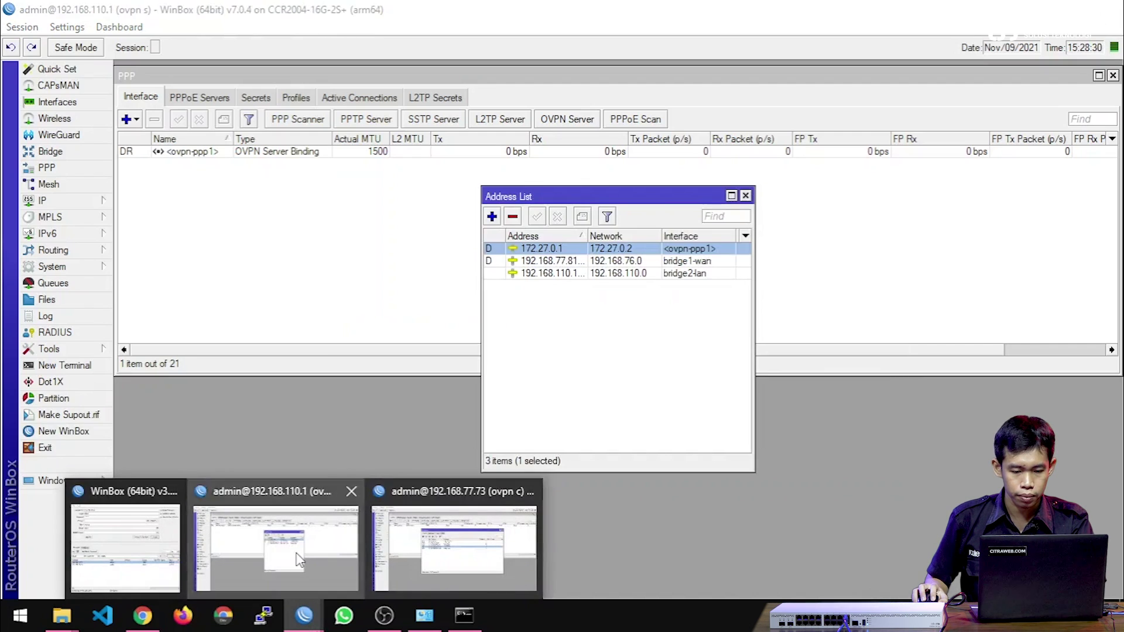
Add a route to 192.168.220.0/24 with gateway 172.27.0.2 in the server's IP > Routes.
key("Escape")
key("Escape")
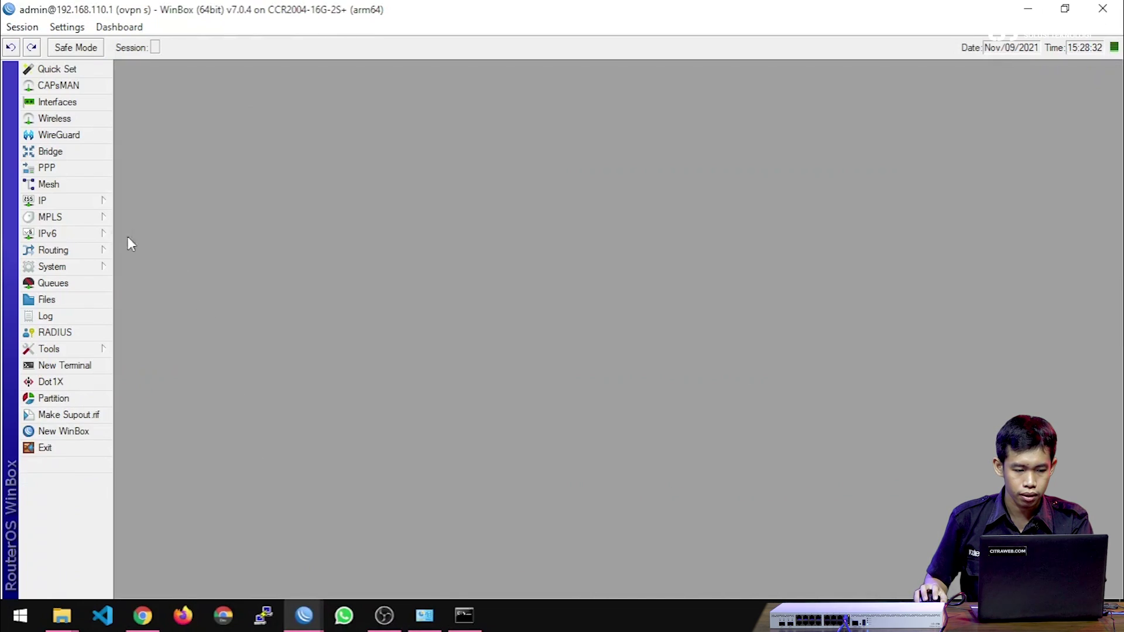
left_click(57, 202)
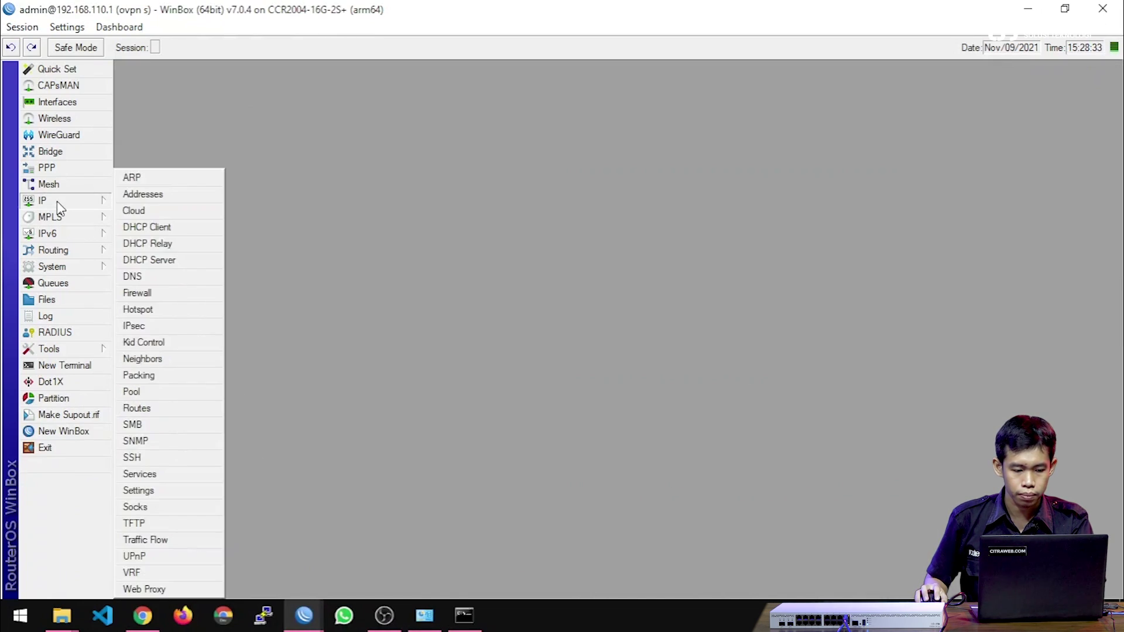
left_click(168, 410)
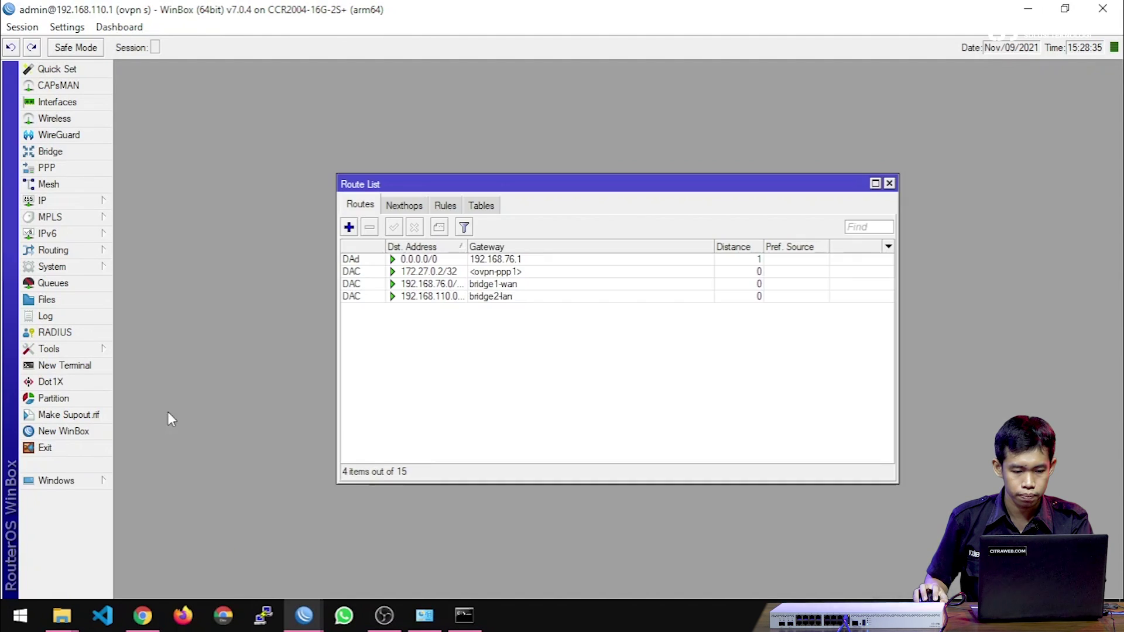
left_click(349, 227)
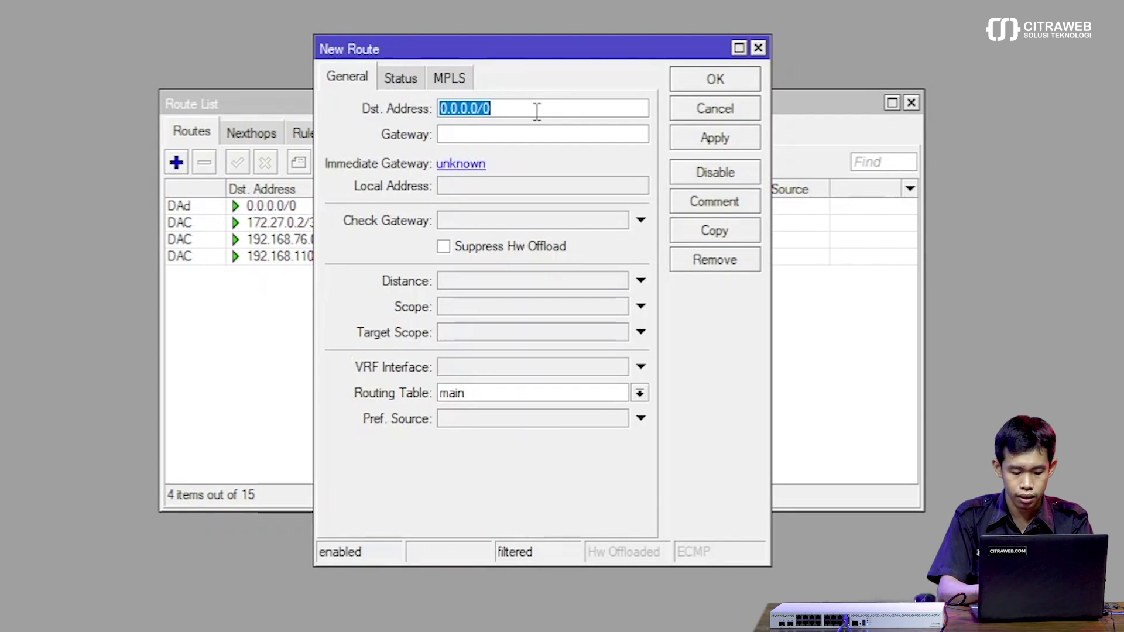
type("192.168")
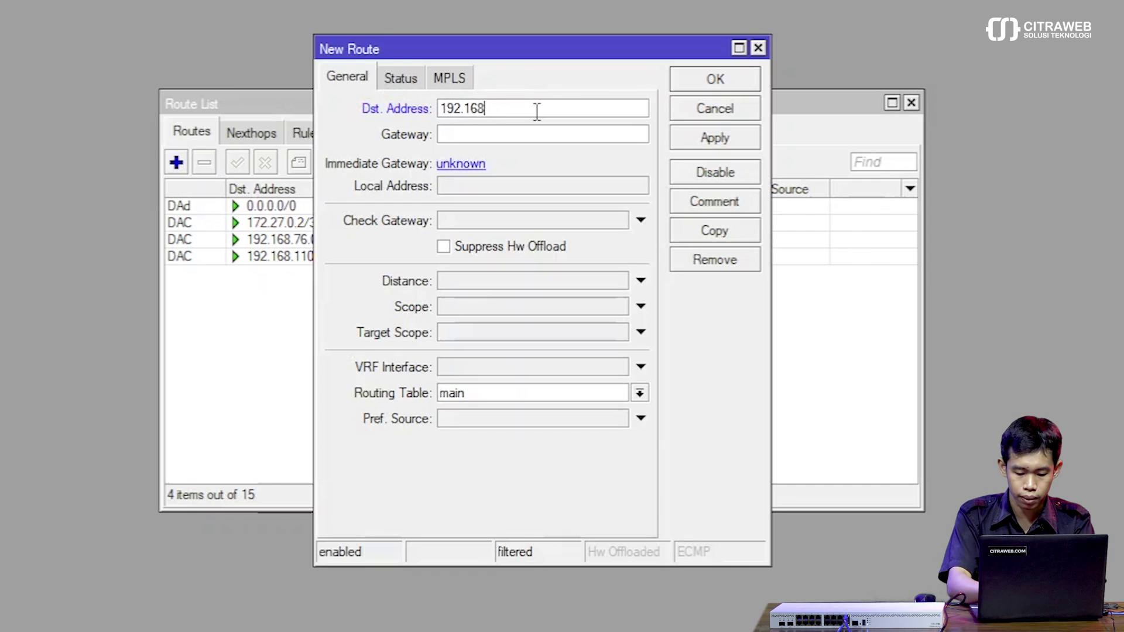
type(".220.0")
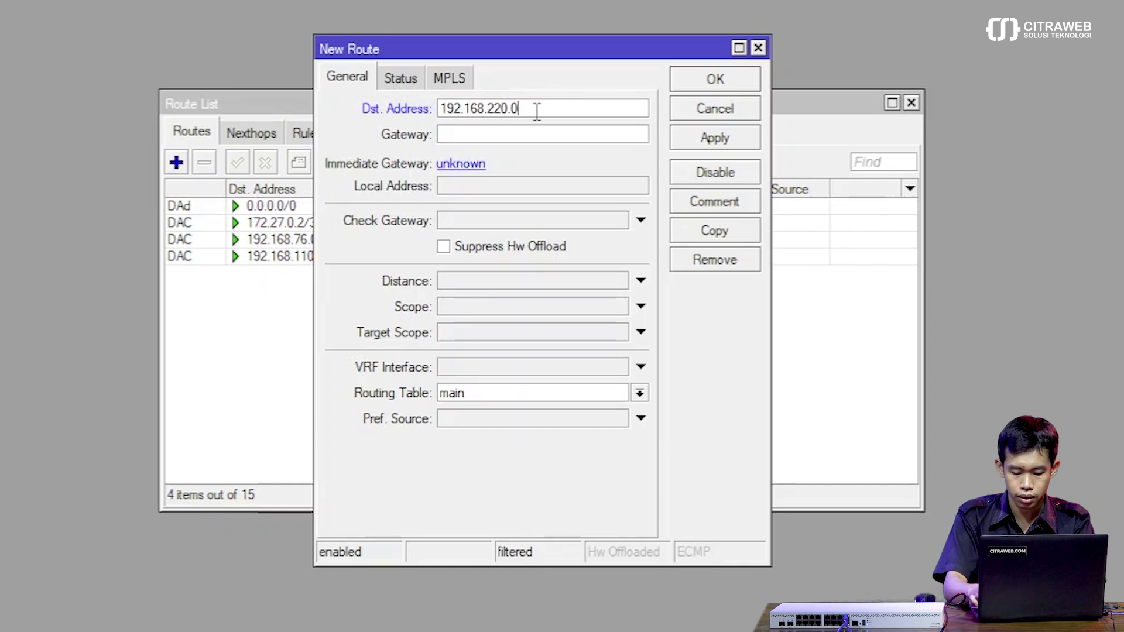
type("/24")
key("Tab")
type("172.27.0.1")
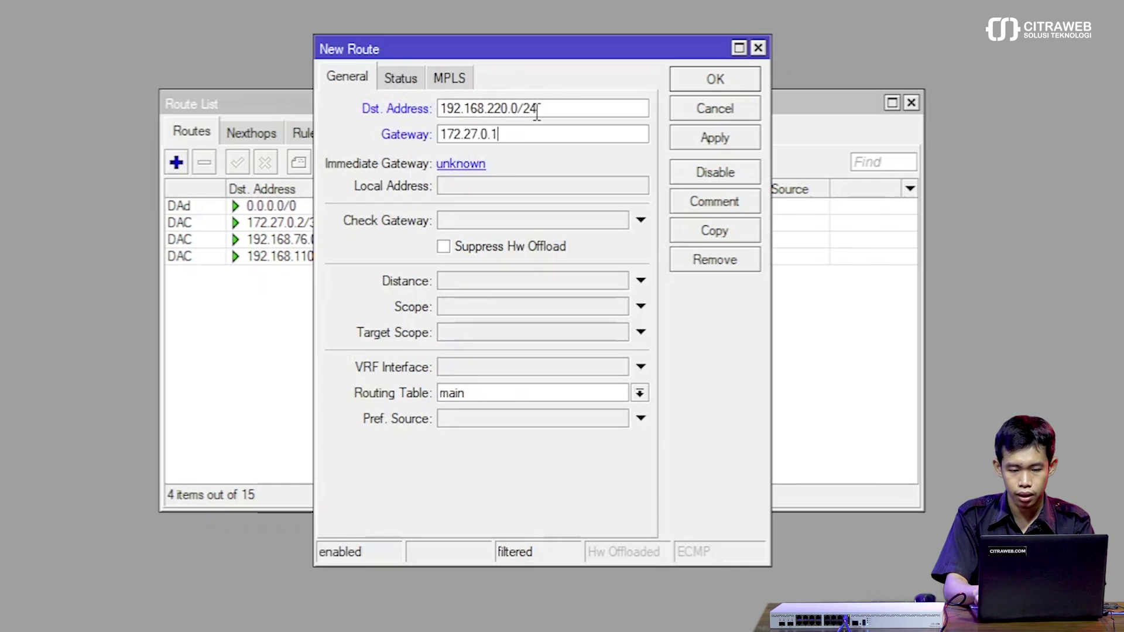
key("BackSpace")
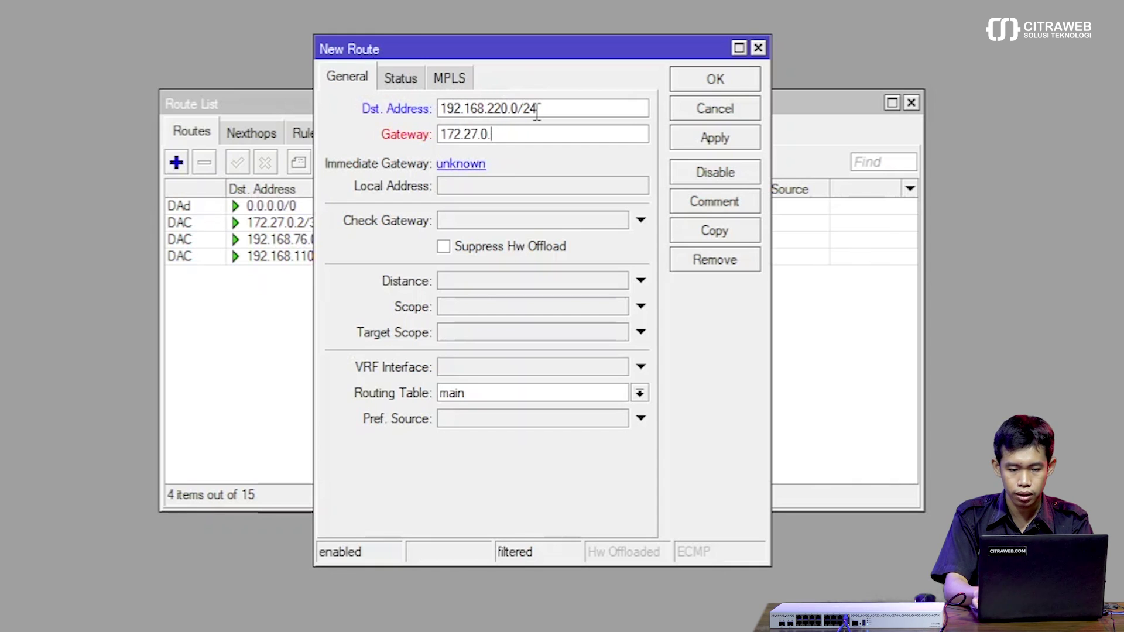
type("2")
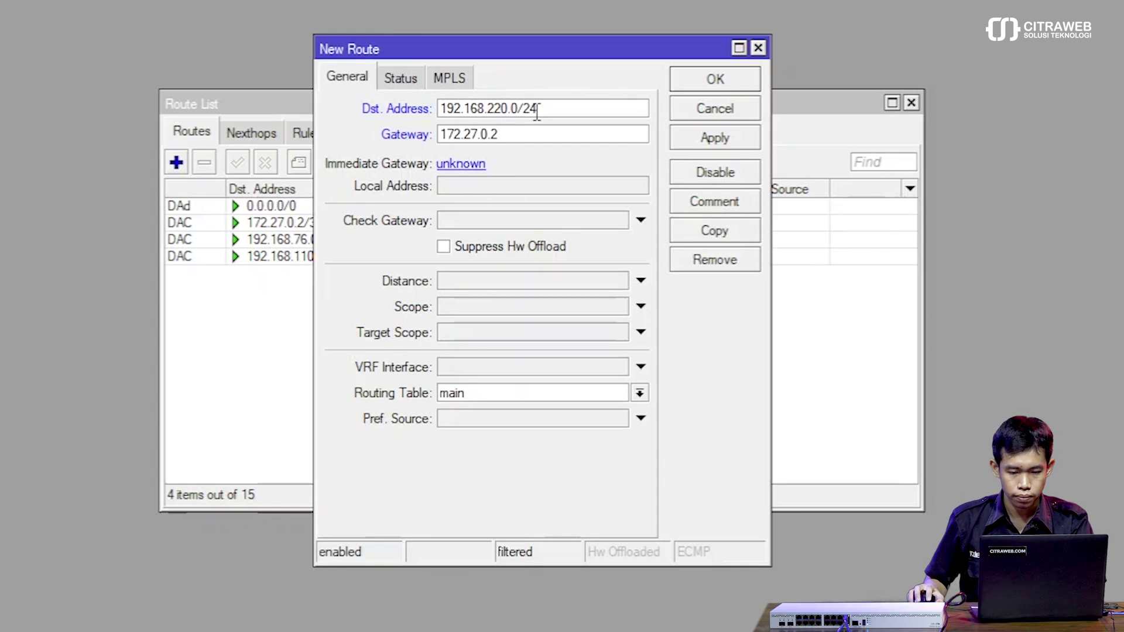
left_click(674, 84)
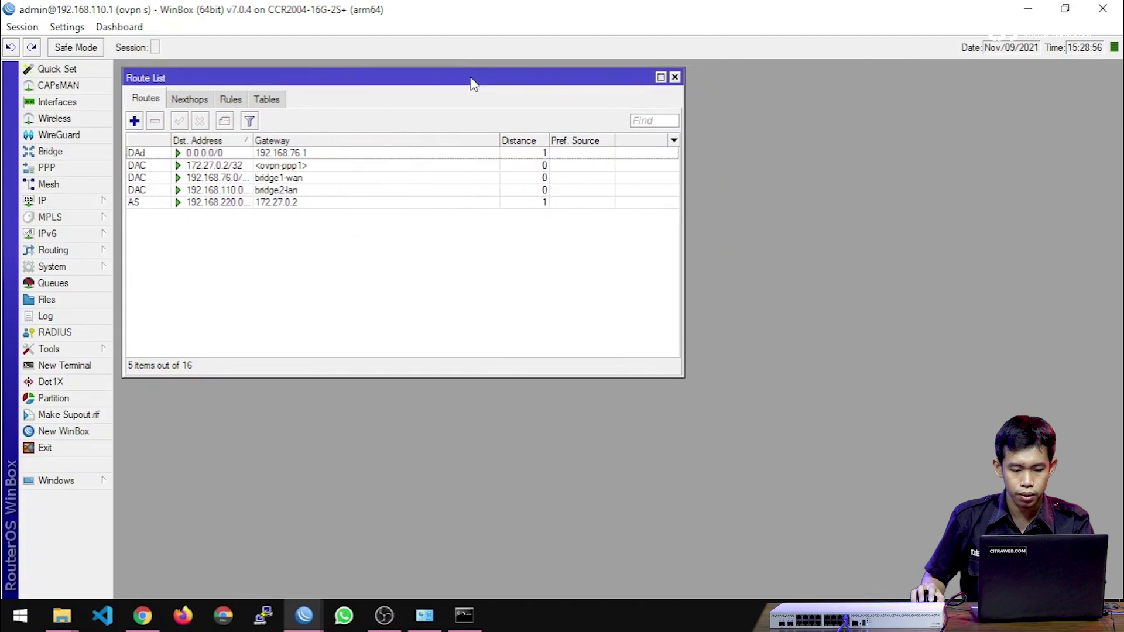
Run ping 192.168.220.254 in Command Prompt and get replies over the VPN.
left_click(465, 615)
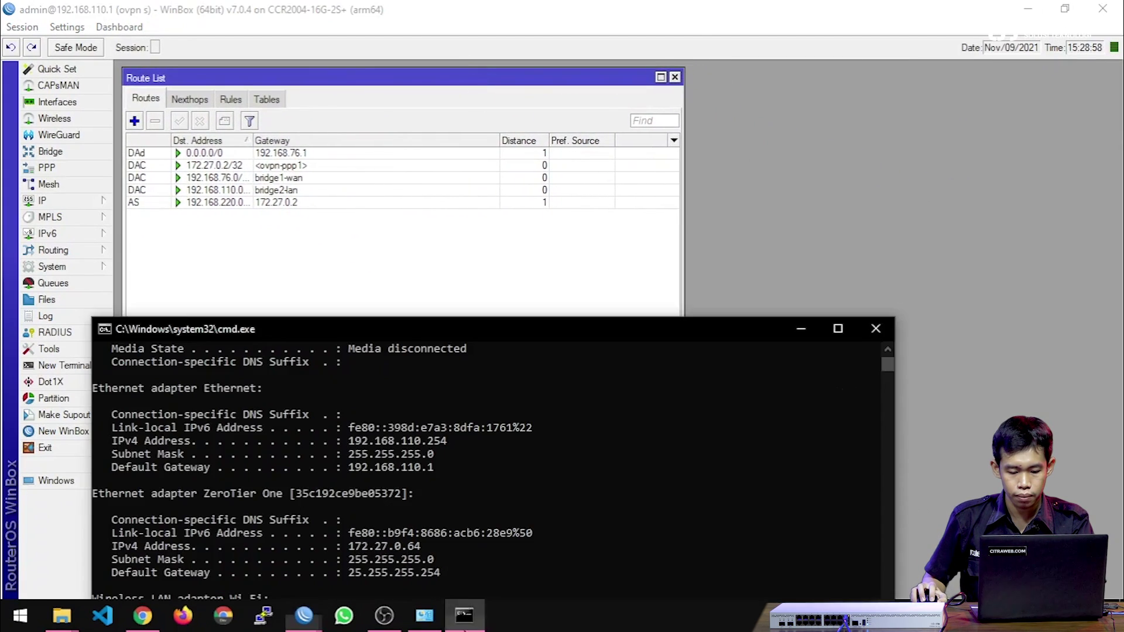
left_click_drag(385, 329, 553, 156)
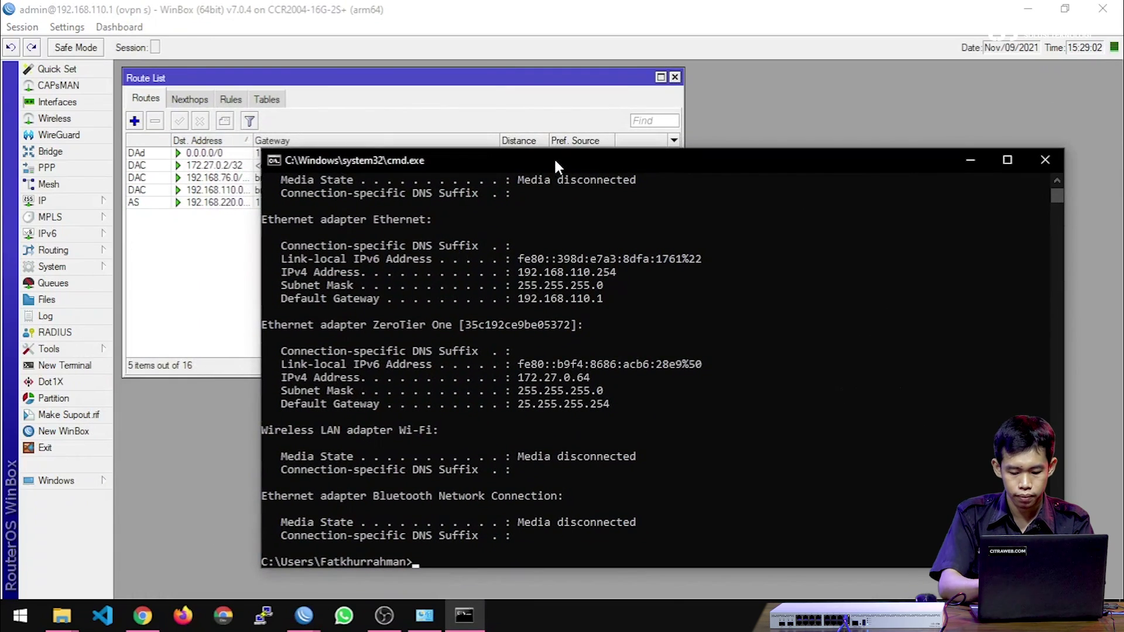
type("ping")
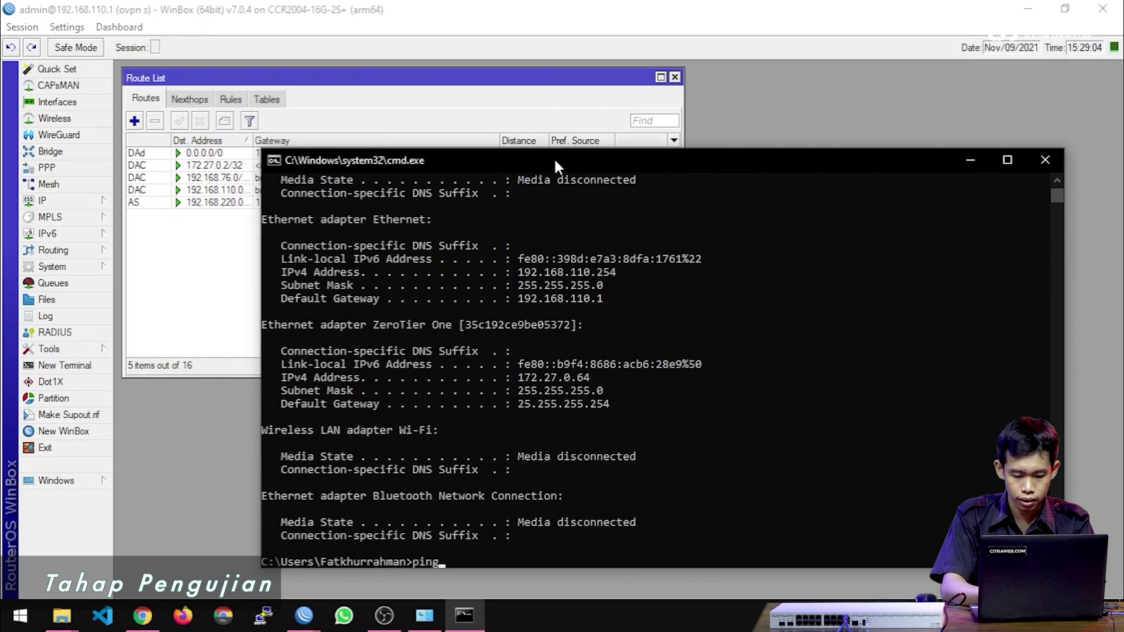
type(" 192.168")
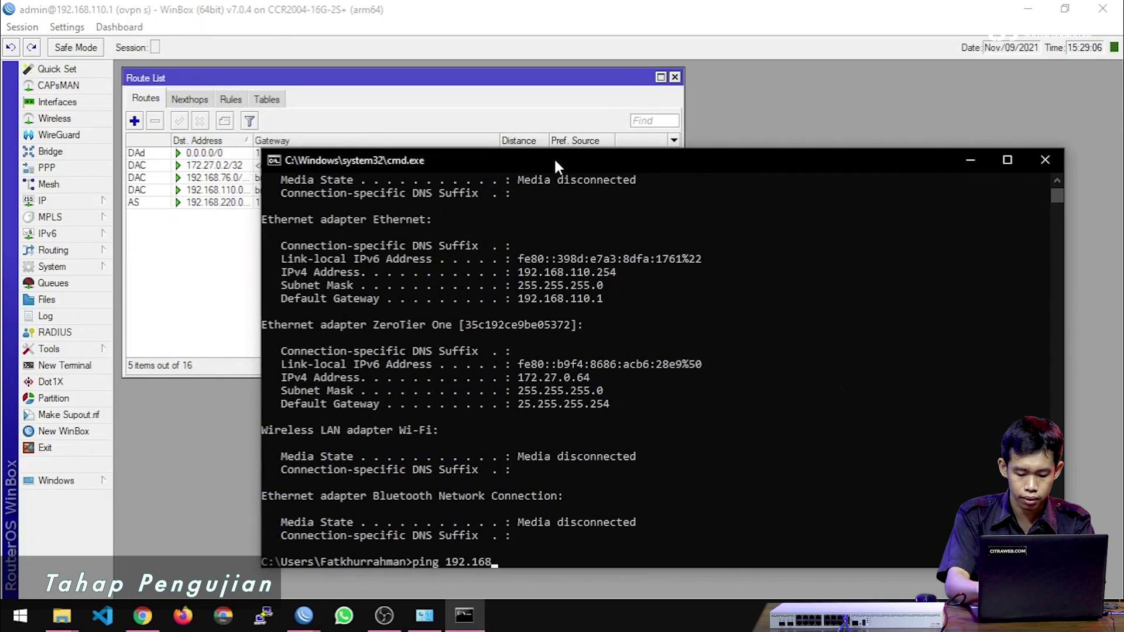
type(".220.254")
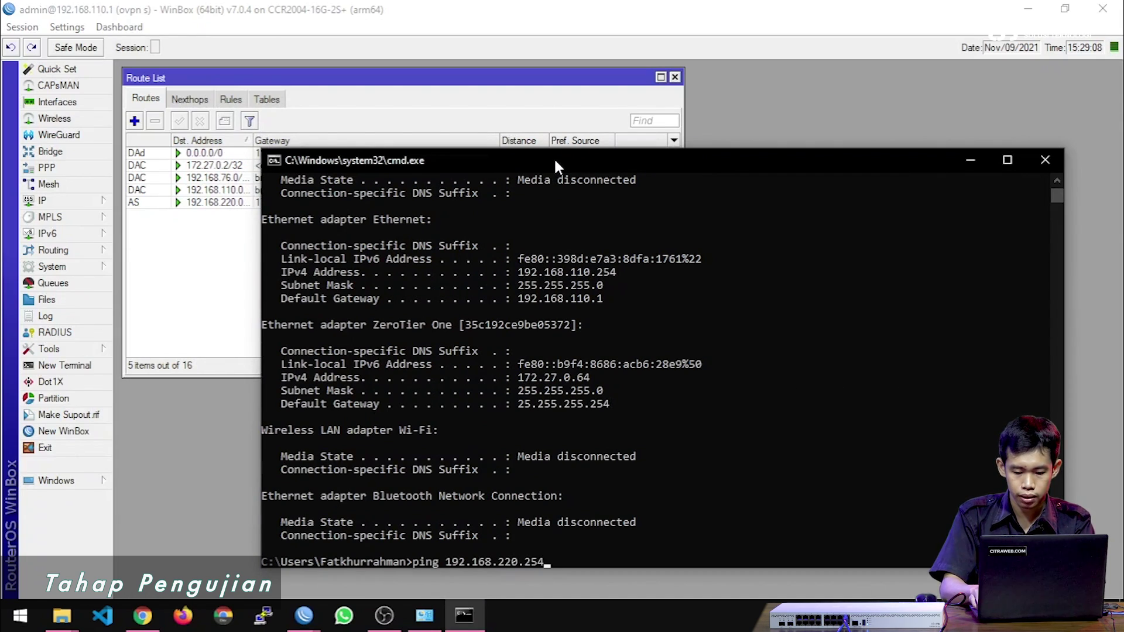
key("Return")
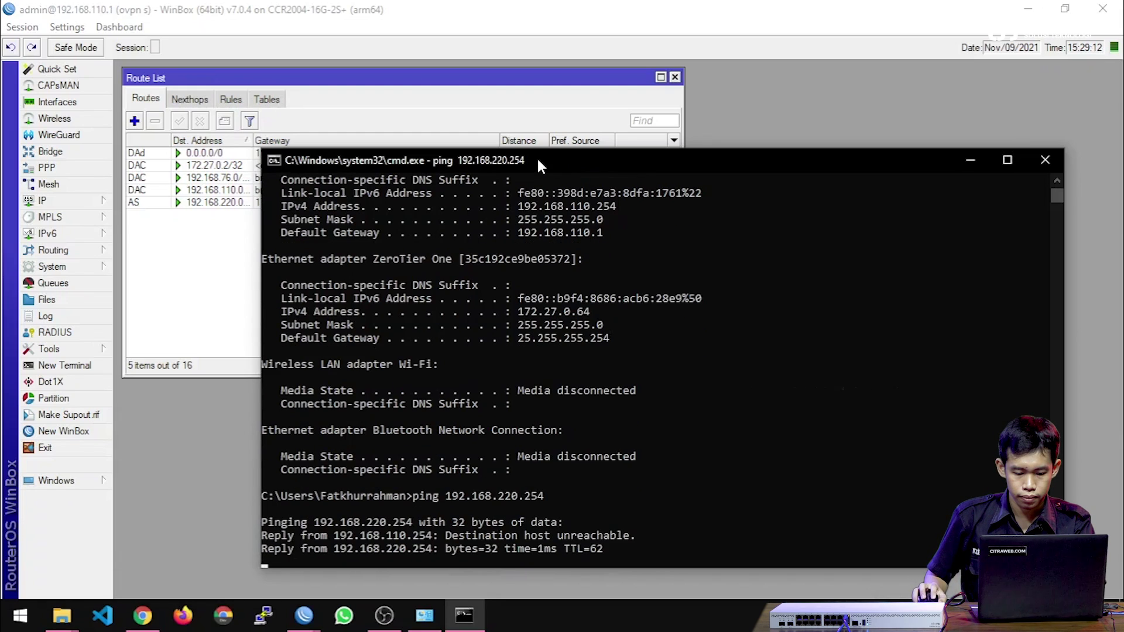
Rerun the ping to 192.168.220.254 with -t so it runs continuously.
left_click_drag(360, 443, 514, 447)
type("-t")
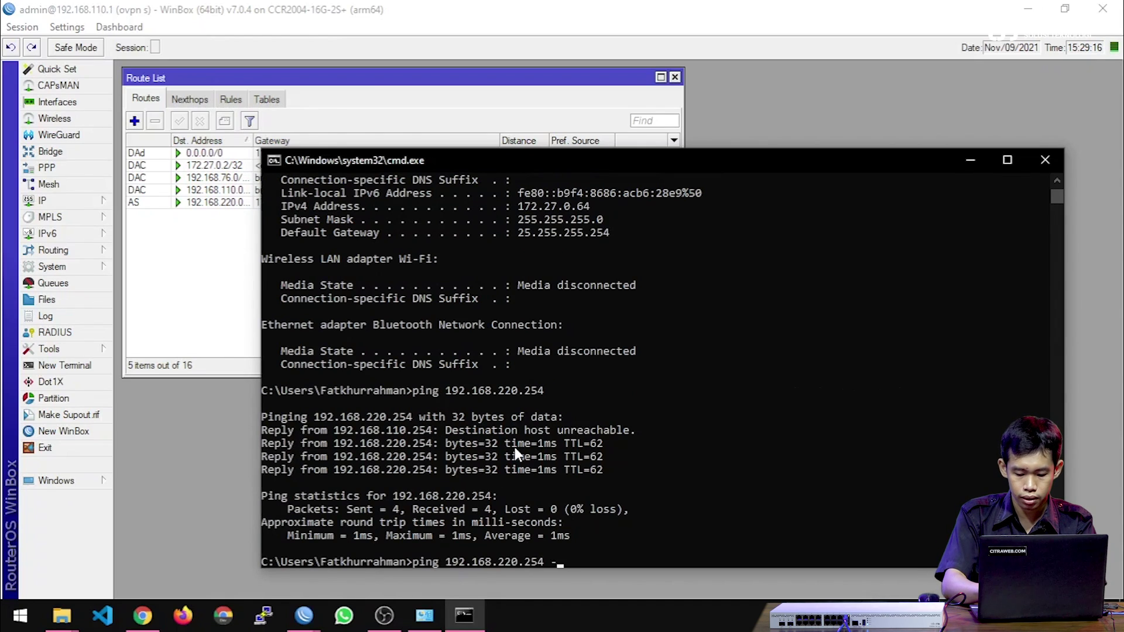
key("Return")
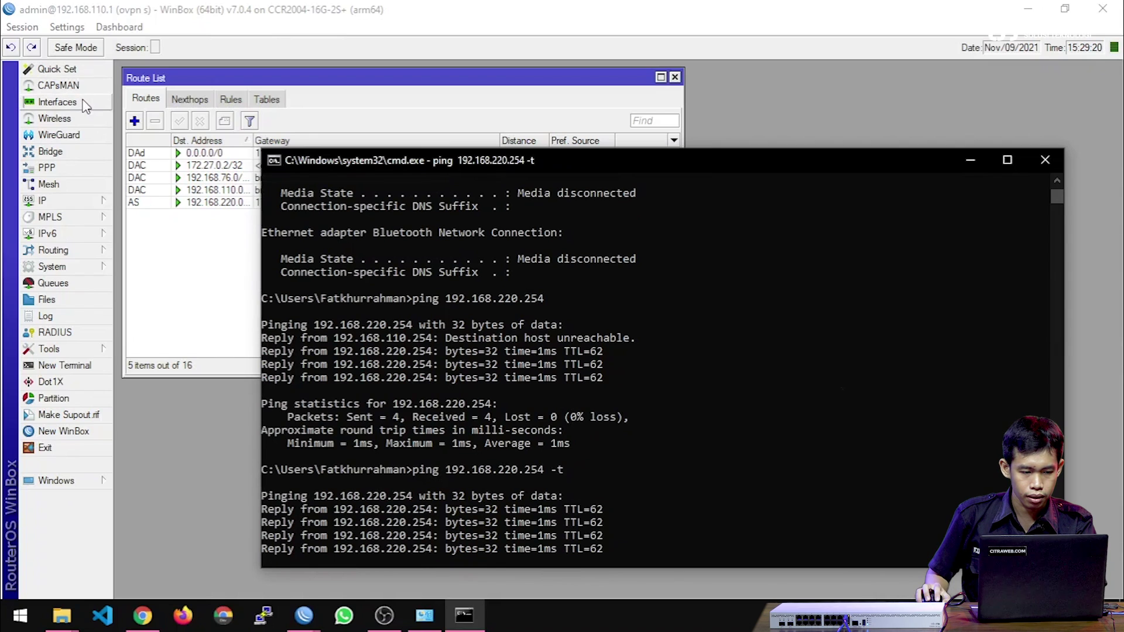
left_click(84, 104)
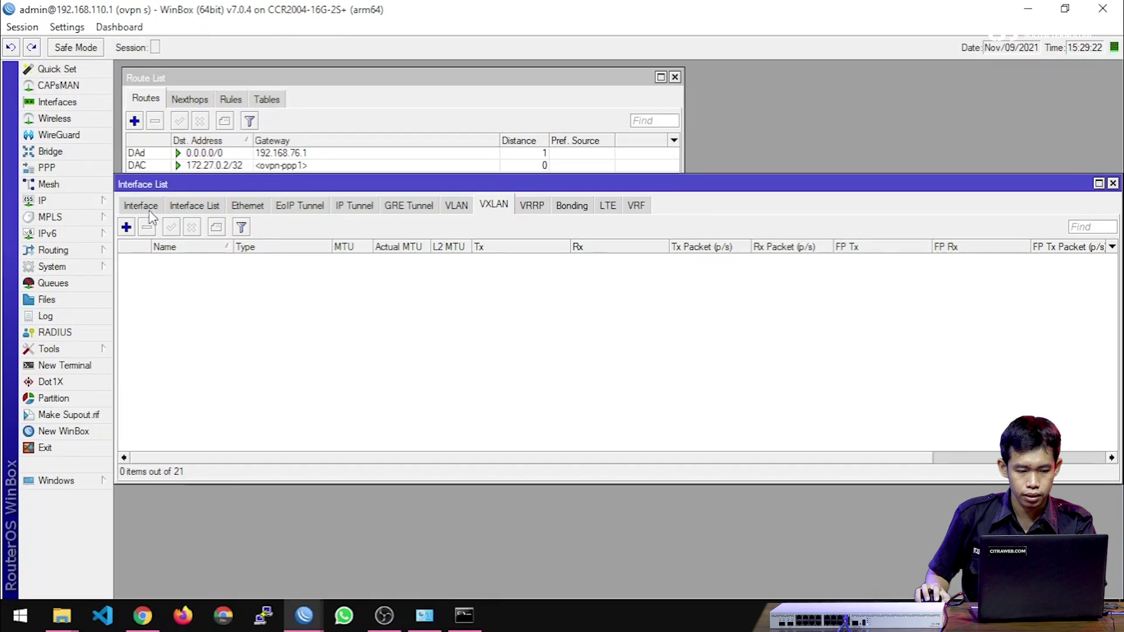
Check the traffic rates on the ovpn-ppp1 interface's Traffic tab.
double_click(237, 260)
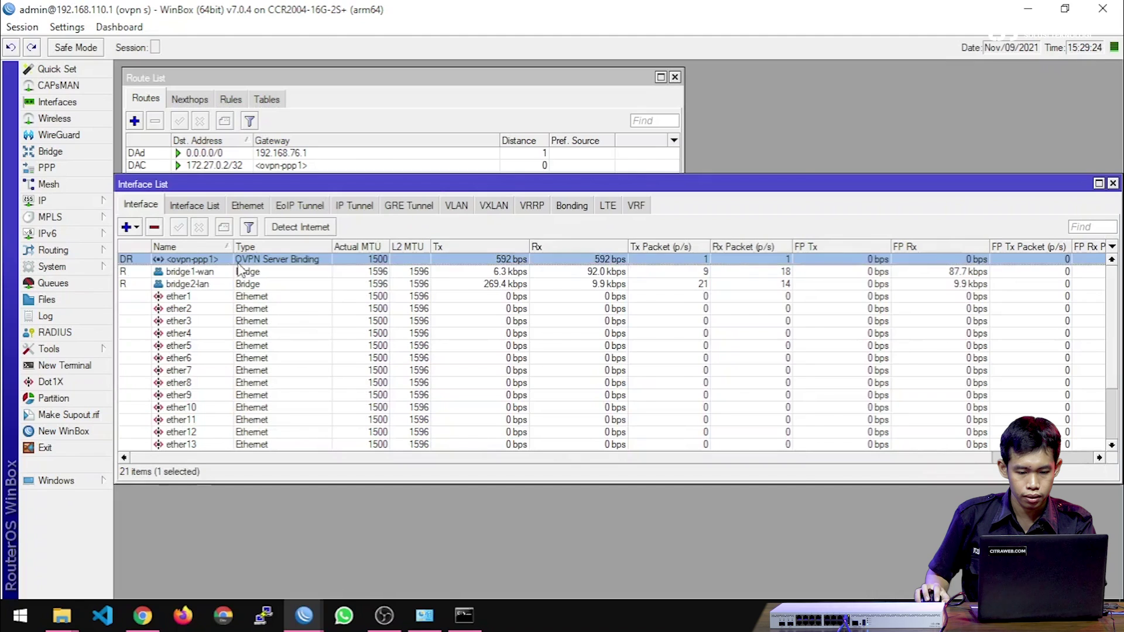
left_click(532, 175)
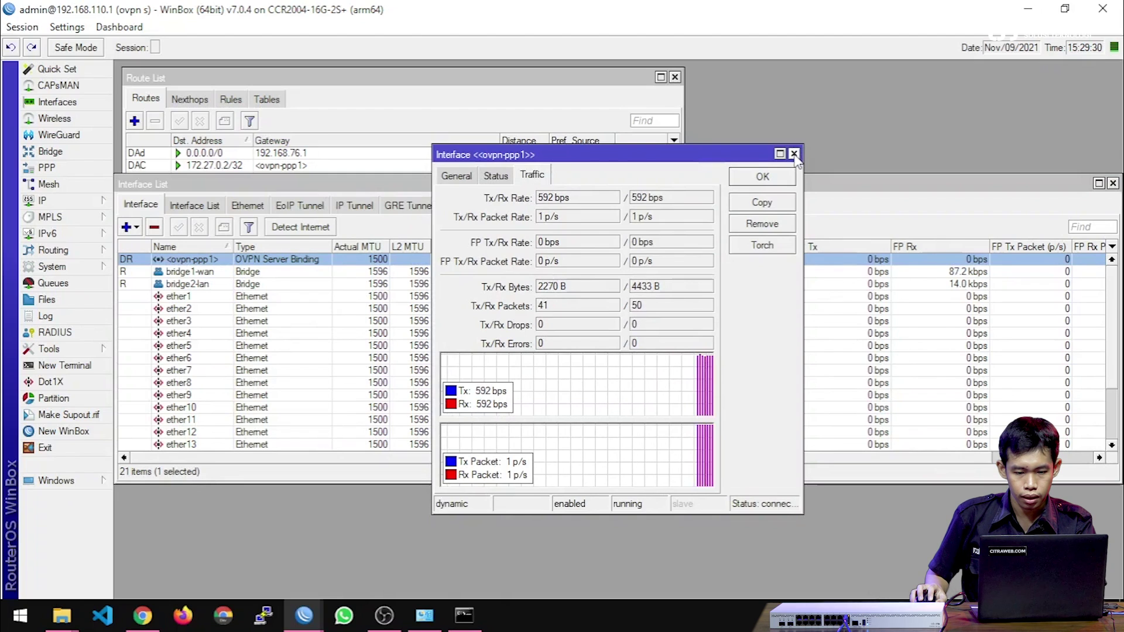
left_click(794, 154)
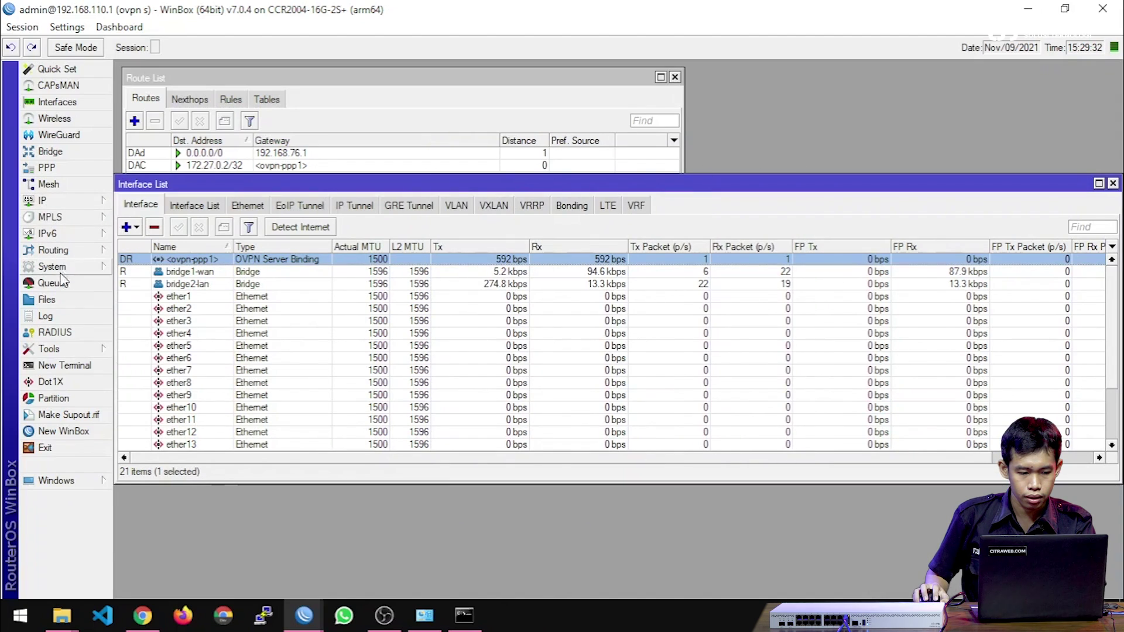
Start Torch on bridge1-wan collecting Protocol and Port, without IPv6 source and destination.
left_click(66, 348)
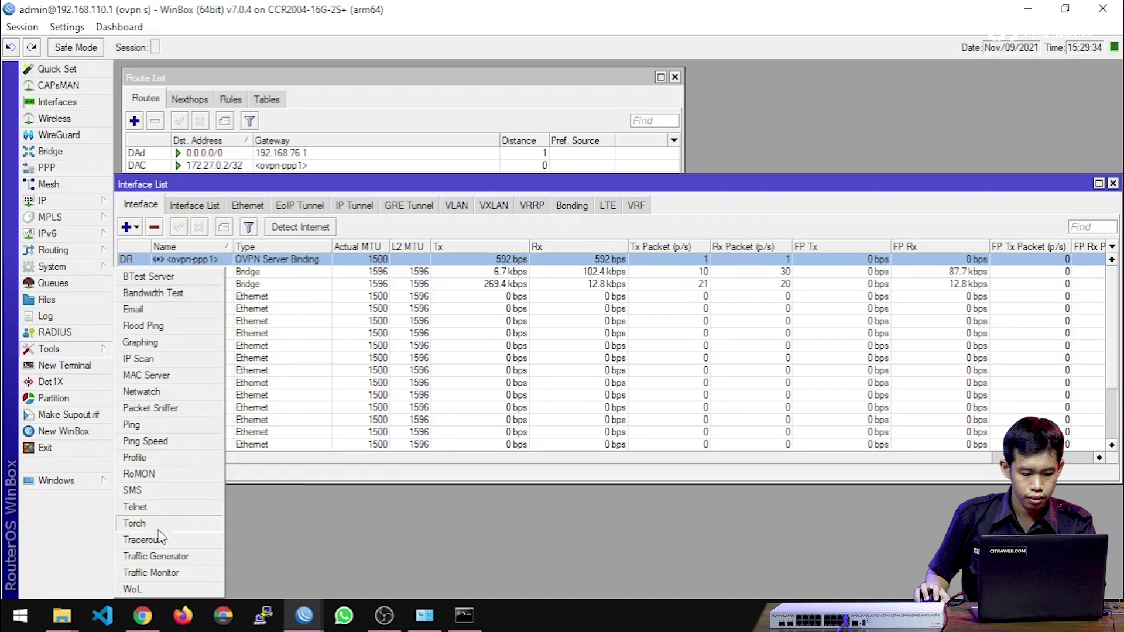
left_click(140, 524)
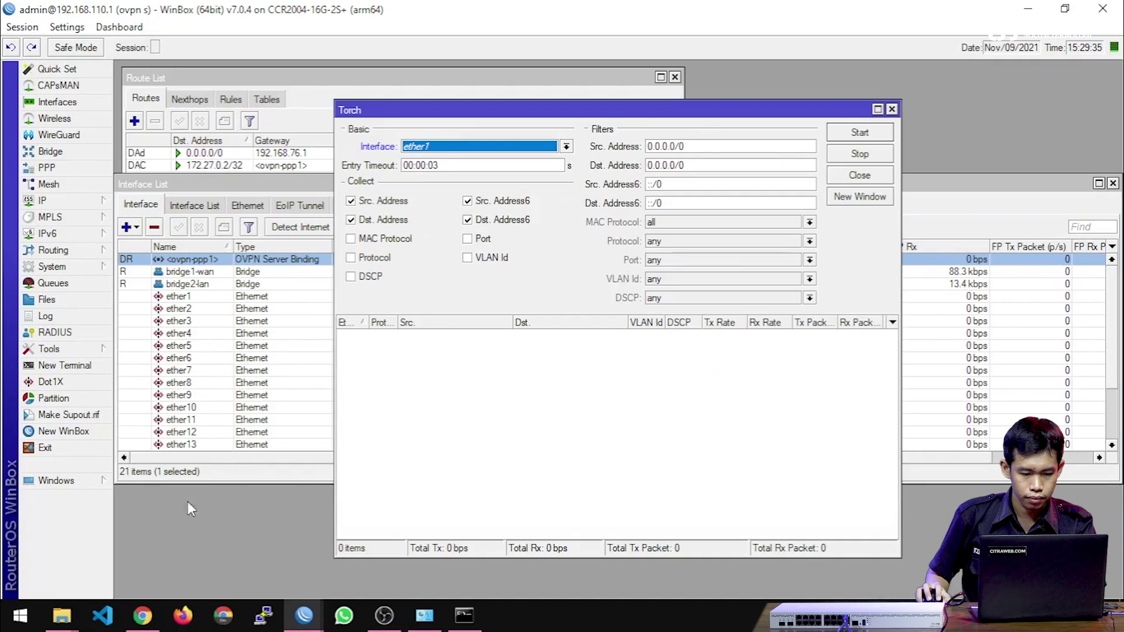
left_click(460, 146)
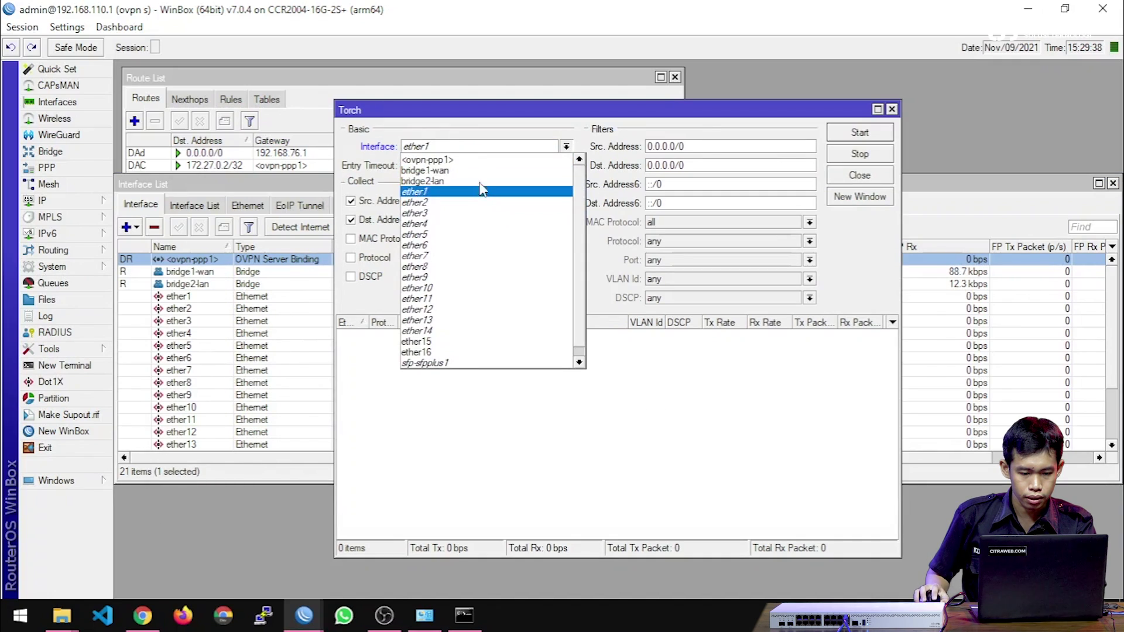
left_click(456, 170)
left_click(375, 257)
left_click(483, 238)
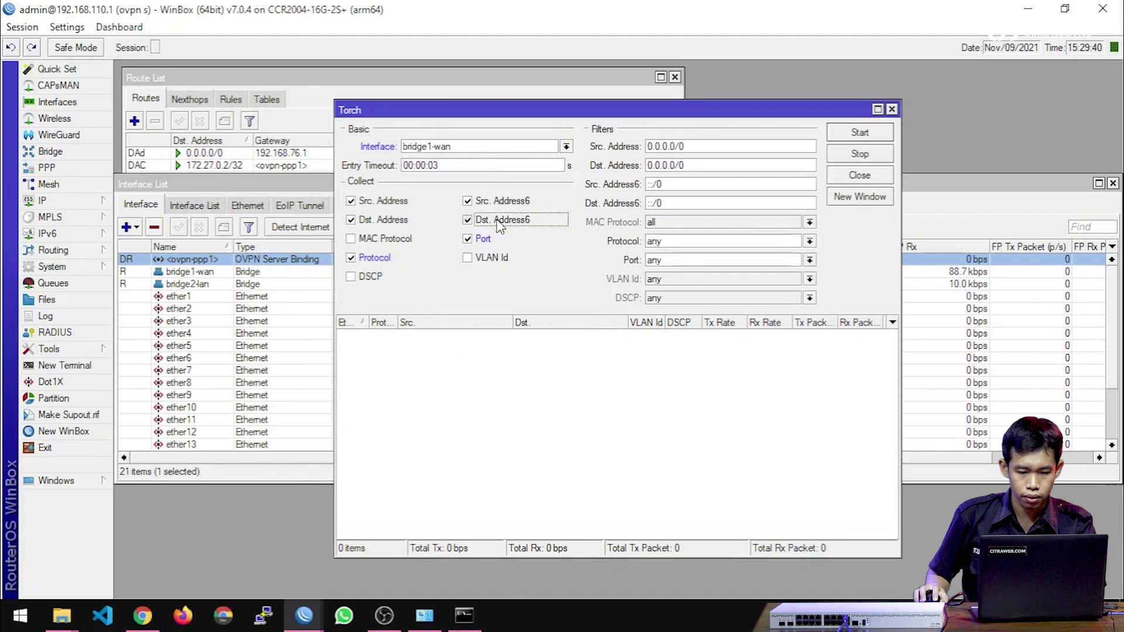
left_click(500, 221)
left_click(501, 200)
left_click(845, 135)
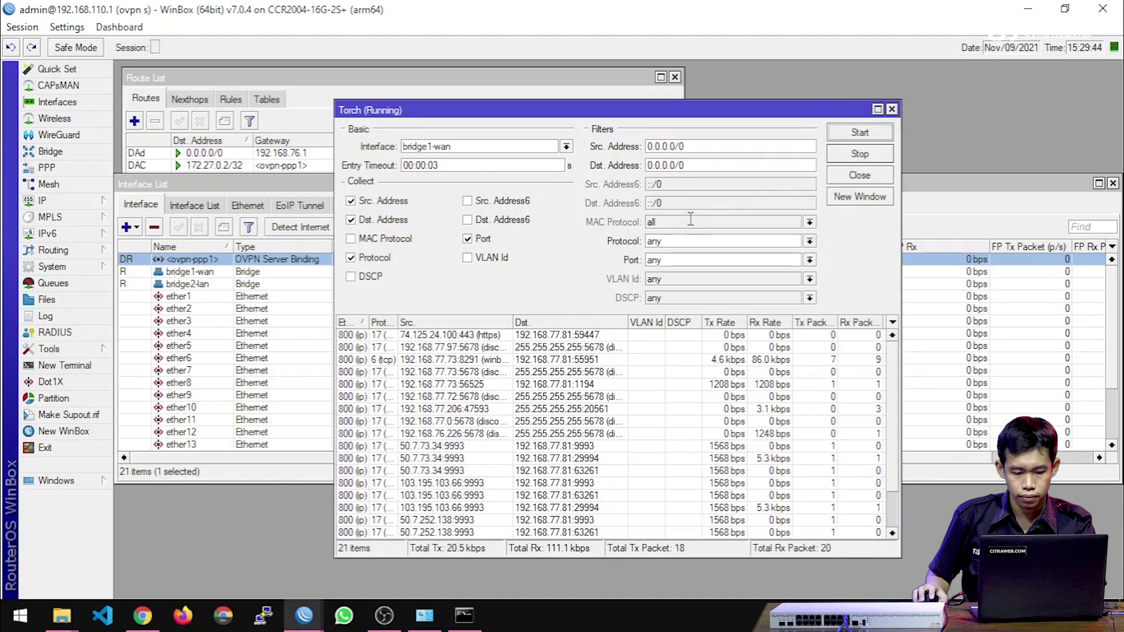
Widen the Protocol column and pick out the winbox and udp 1194 OpenVPN flows.
left_click_drag(398, 316, 434, 317)
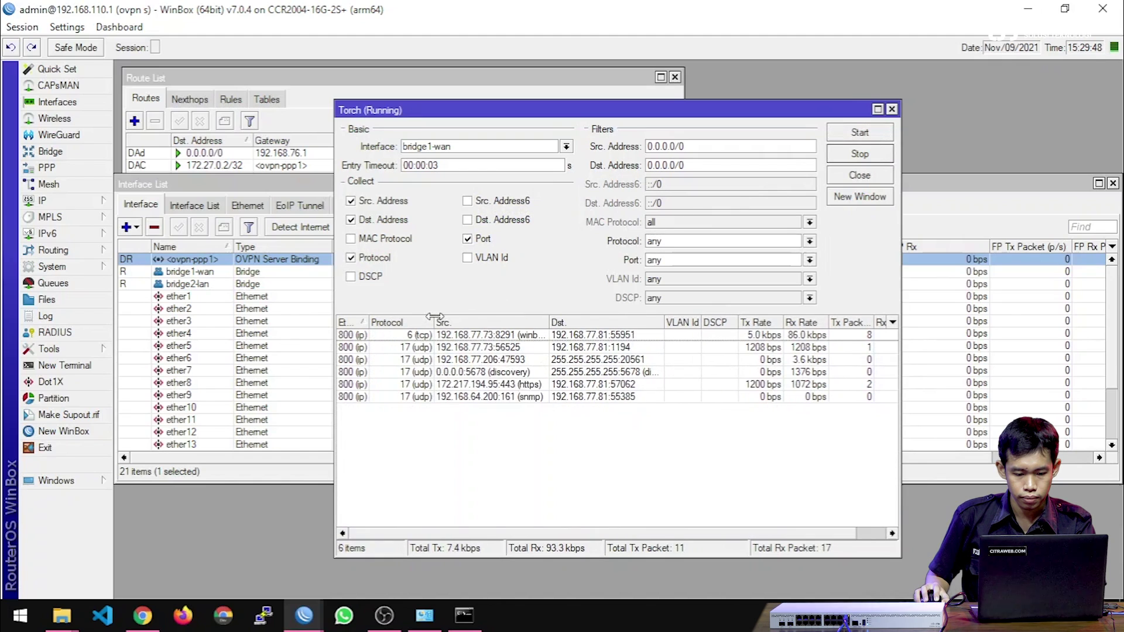
left_click(492, 338)
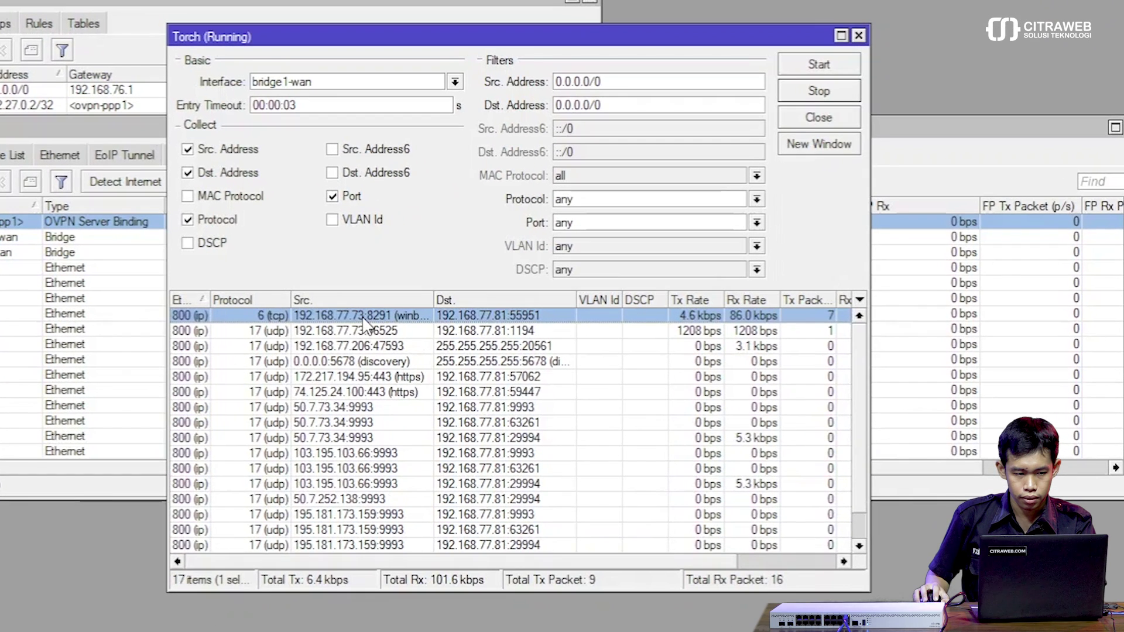
left_click(363, 331)
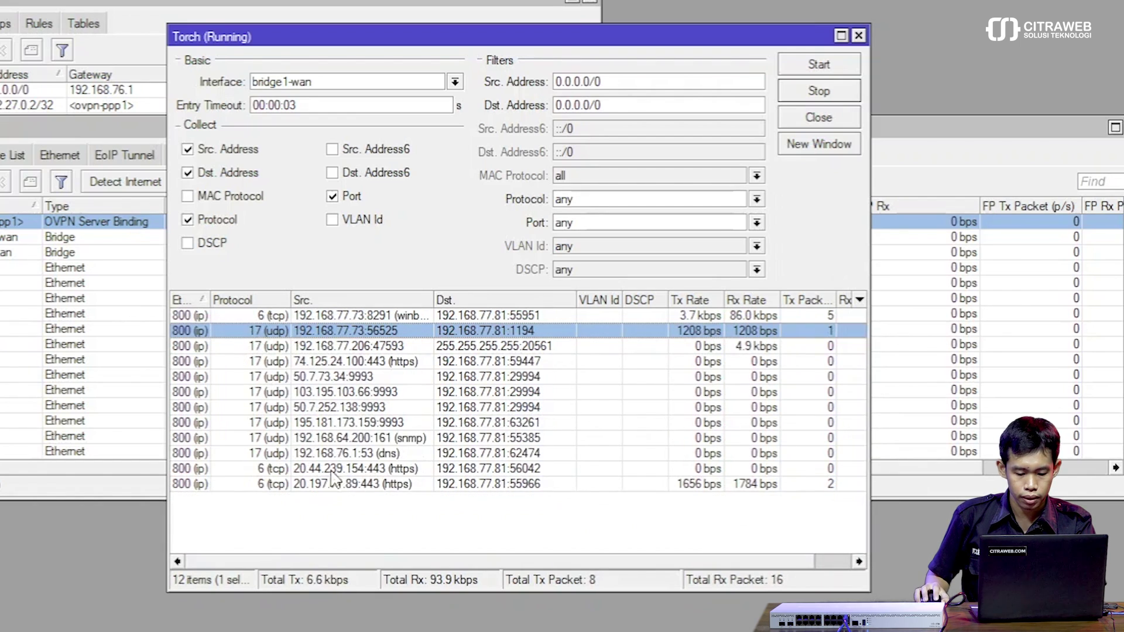
left_click(316, 627)
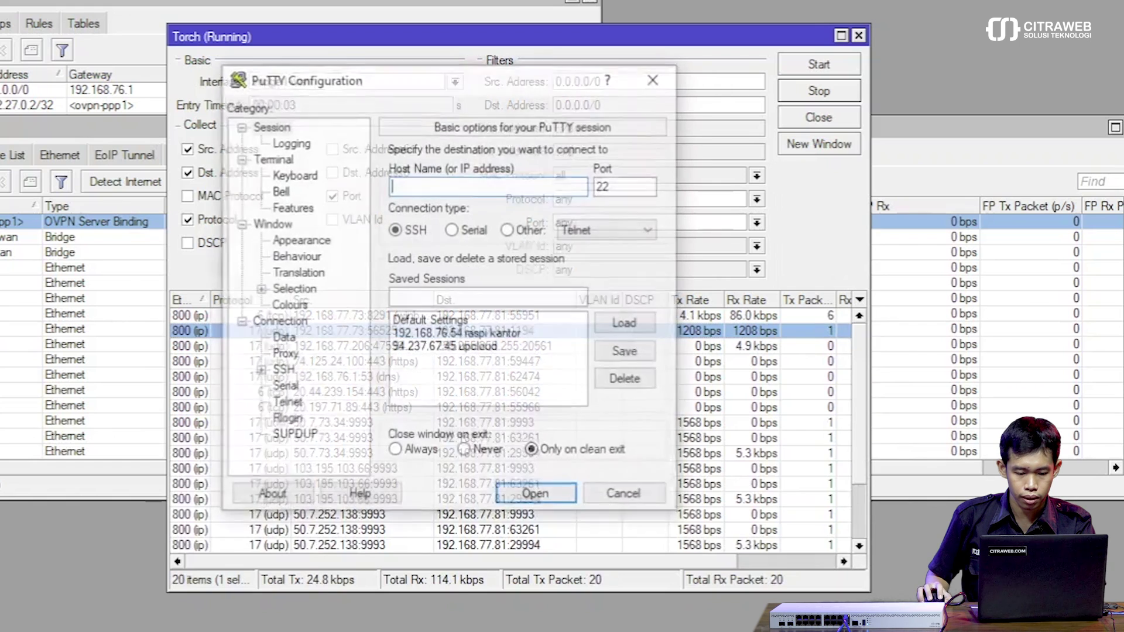
SSH from PuTTY to 192.168.220.254 and log in with the Pi's login name and password.
type("192.")
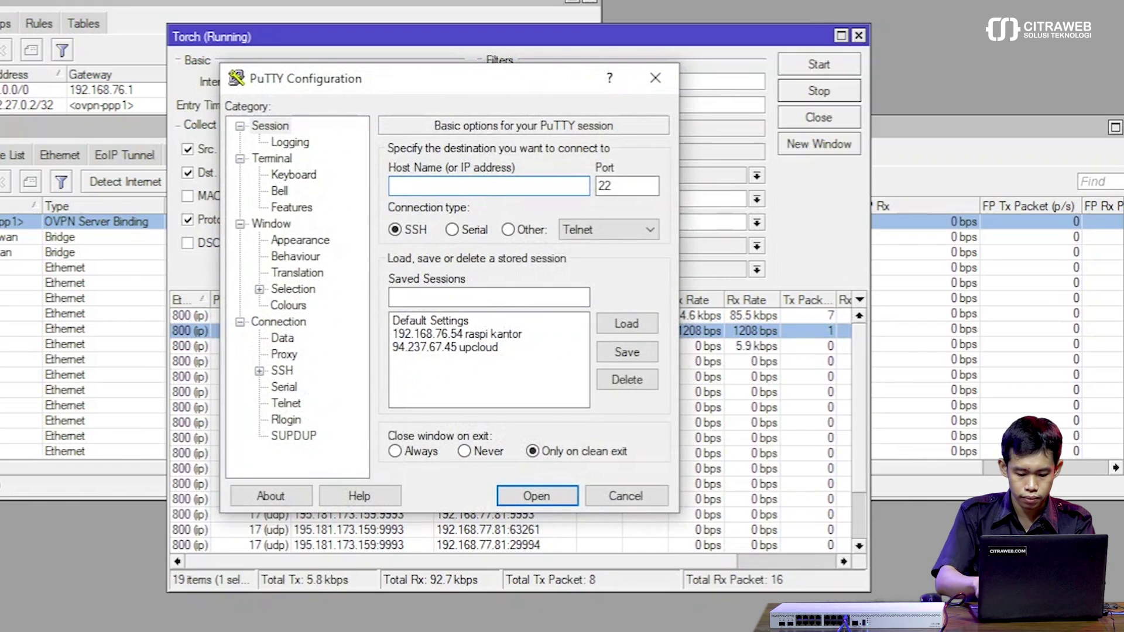
type("168")
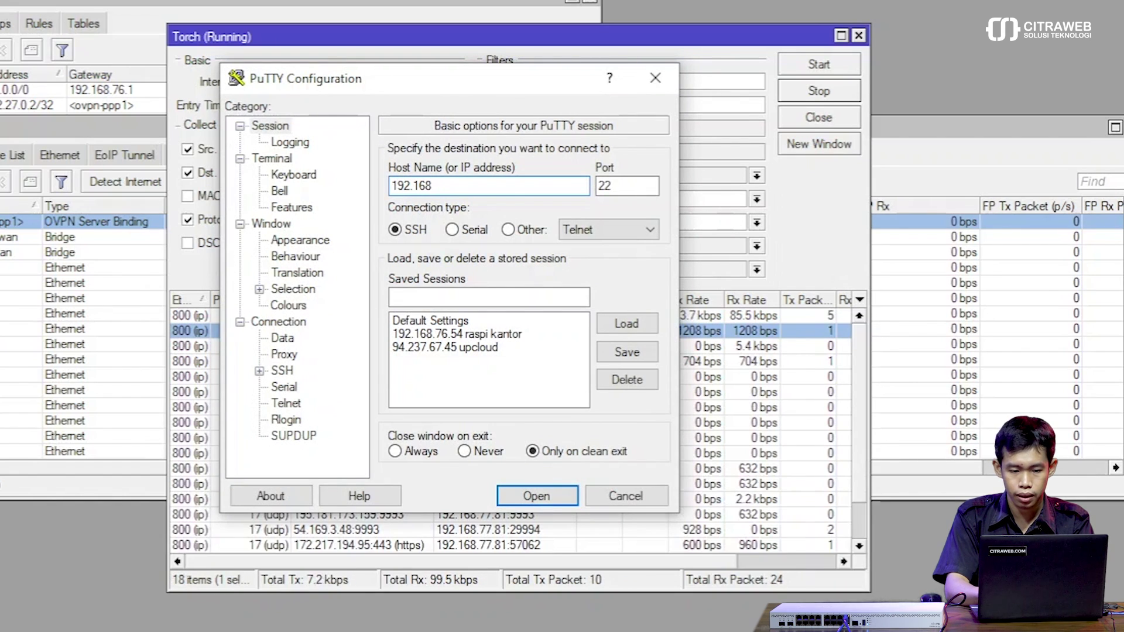
type(".22")
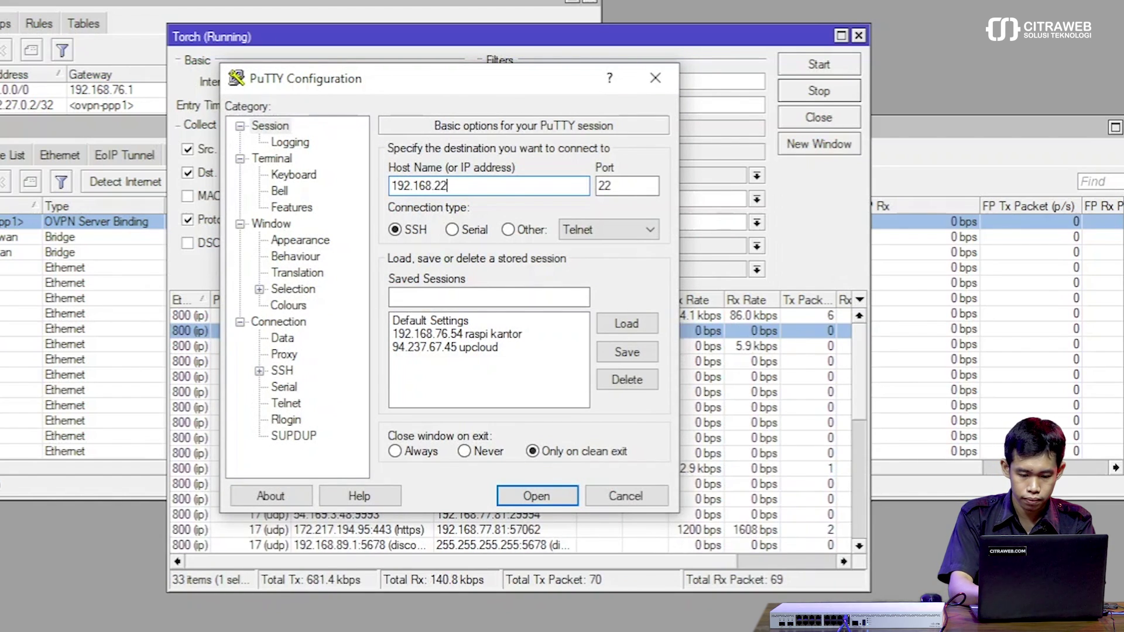
type("0.254")
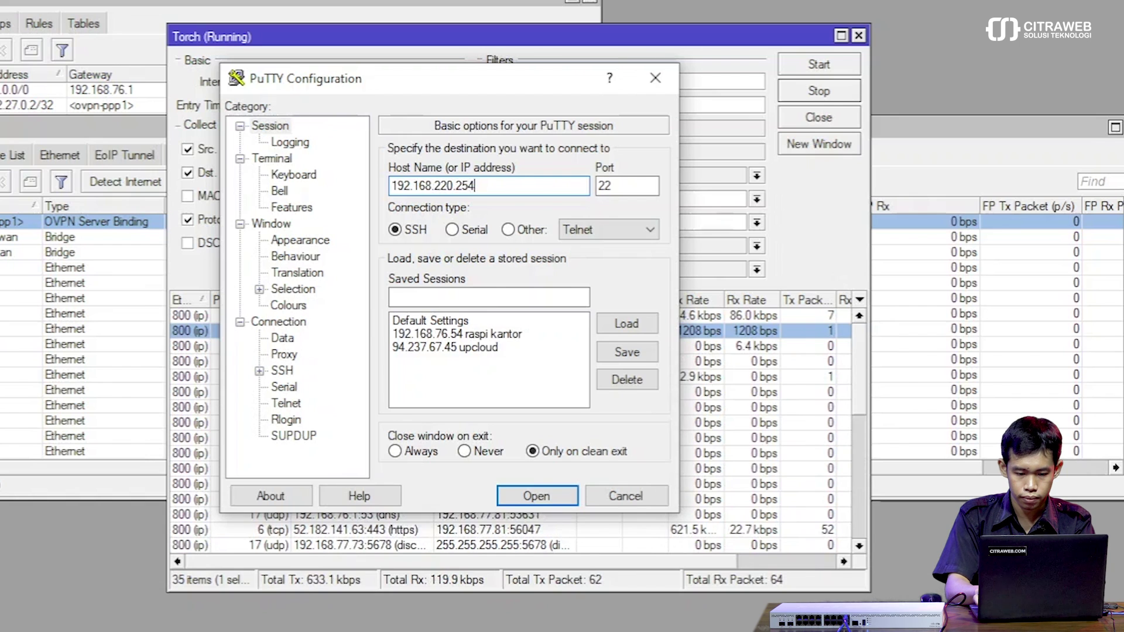
key("Return")
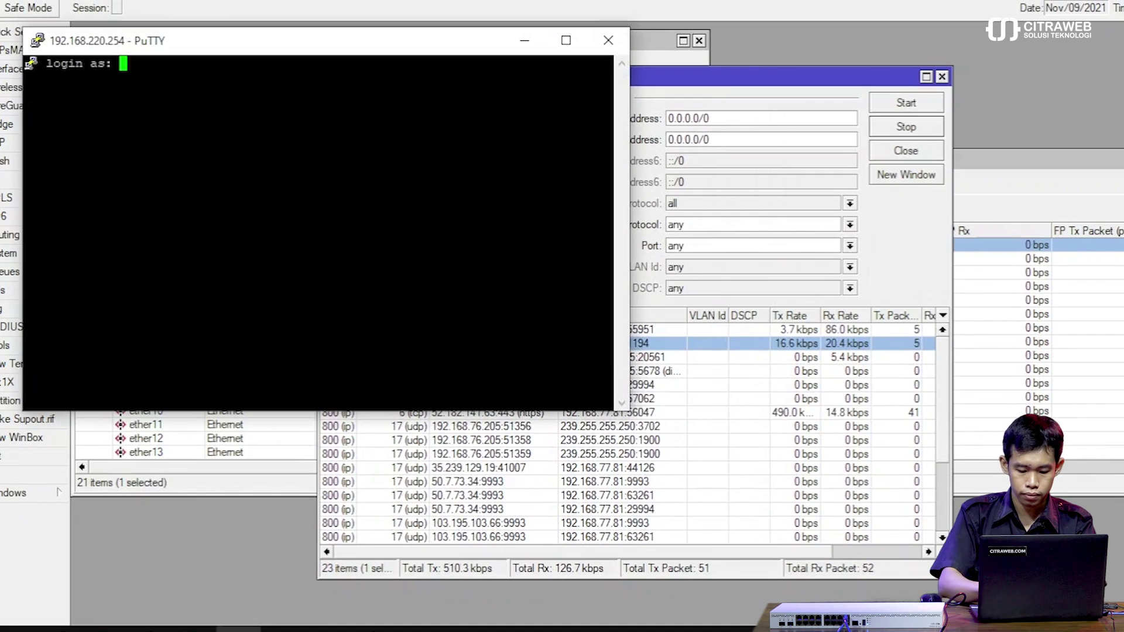
type("pi")
key("Return")
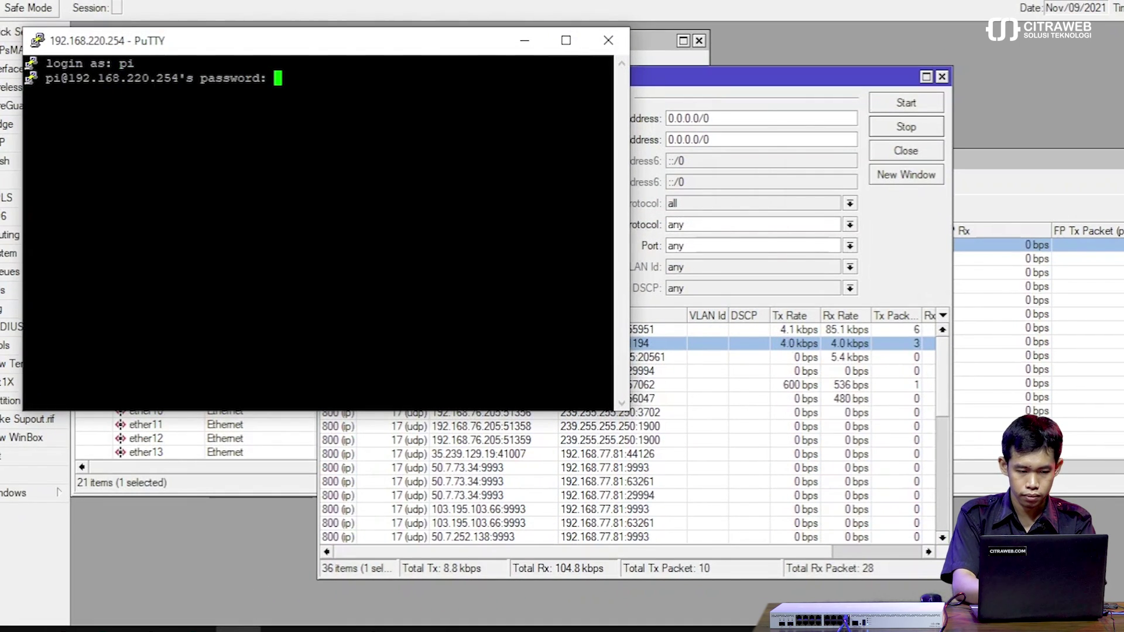
key("Return")
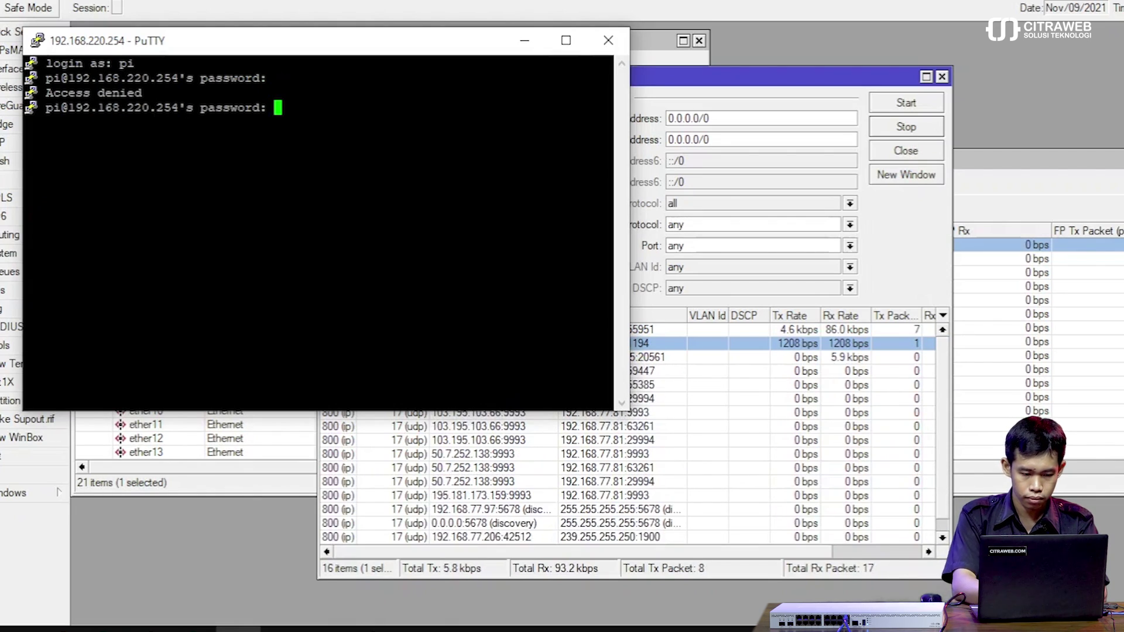
key("Return")
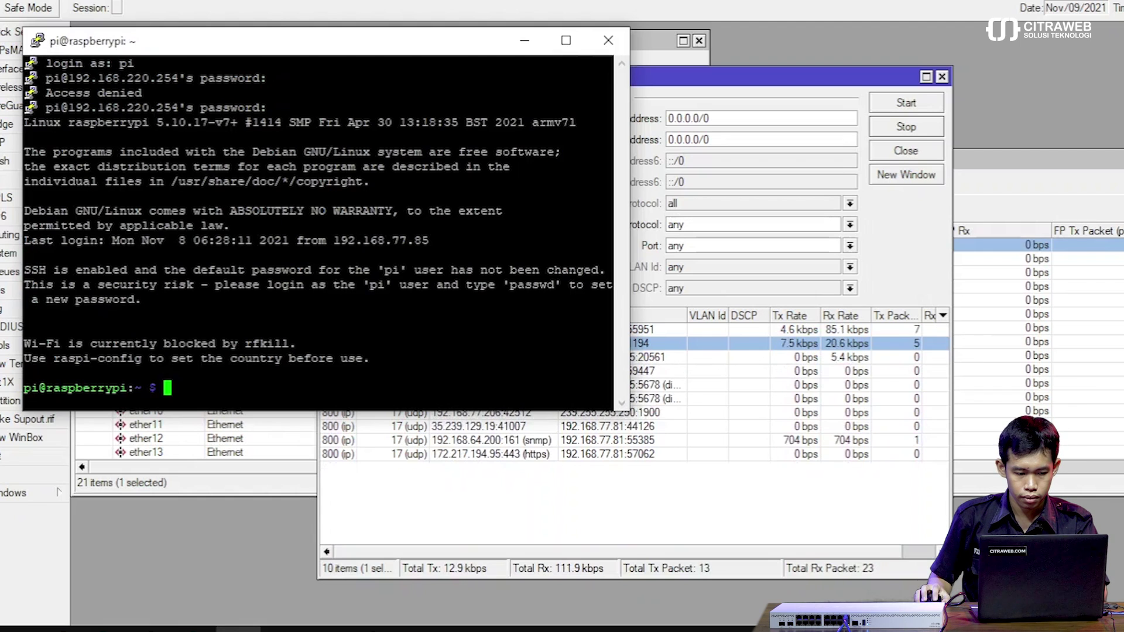
Browse to D:\iperf\iperf-3.1.3-win64, use Git Bash Here, and minimise Explorer.
key("super+e")
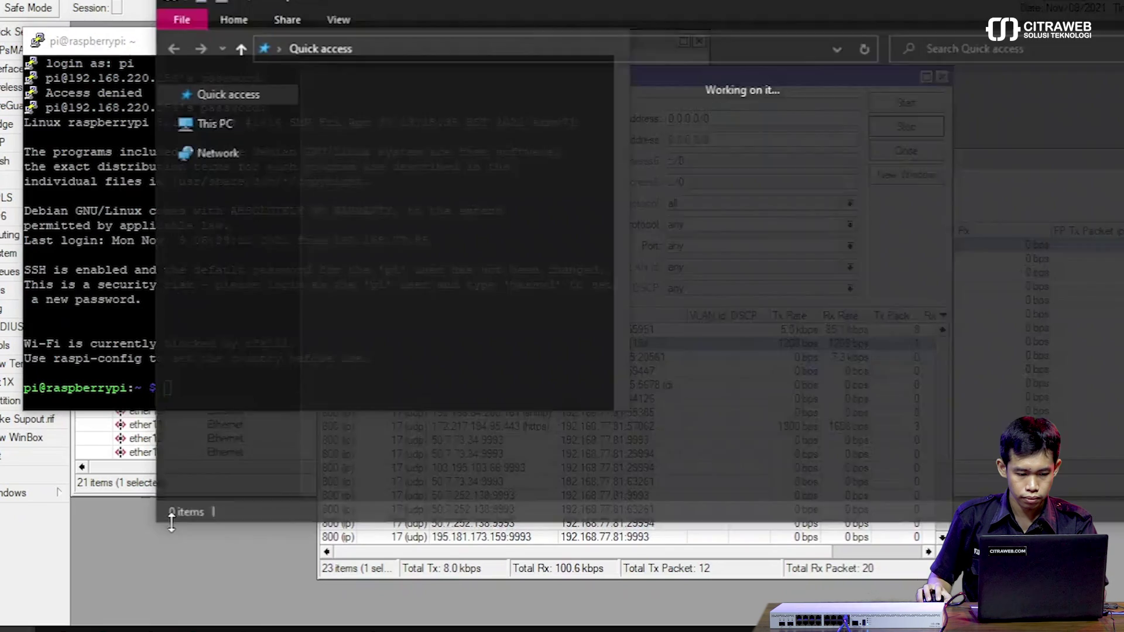
scroll(223, 436, "down", 1)
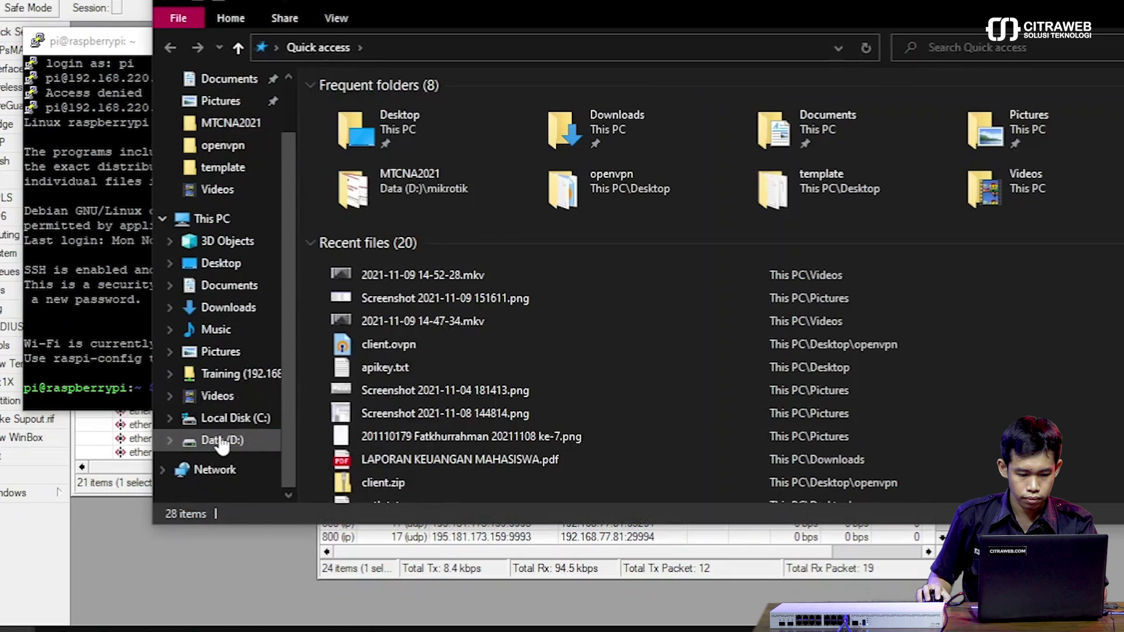
left_click(221, 441)
double_click(361, 316)
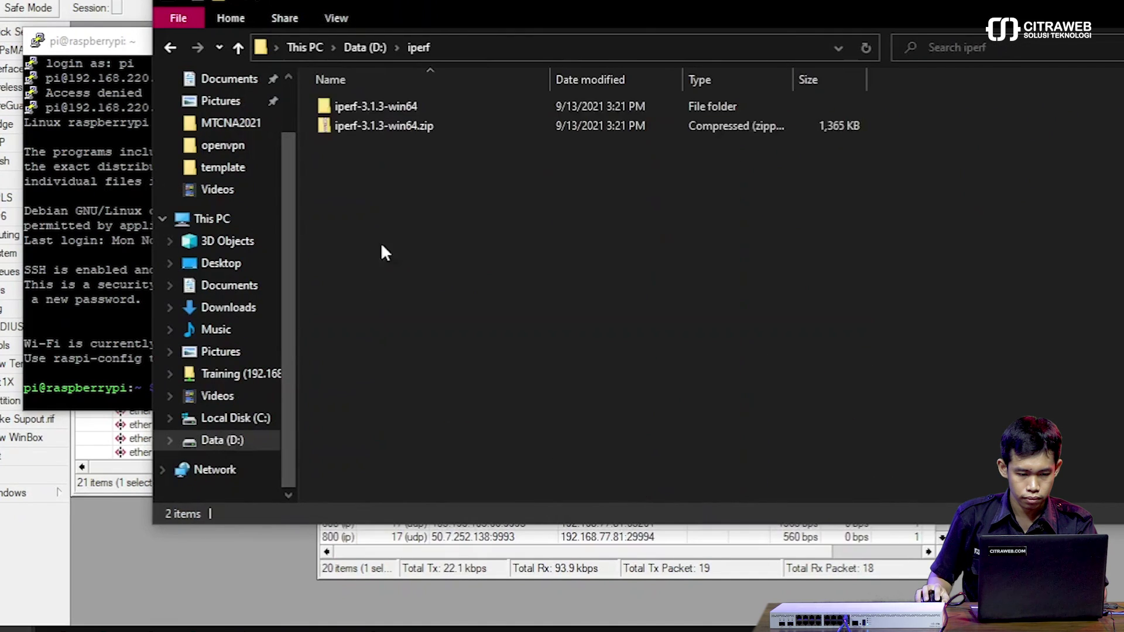
left_click(391, 107)
double_click(391, 106)
right_click(533, 259)
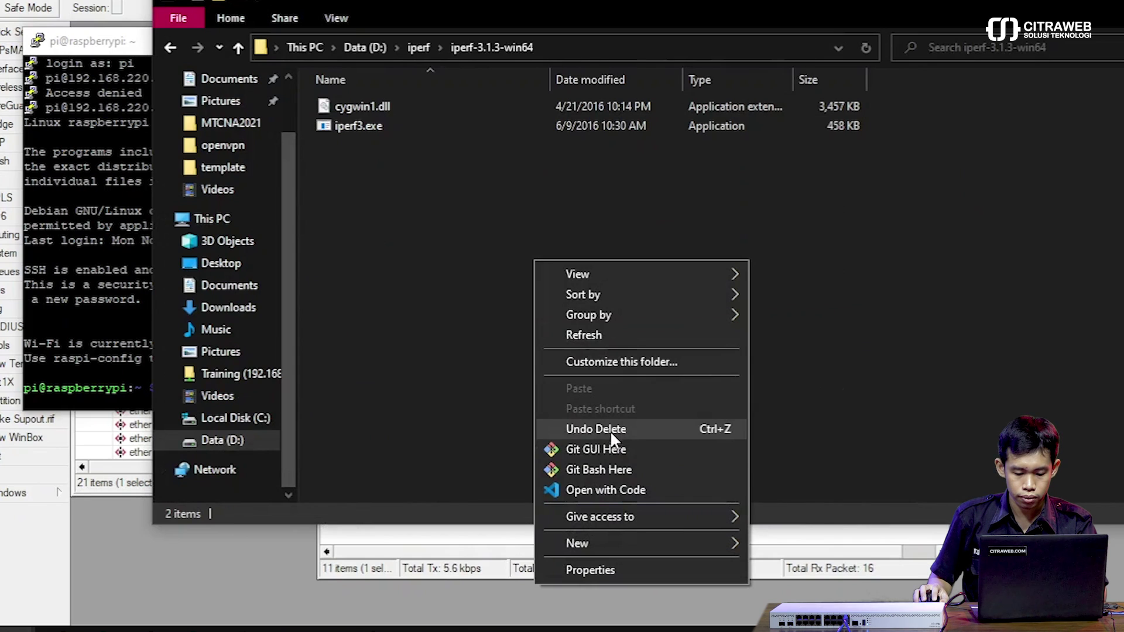
left_click(626, 468)
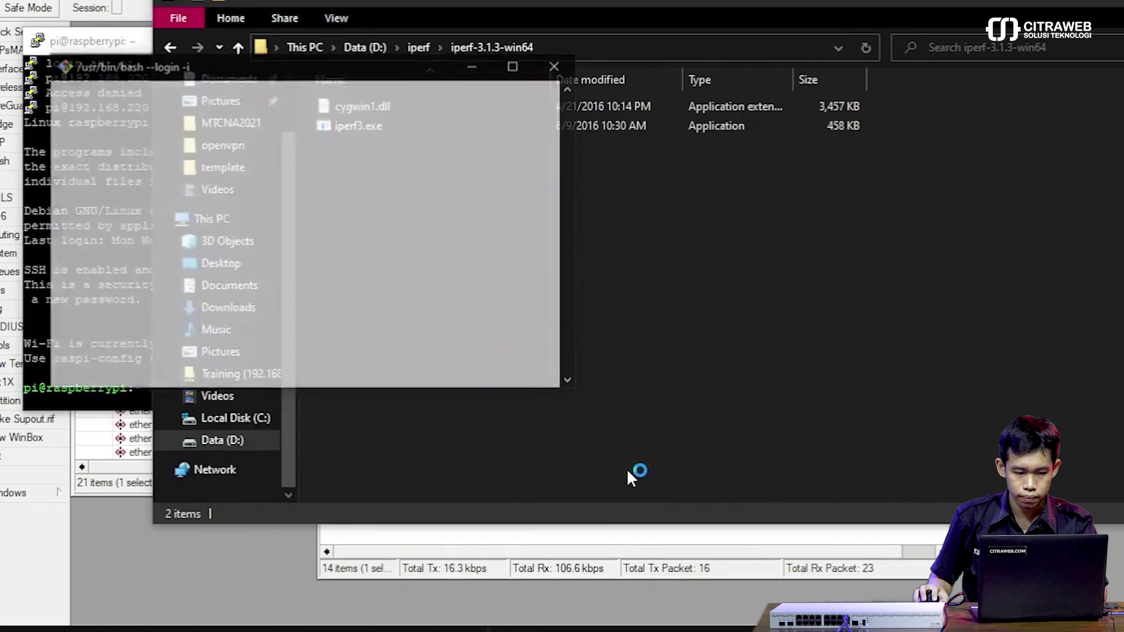
left_click_drag(230, 74, 576, 153)
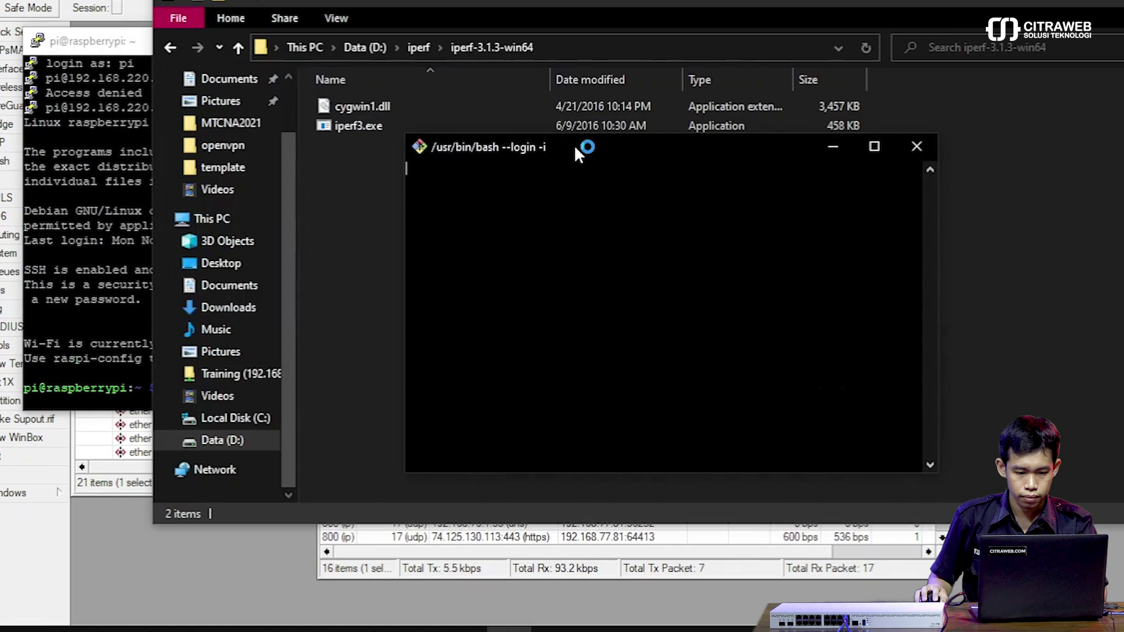
left_click(509, 629)
left_click(509, 630)
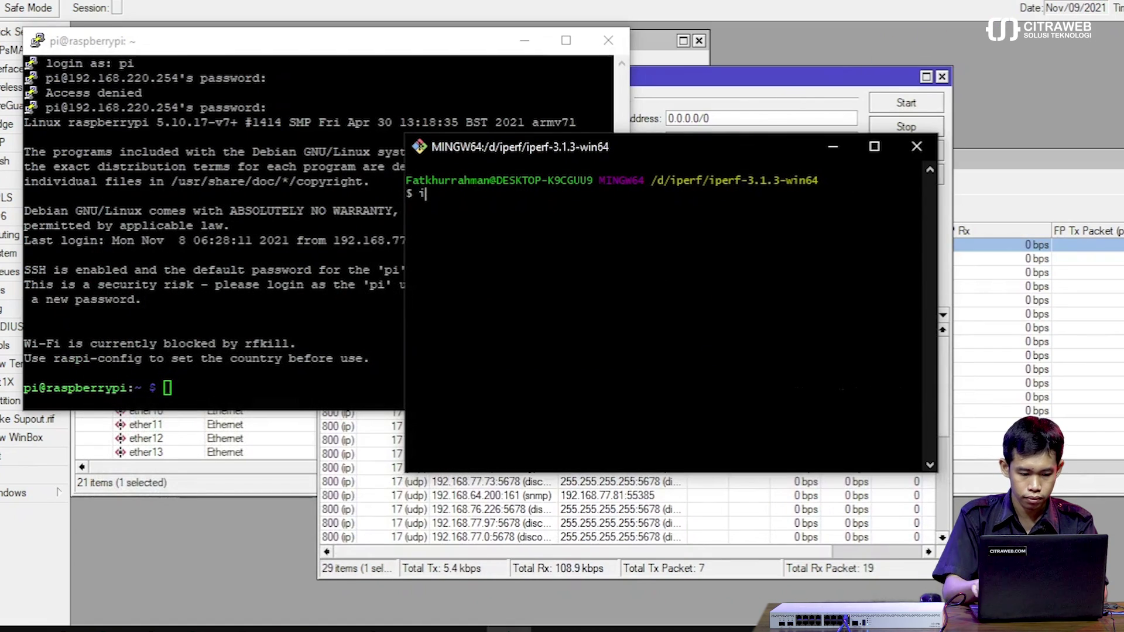
Start an iperf3 server on the Raspberry Pi with iperf3 -s.
type("i")
key("alt+Tab")
type("ipe")
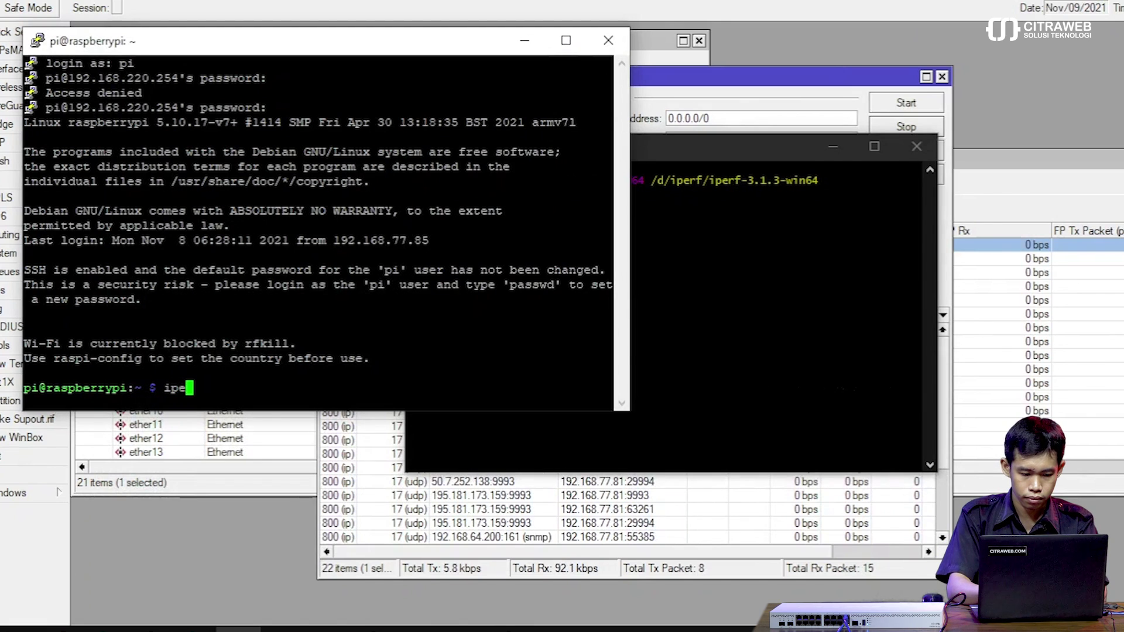
type("rf -s")
key("Return")
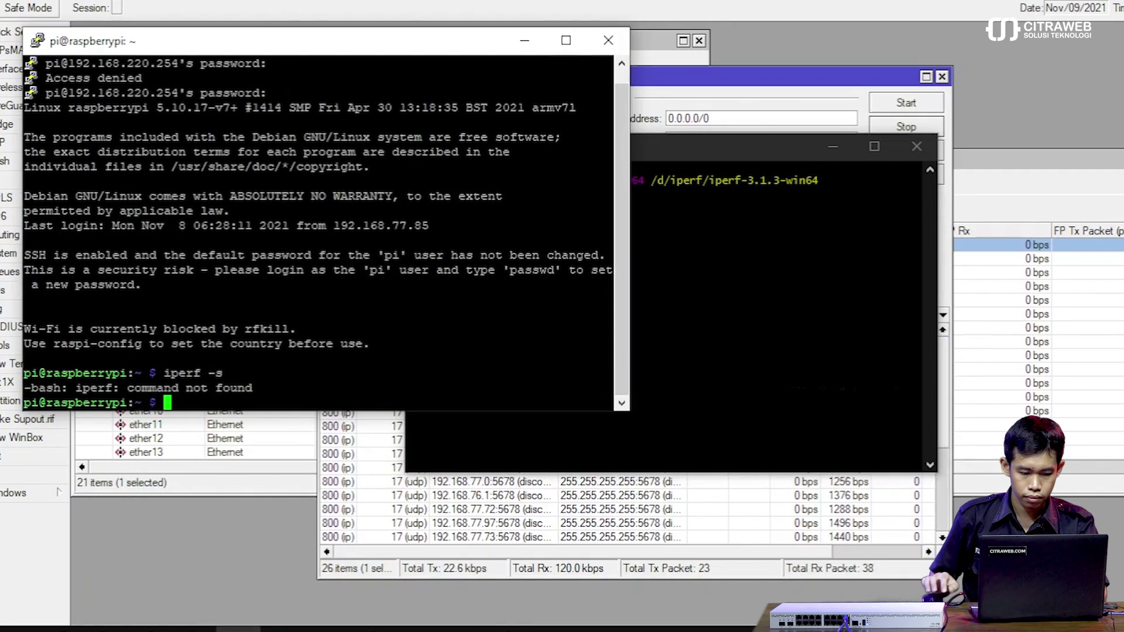
key("Up")
type("3")
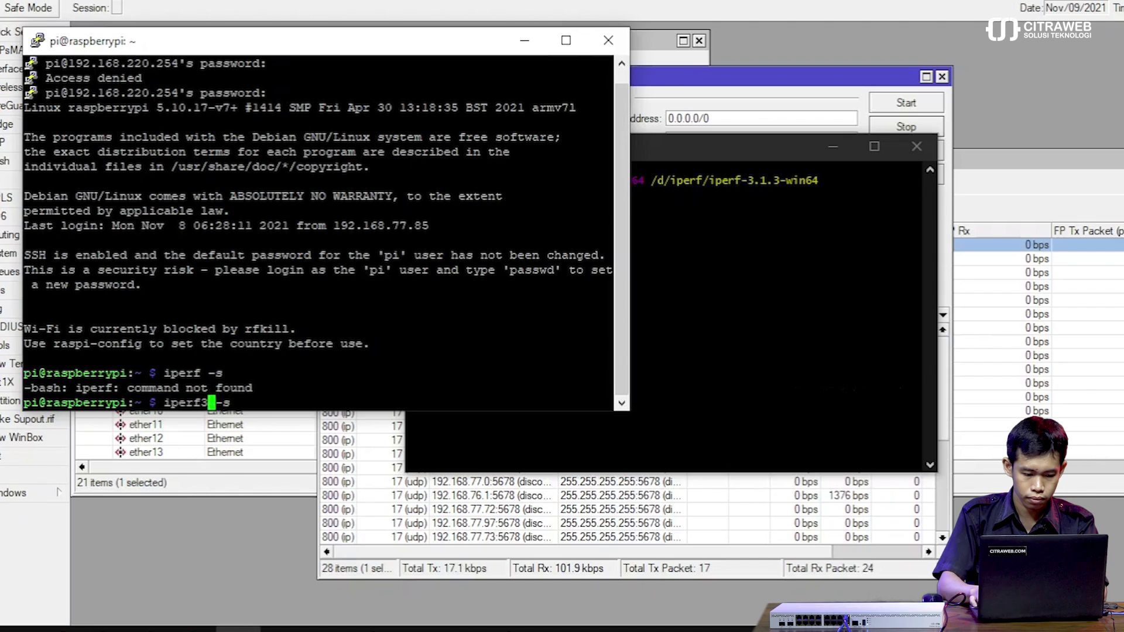
key("Return")
Enter the iperf3.exe -c client command toward 192.168.220.254 in Git Bash and arrange it beside Torch.
key("alt+Tab")
type("i")
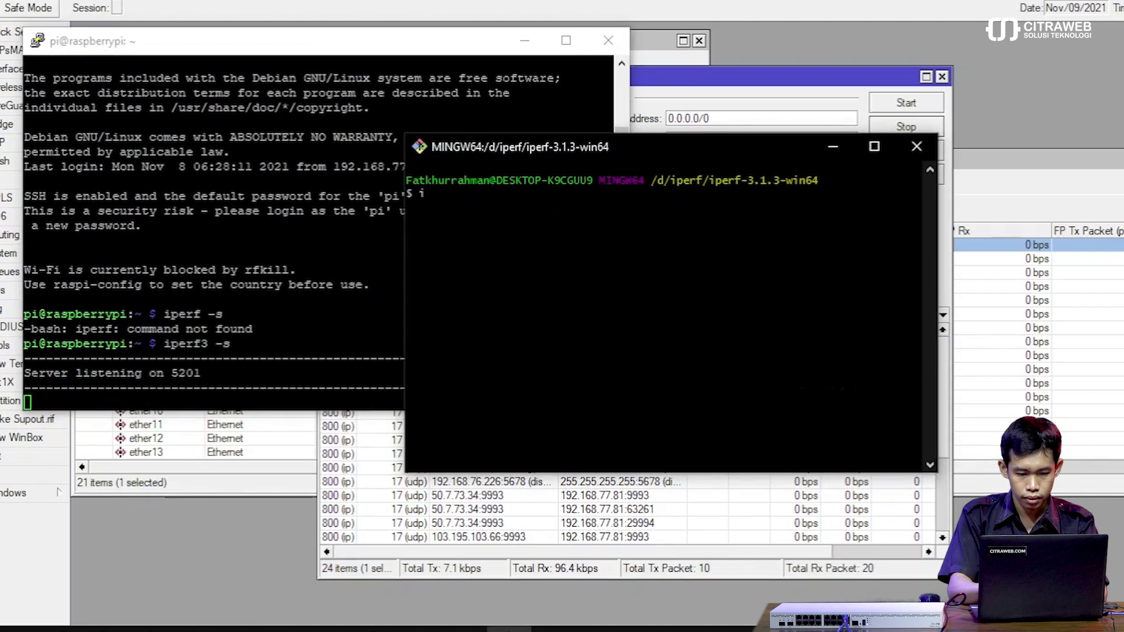
type("./")
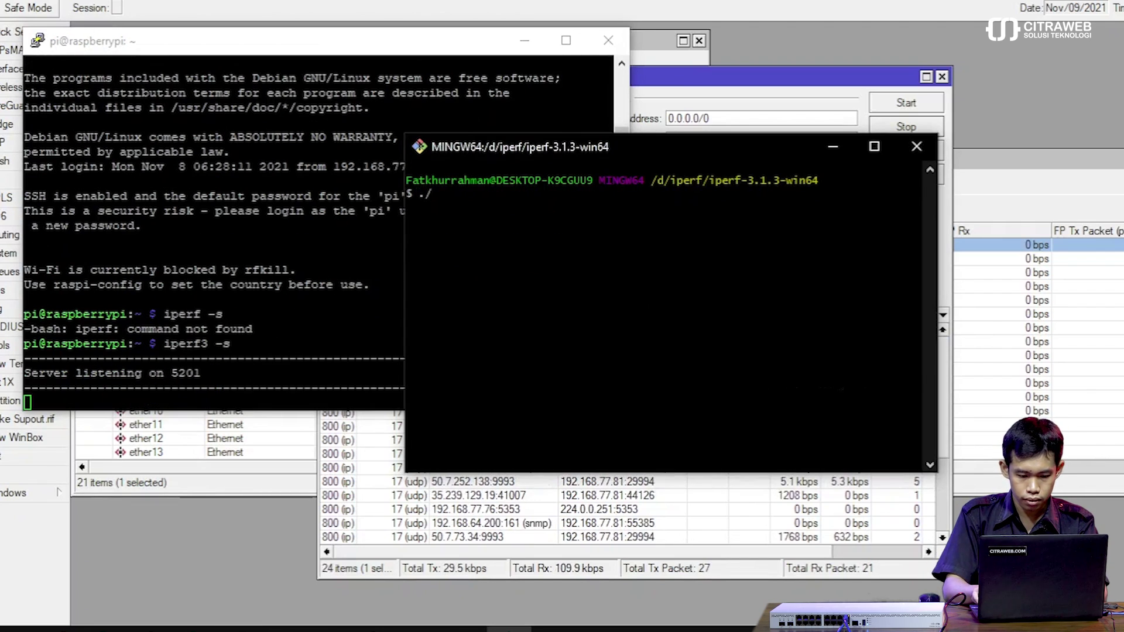
type("iperf3.exe")
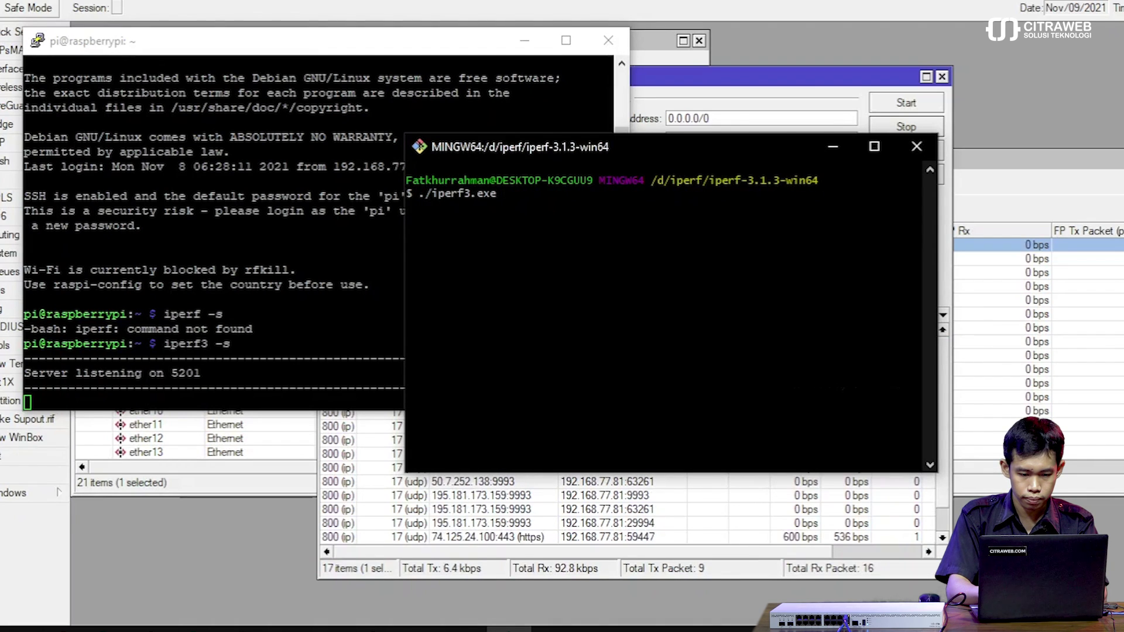
type(" -c 192.1")
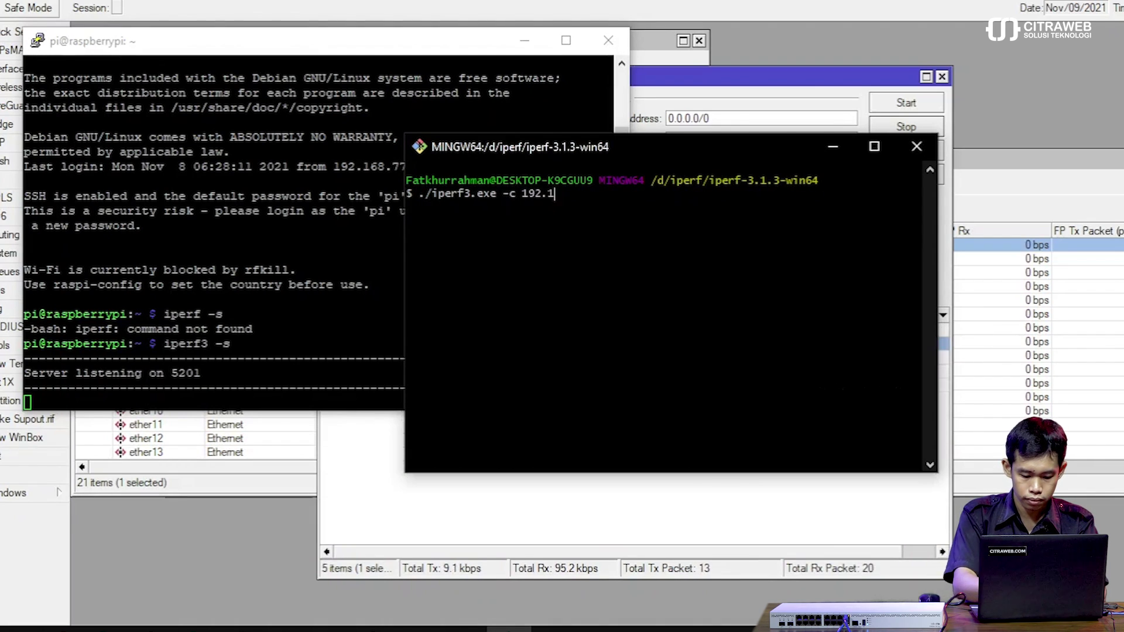
type("68.220.254")
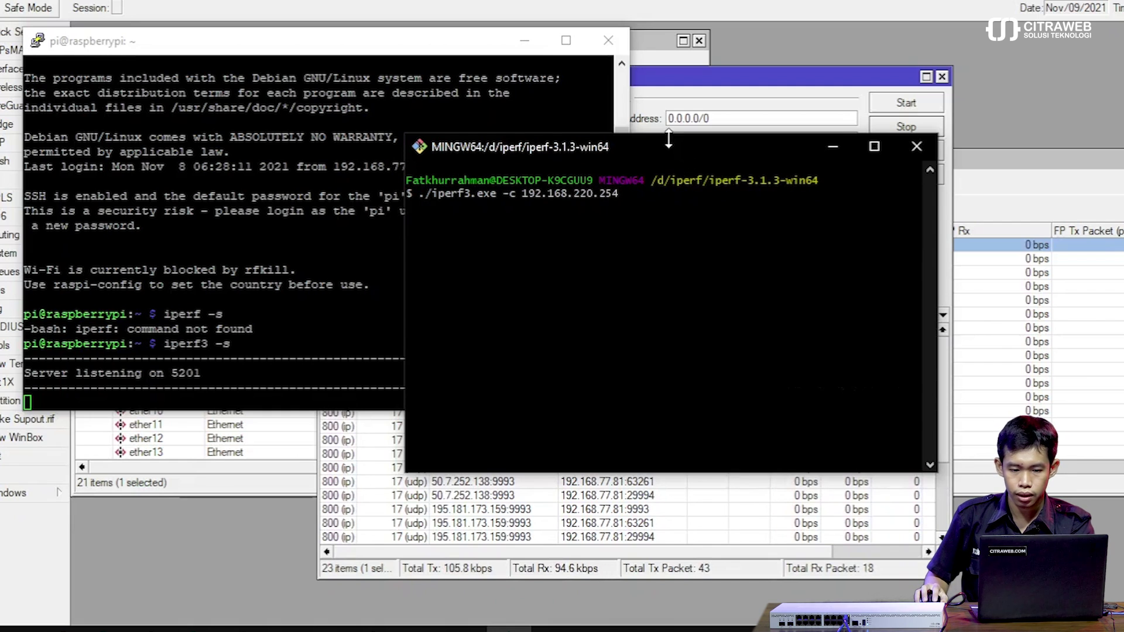
left_click_drag(684, 143, 282, 240)
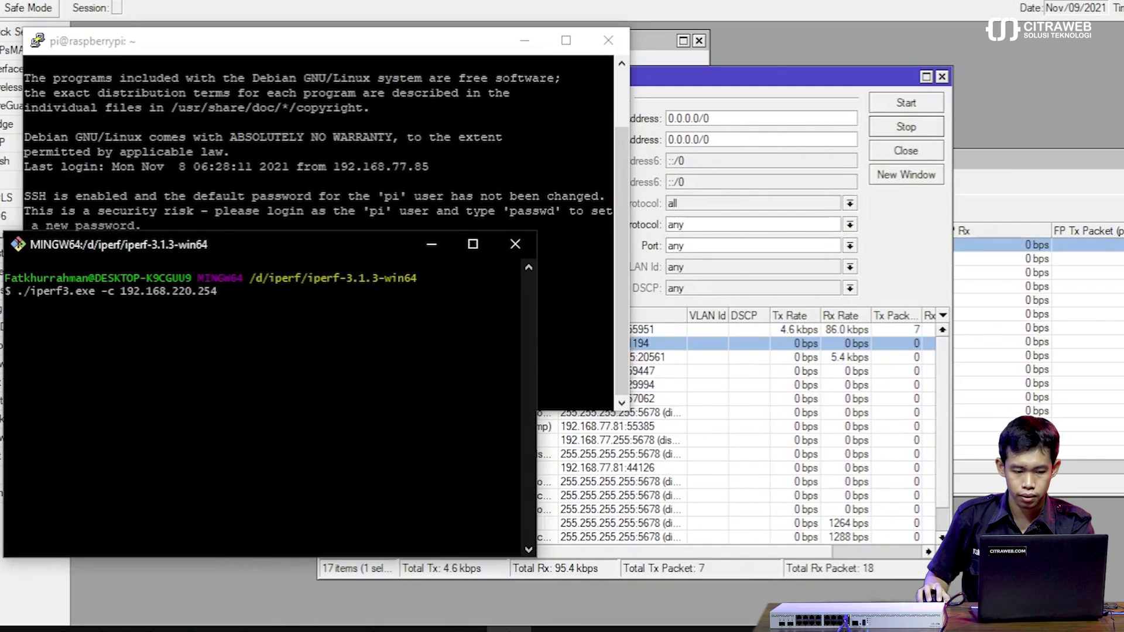
left_click_drag(721, 74, 759, 65)
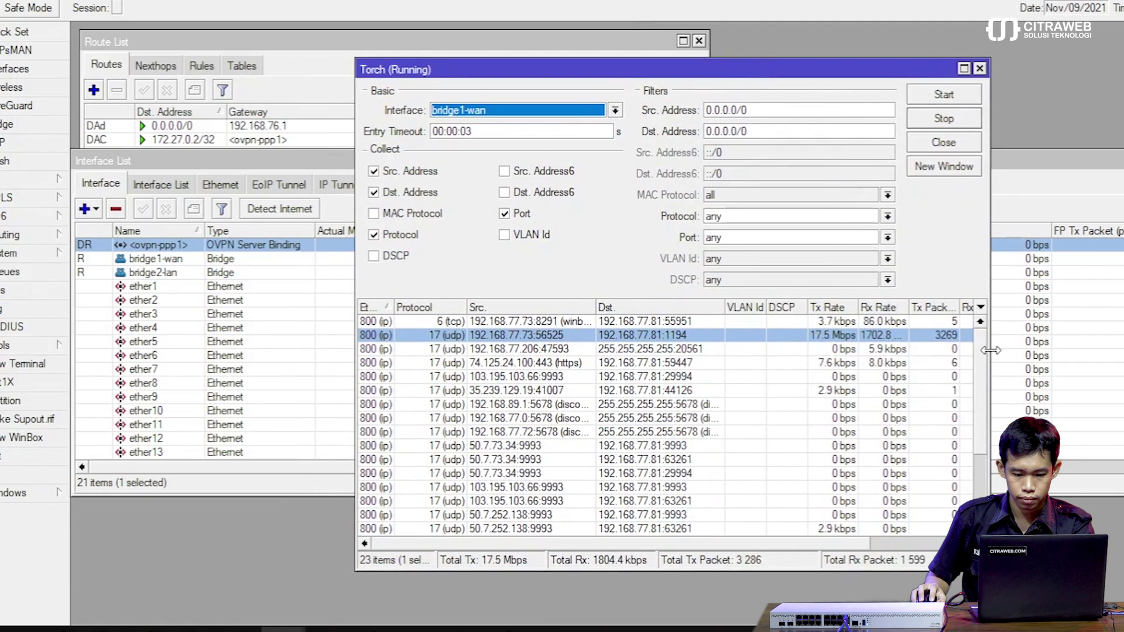
left_click_drag(990, 350, 1068, 338)
left_click(824, 337)
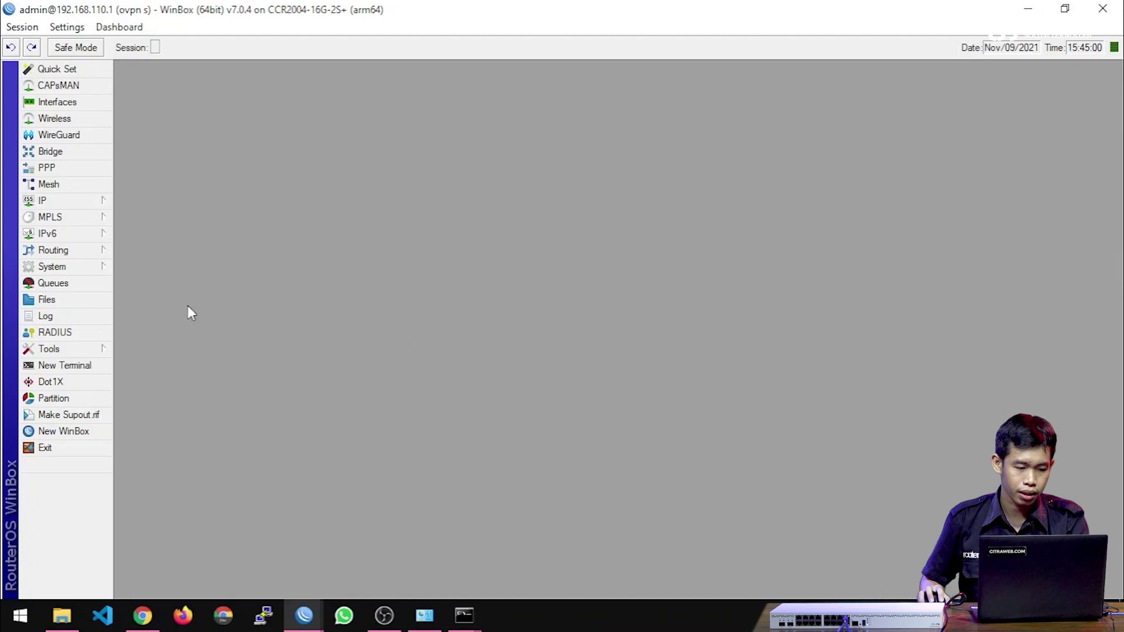
Export the ca certificate from System > Certificates as file ca with an export passphrase.
left_click(93, 265)
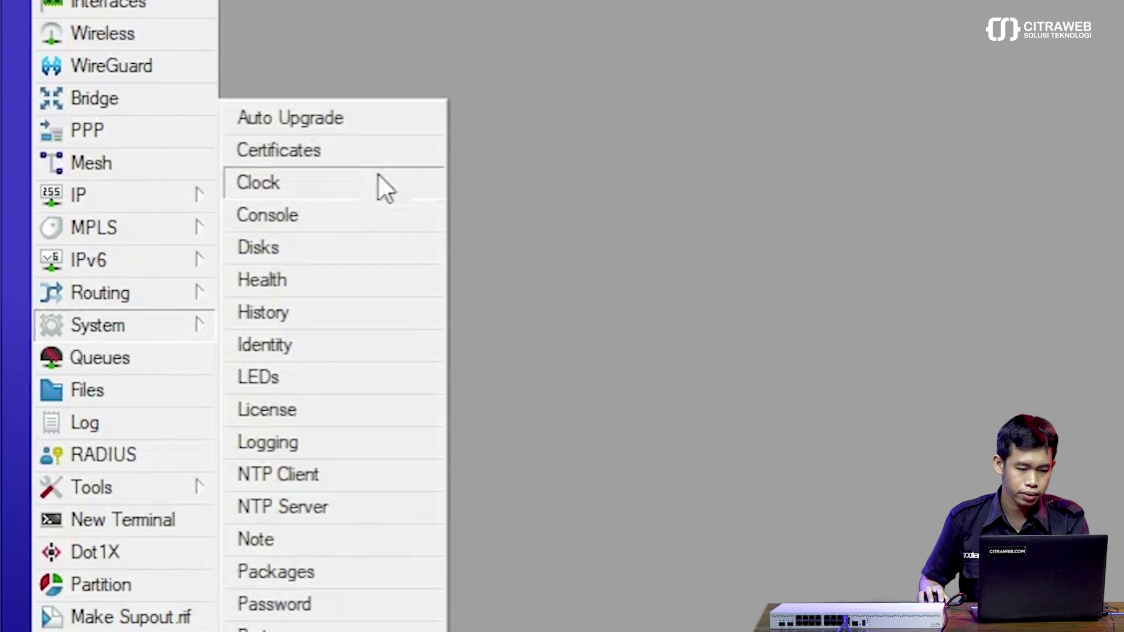
left_click(381, 154)
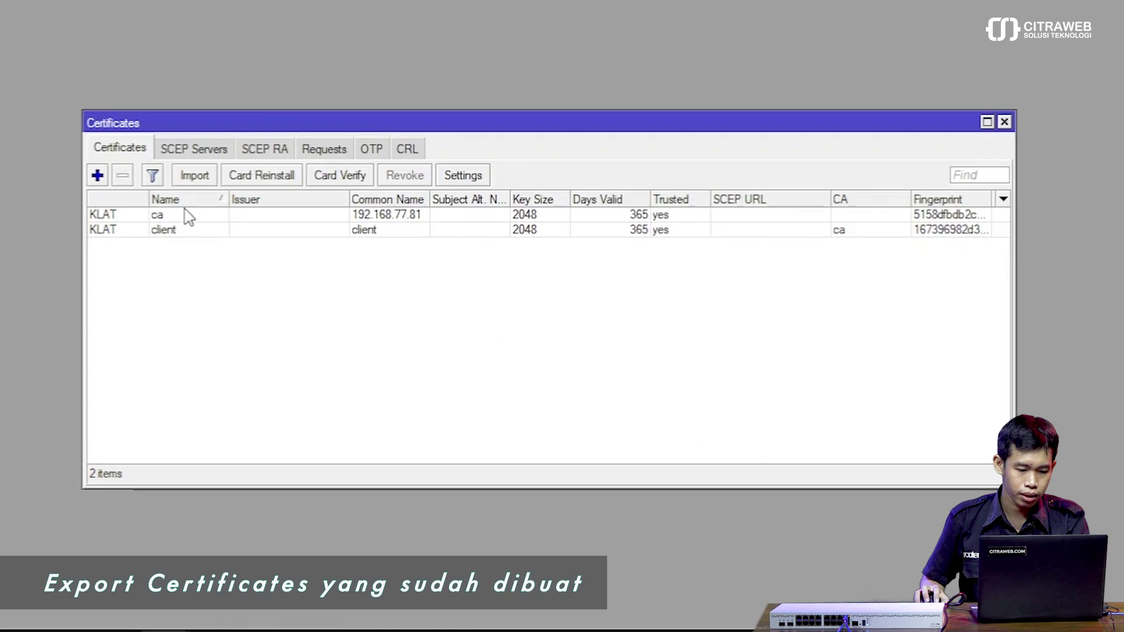
left_click(186, 218)
right_click(188, 224)
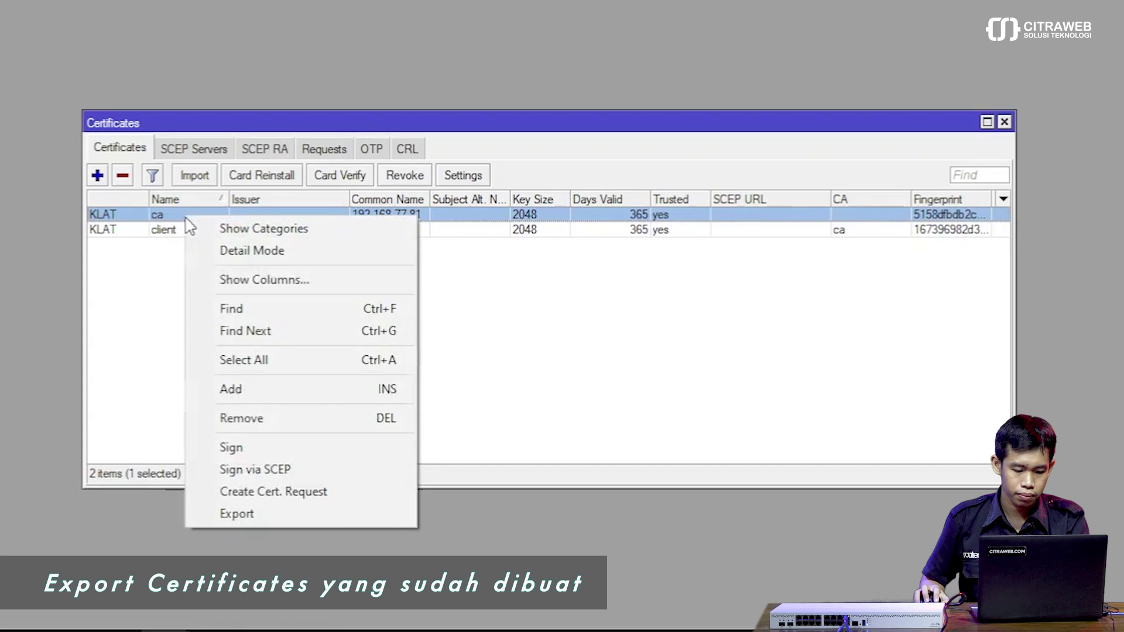
left_click(274, 509)
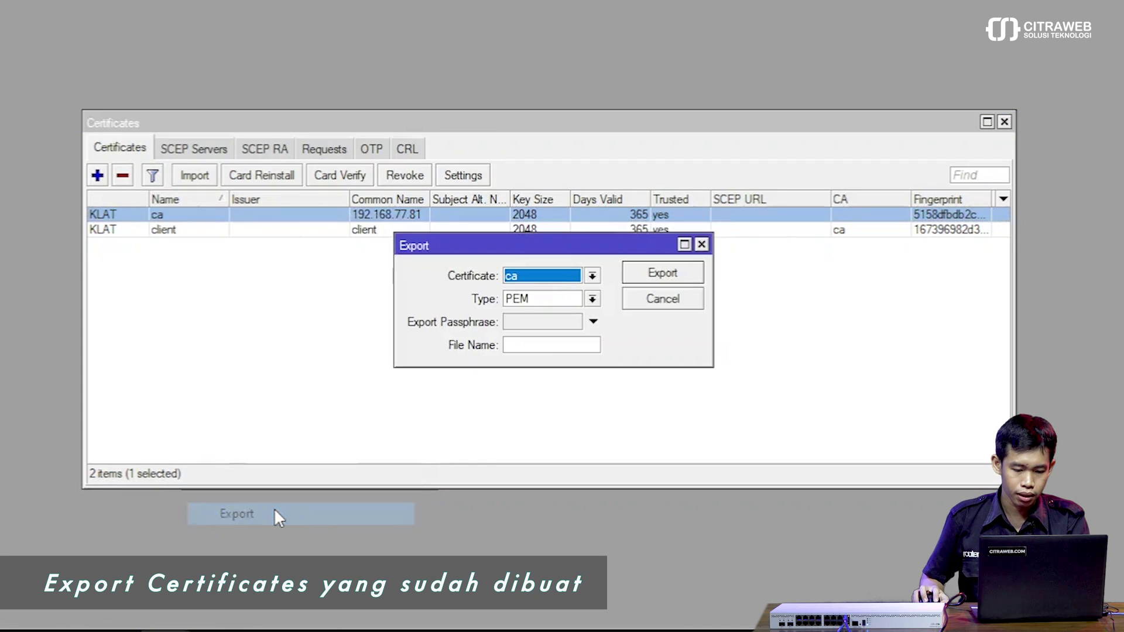
left_click(521, 324)
type("111")
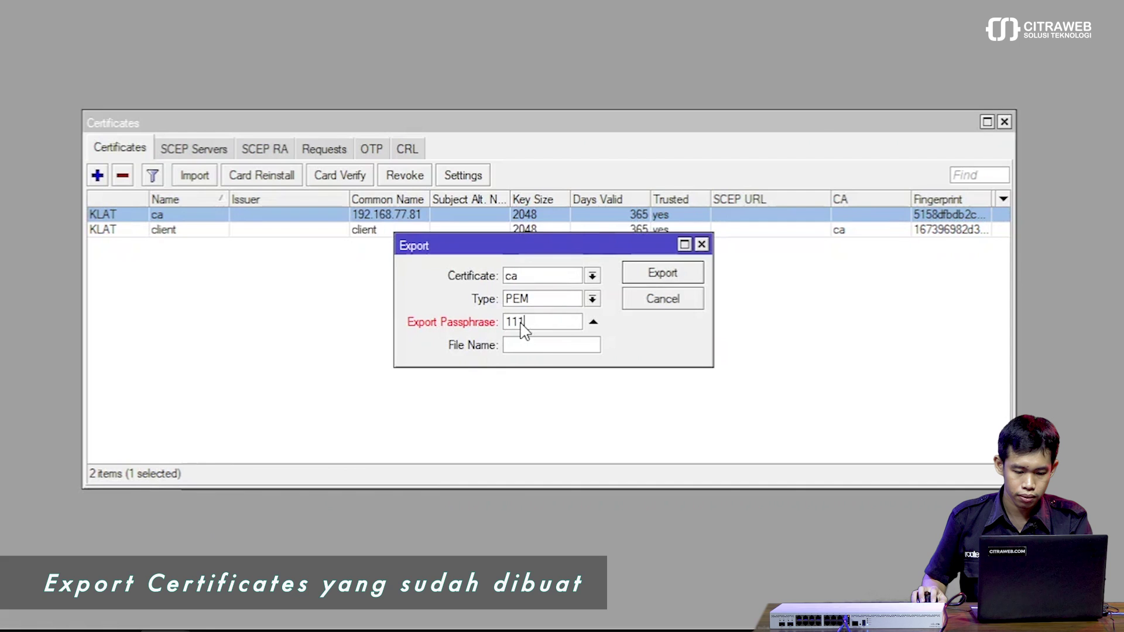
type("11111ca")
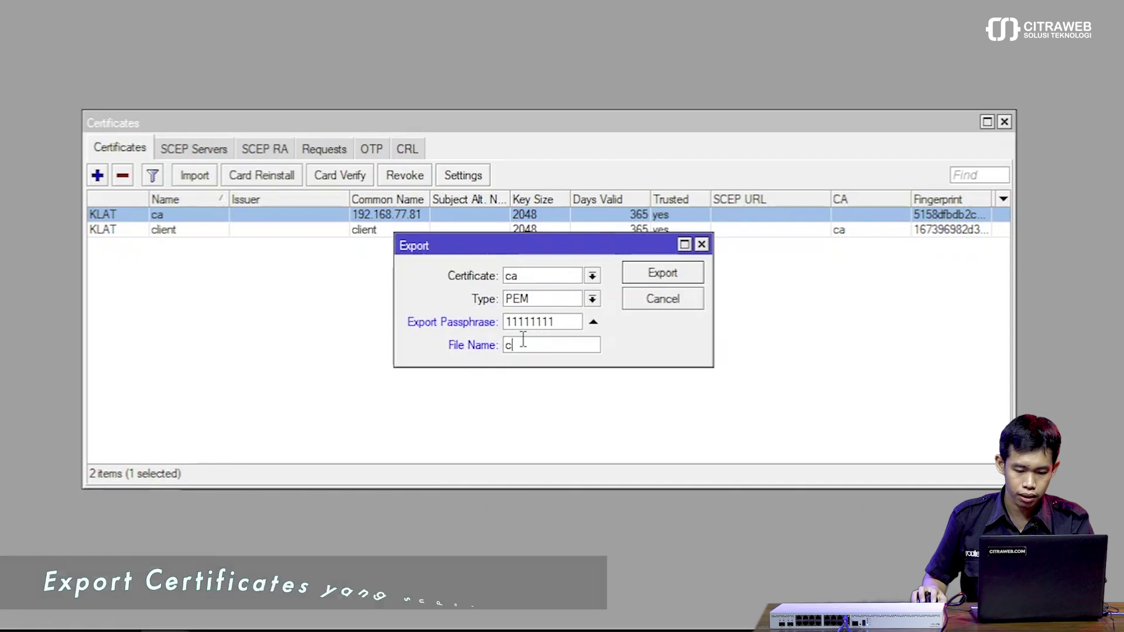
left_click(663, 273)
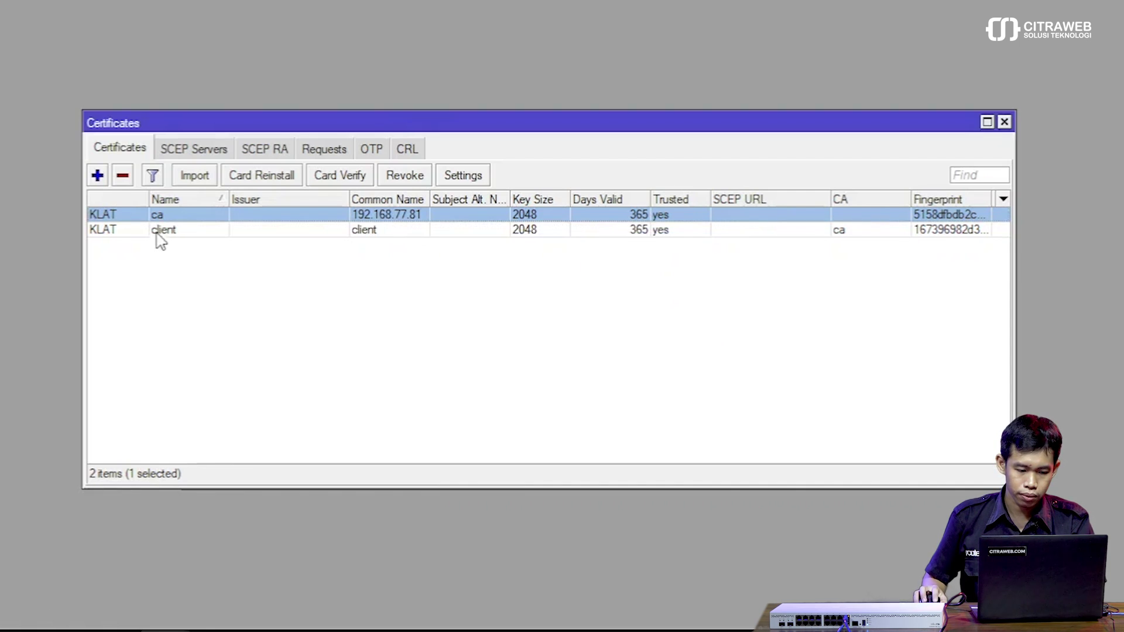
Export the client certificate as file client with an export passphrase.
left_click(198, 234)
right_click(198, 234)
left_click(328, 529)
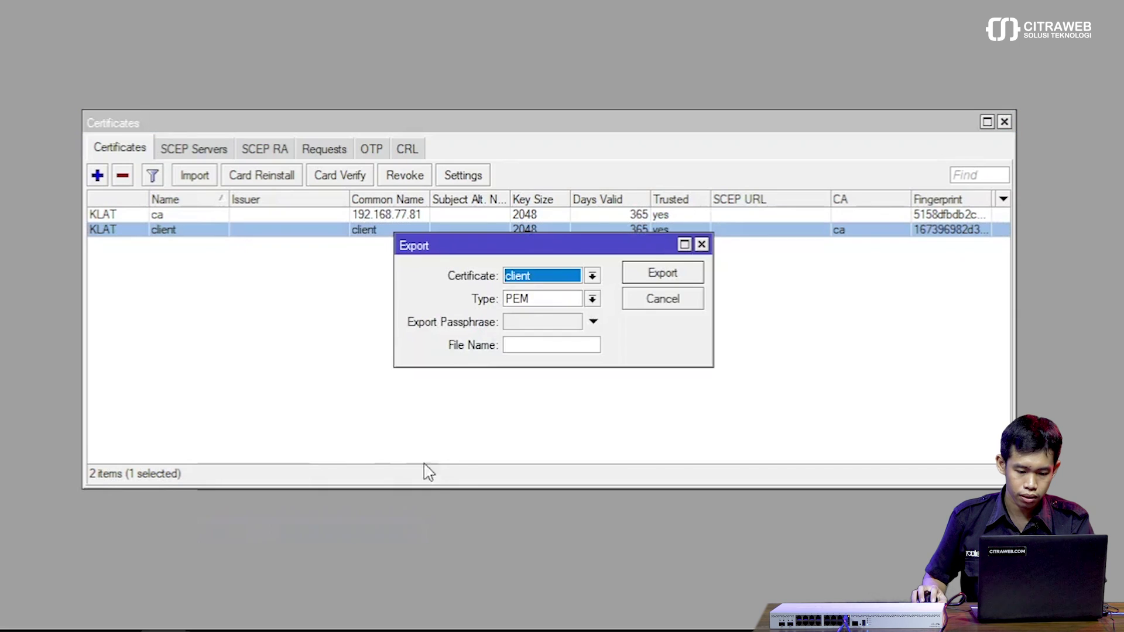
left_click(509, 325)
type("11111111")
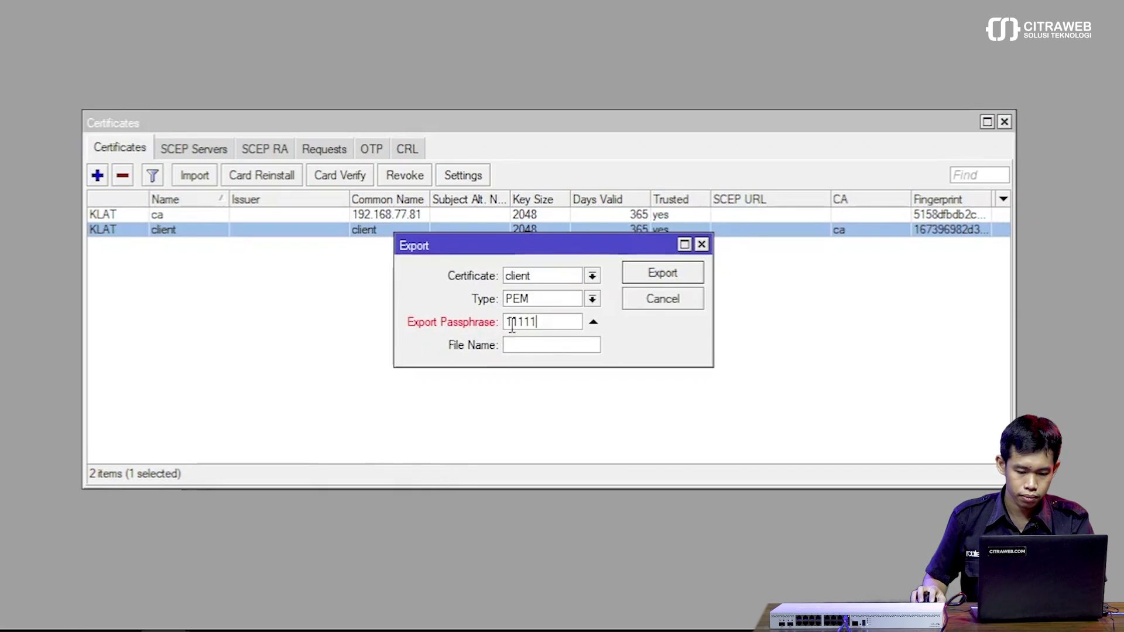
left_click(556, 341)
type("client")
key("Return")
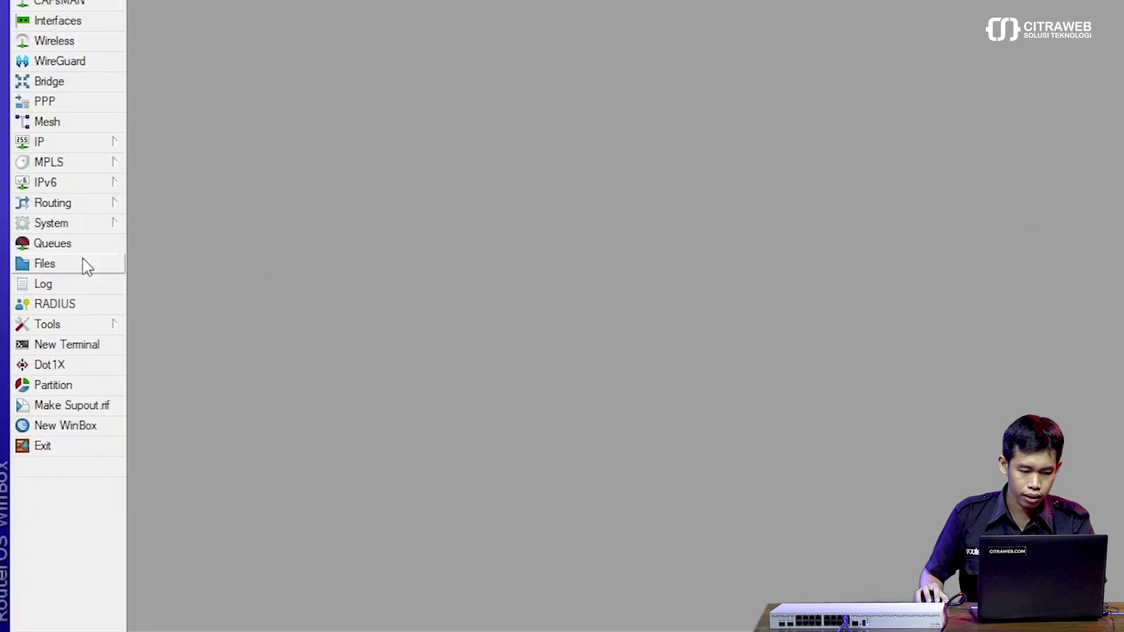
Copy ca.crt, ca.key, client.crt and client.key from the router's Files into Desktop\openvpn.
left_click(83, 265)
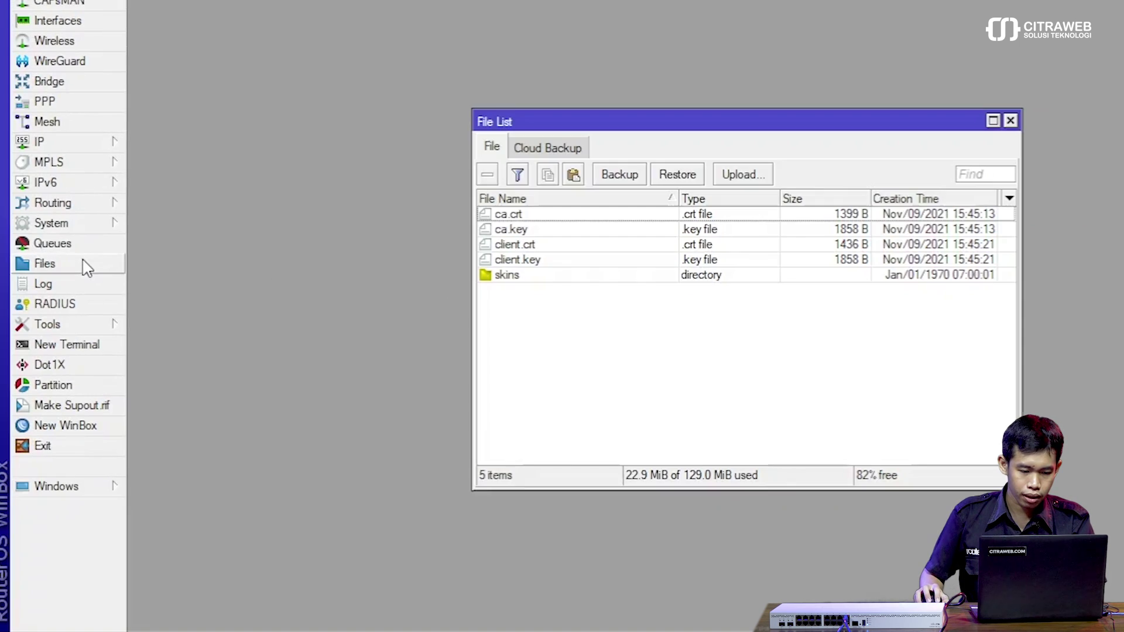
left_click(564, 214)
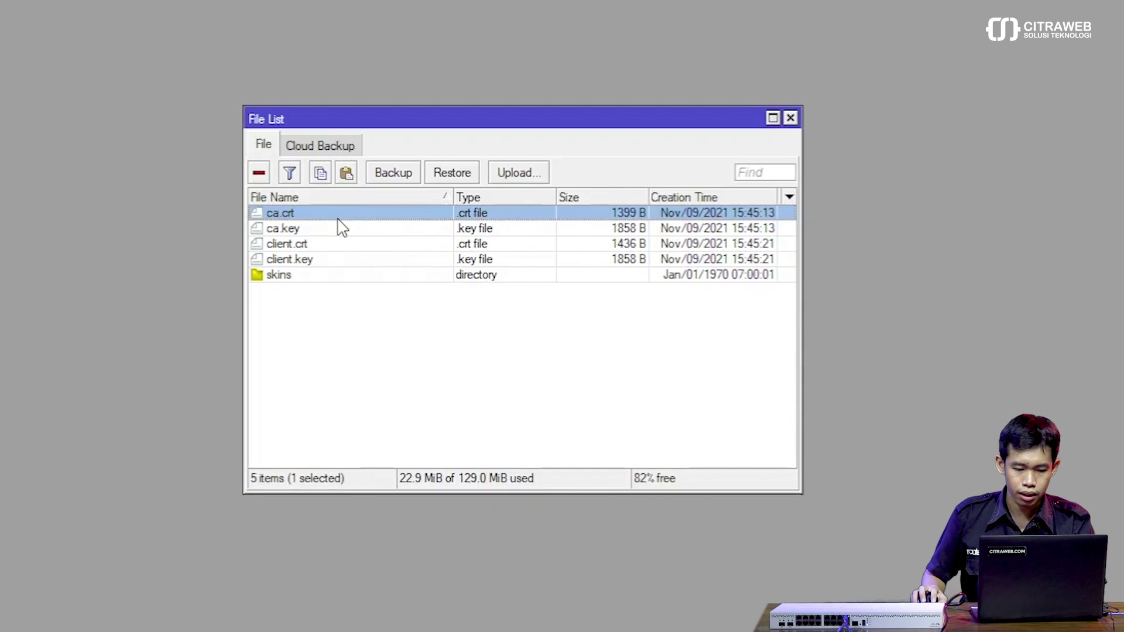
left_click(325, 261, "shift")
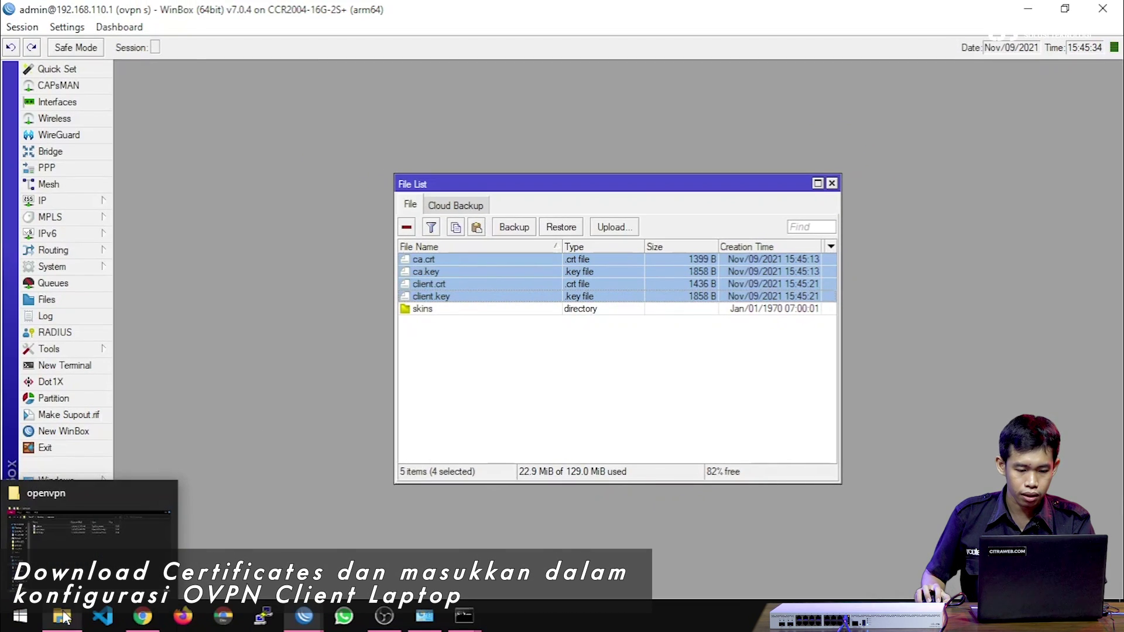
left_click(63, 616)
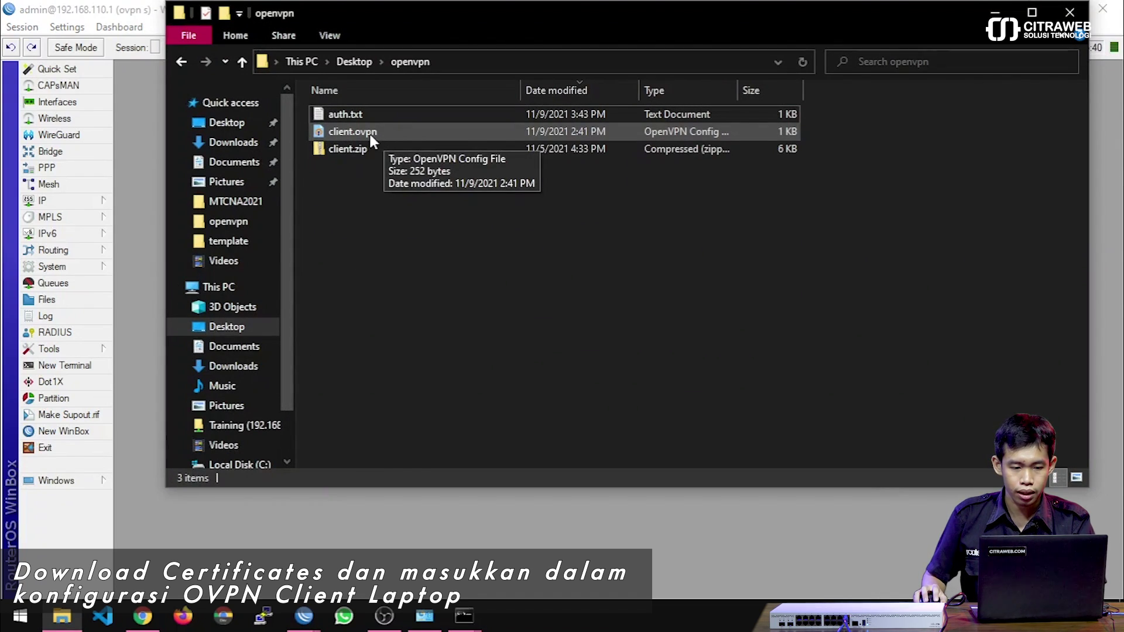
left_click_drag(462, 16, 451, 125)
key("alt+Tab")
left_click_drag(522, 275, 450, 335)
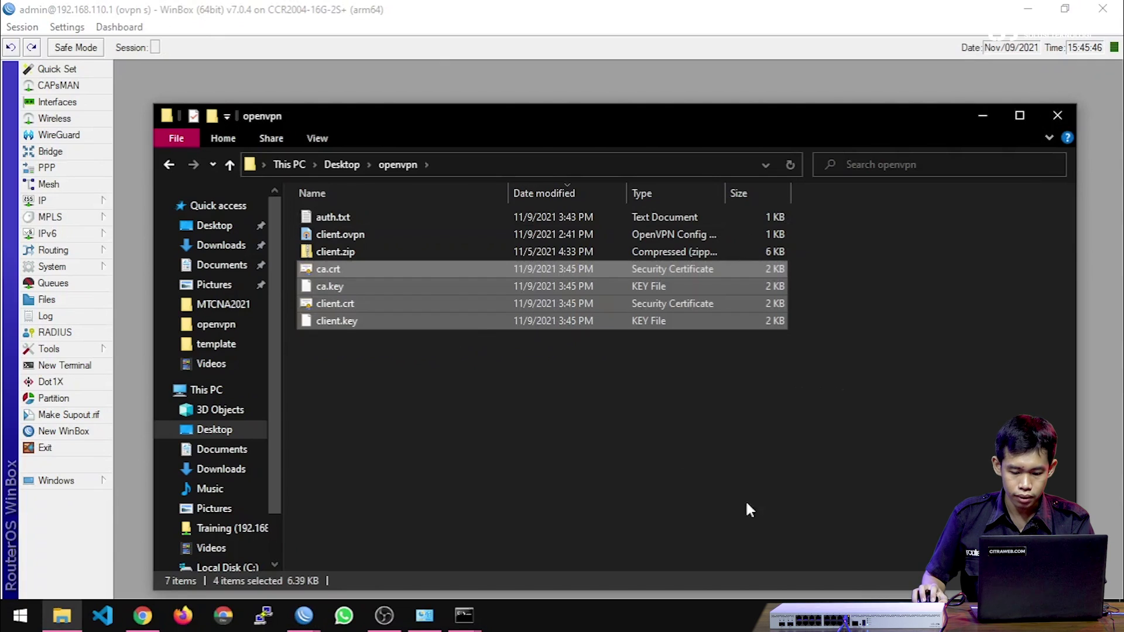
left_click(919, 616)
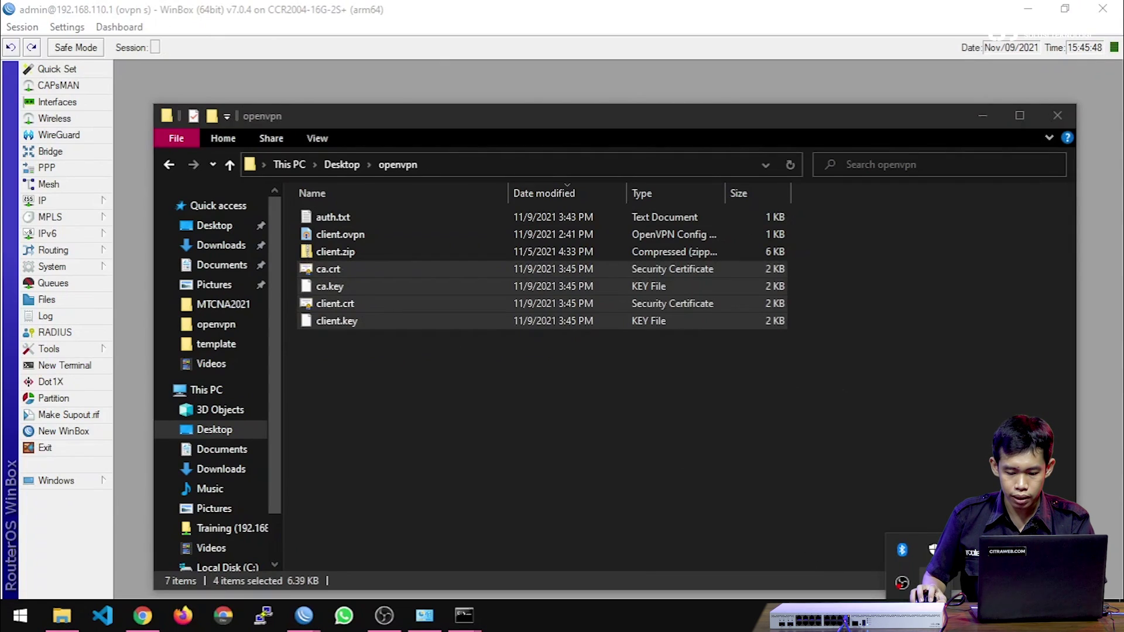
Review client.ovpn's remote 192.168.77.81 1194 and ca/cert/key lines, then show WinBox's PPP interfaces.
right_click(901, 582)
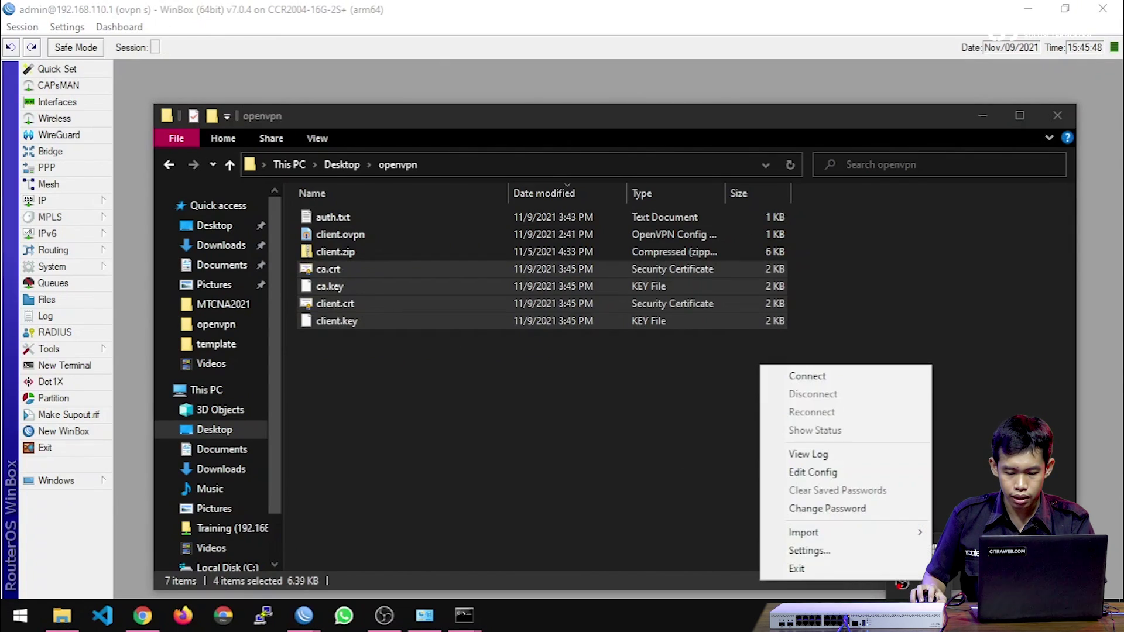
left_click(853, 473)
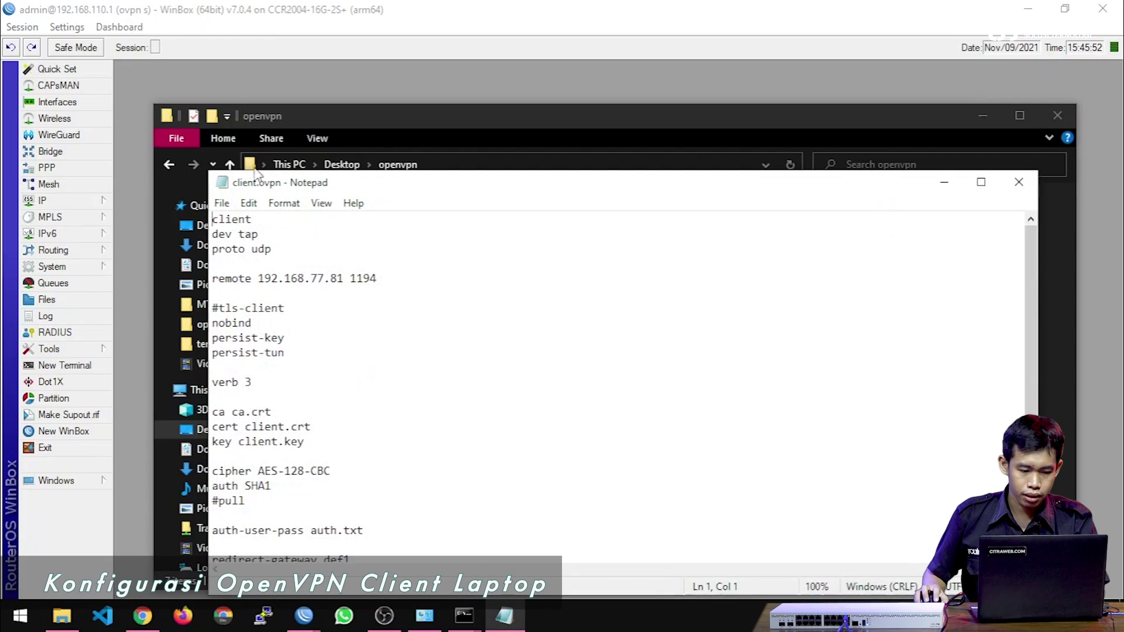
left_click_drag(424, 186, 414, 129)
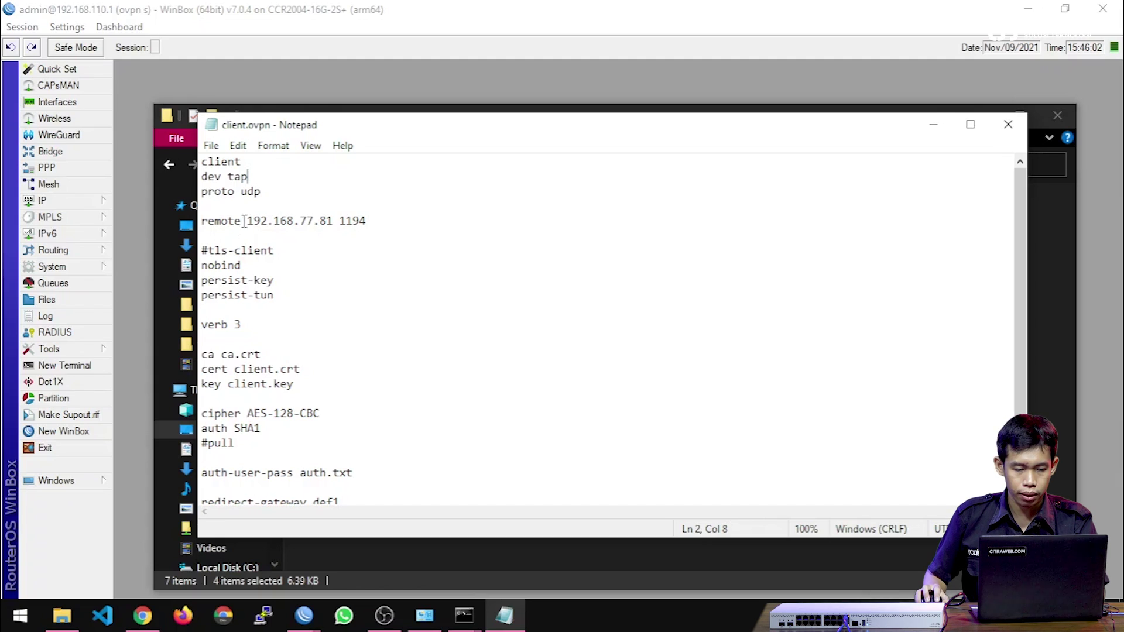
left_click_drag(247, 221, 327, 223)
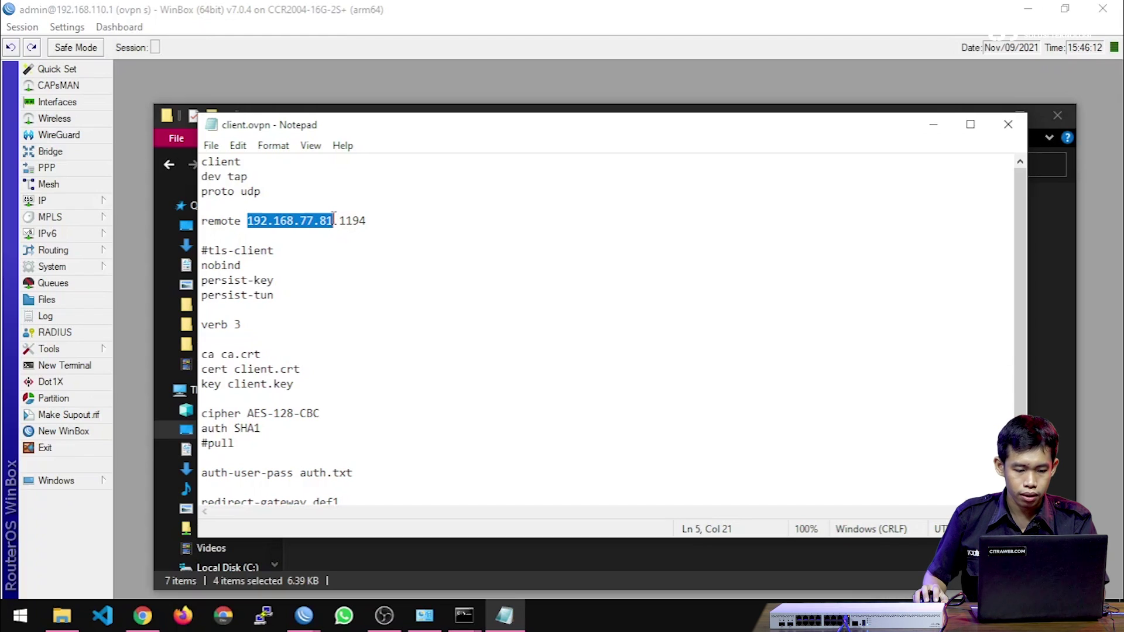
scroll(333, 217, "down", 1)
left_click_drag(294, 369, 207, 340)
left_click(346, 342)
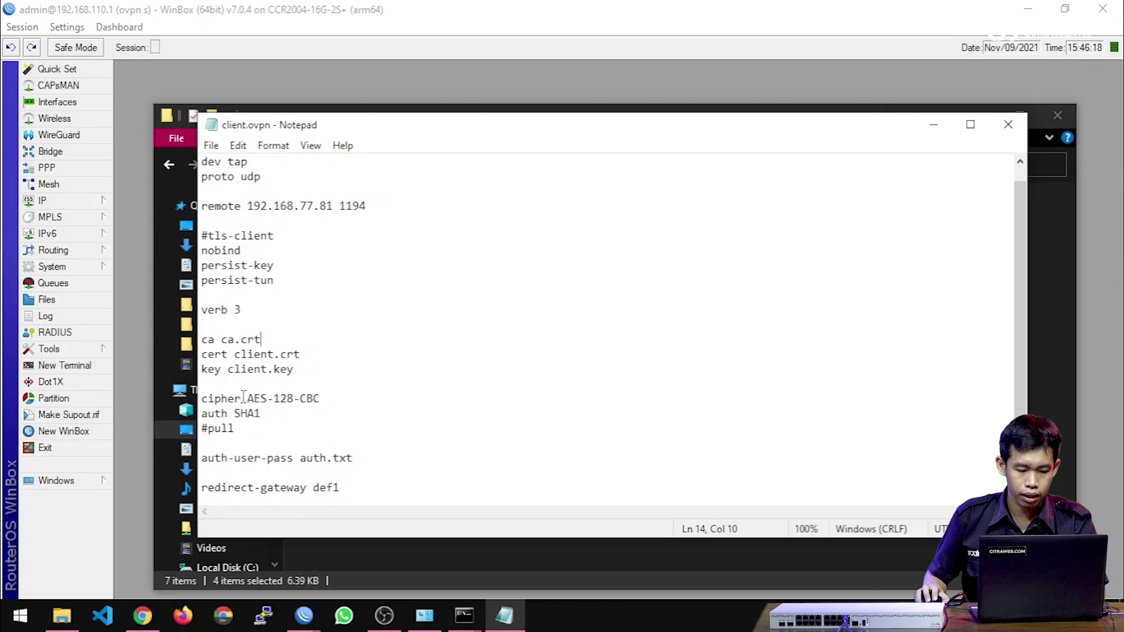
left_click(70, 165)
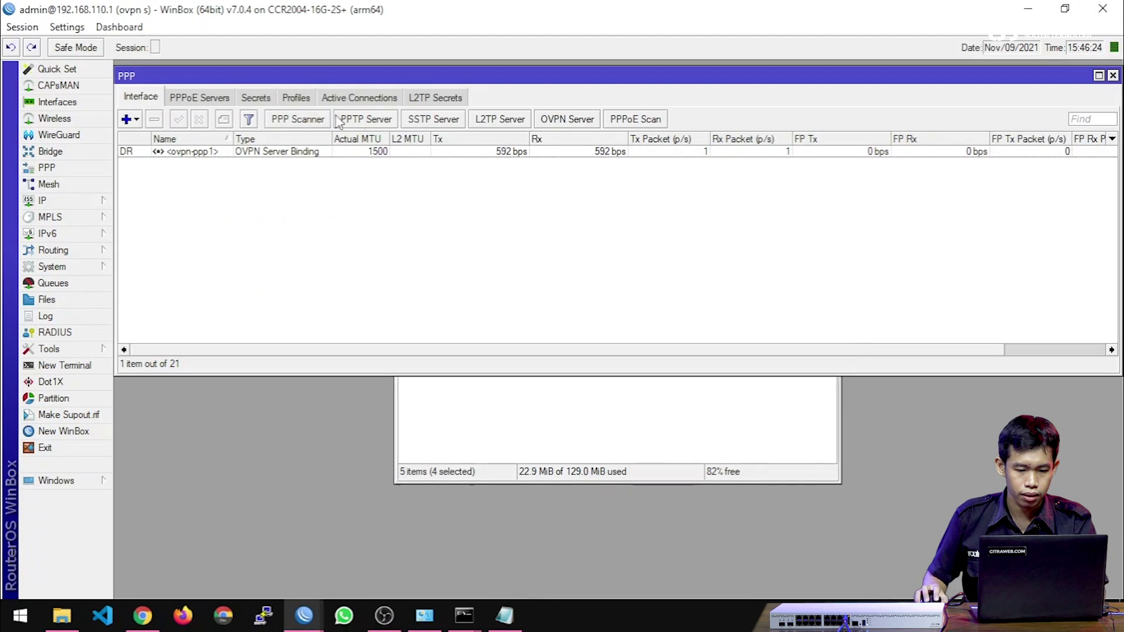
Compare the OVPN Server's aes 128 cipher and auth settings with client.ovpn.
left_click(539, 120)
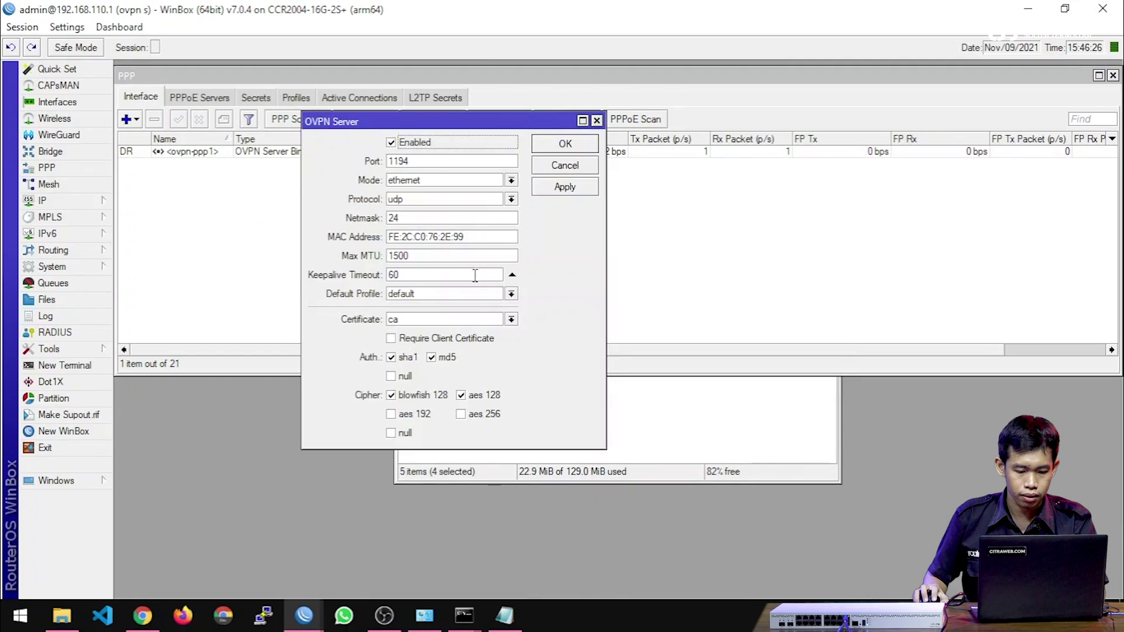
left_click(479, 395)
key("alt+Tab")
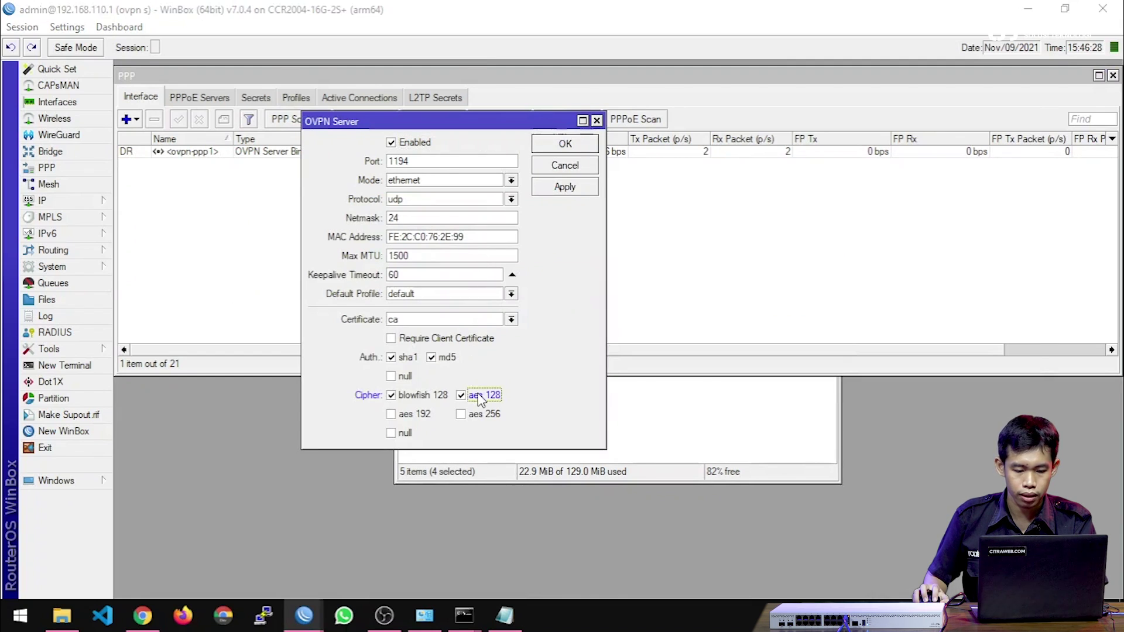
key("alt+Tab")
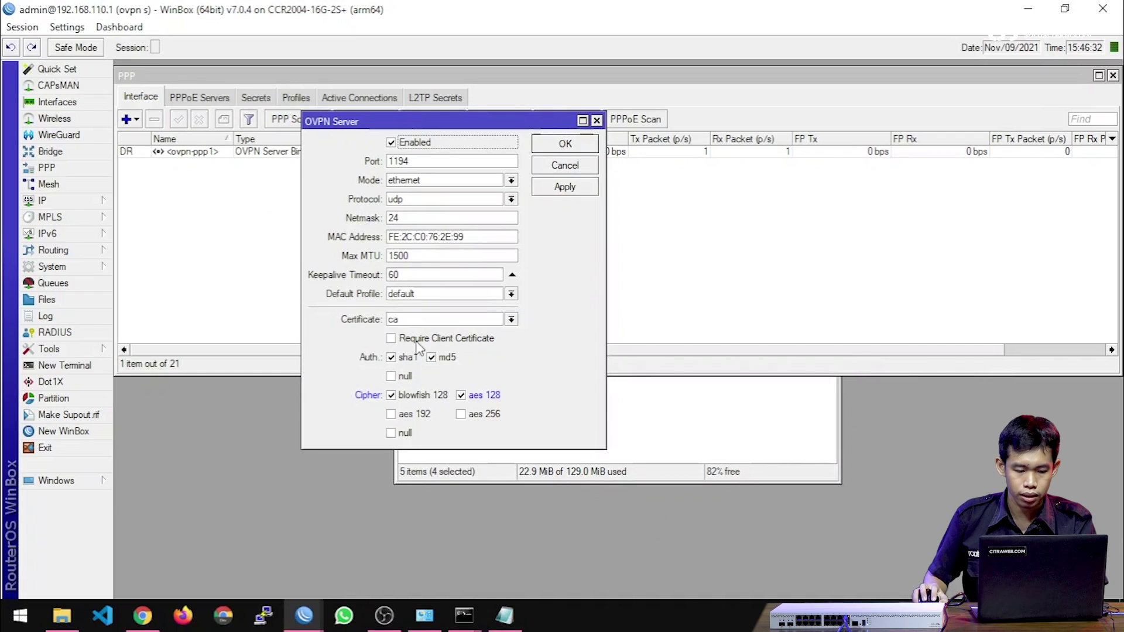
key("alt+Tab")
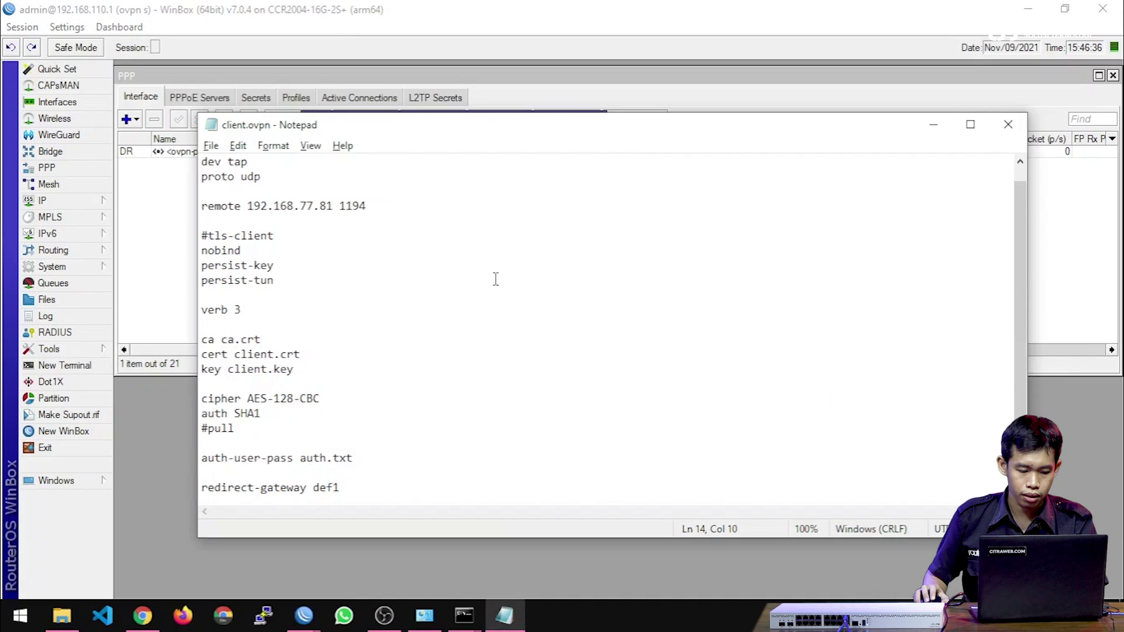
left_click_drag(208, 459, 371, 463)
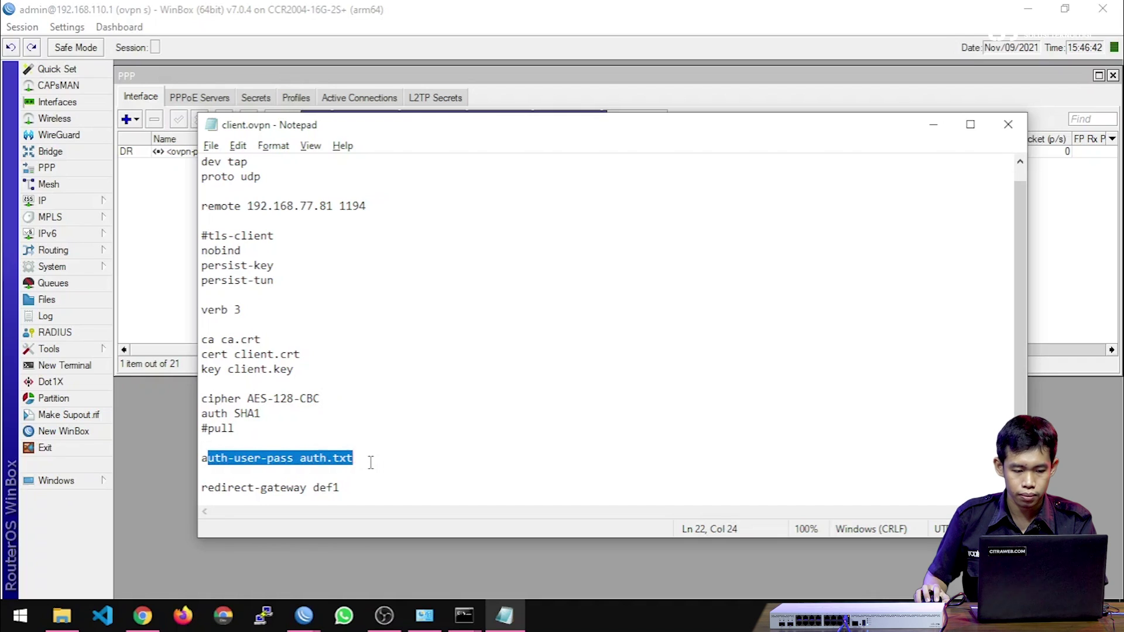
Close the client.ovpn file and show the PPP Secrets list with ppp1.
scroll(446, 347, "up", 1)
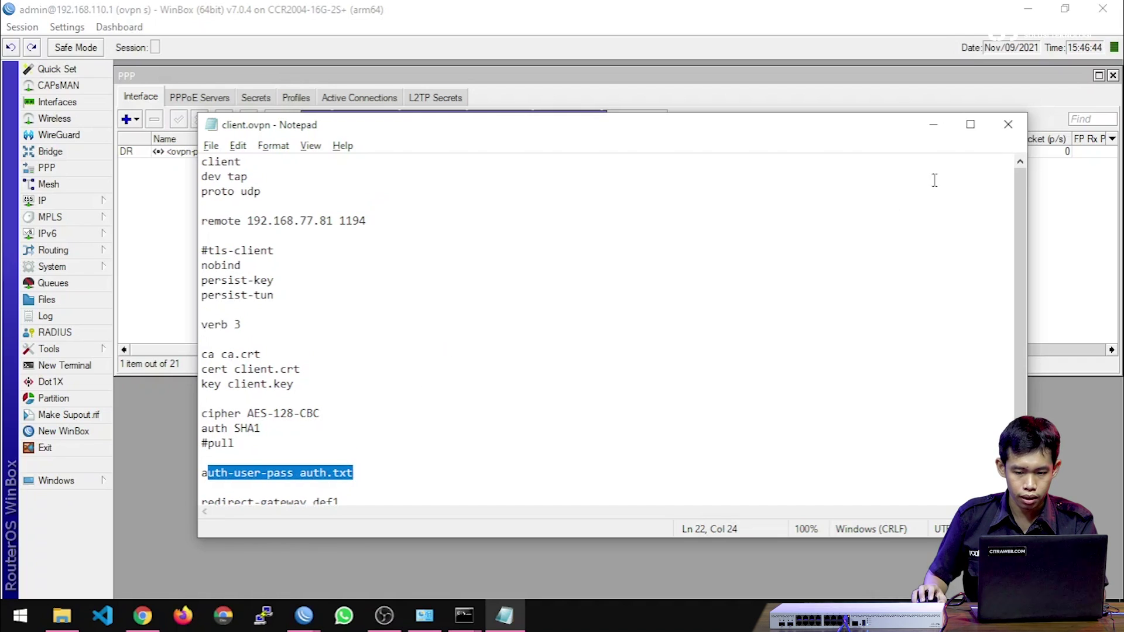
left_click(1008, 124)
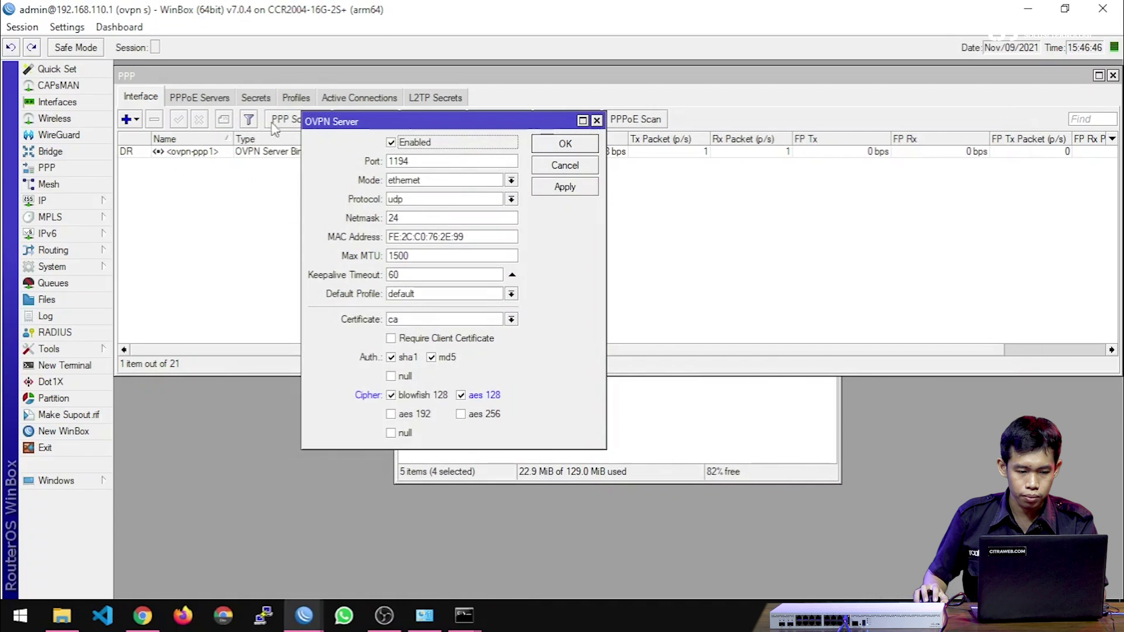
left_click(256, 100)
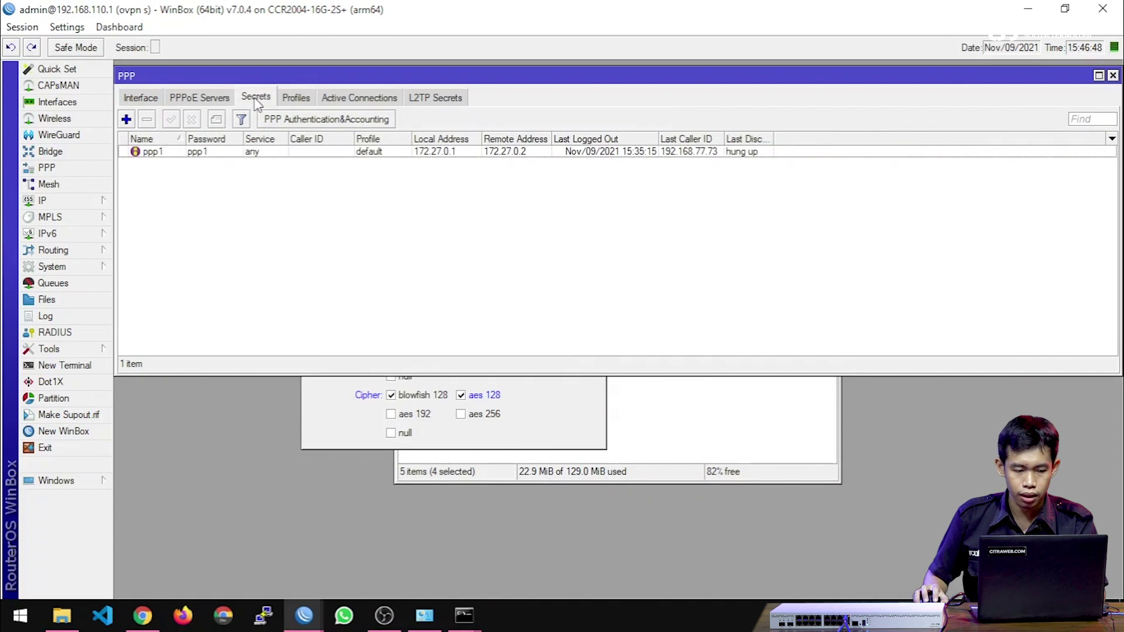
Add PPP secret ppp2 with its password, local address 172.27.0.1 and remote address 172.27.0.3.
left_click(125, 120)
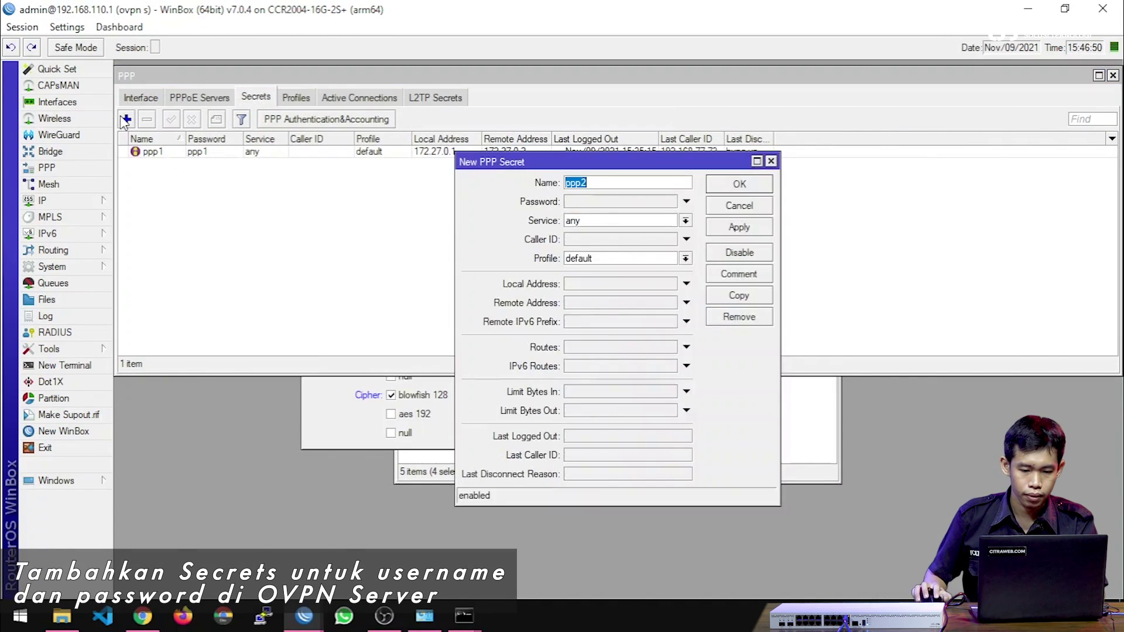
key("Tab")
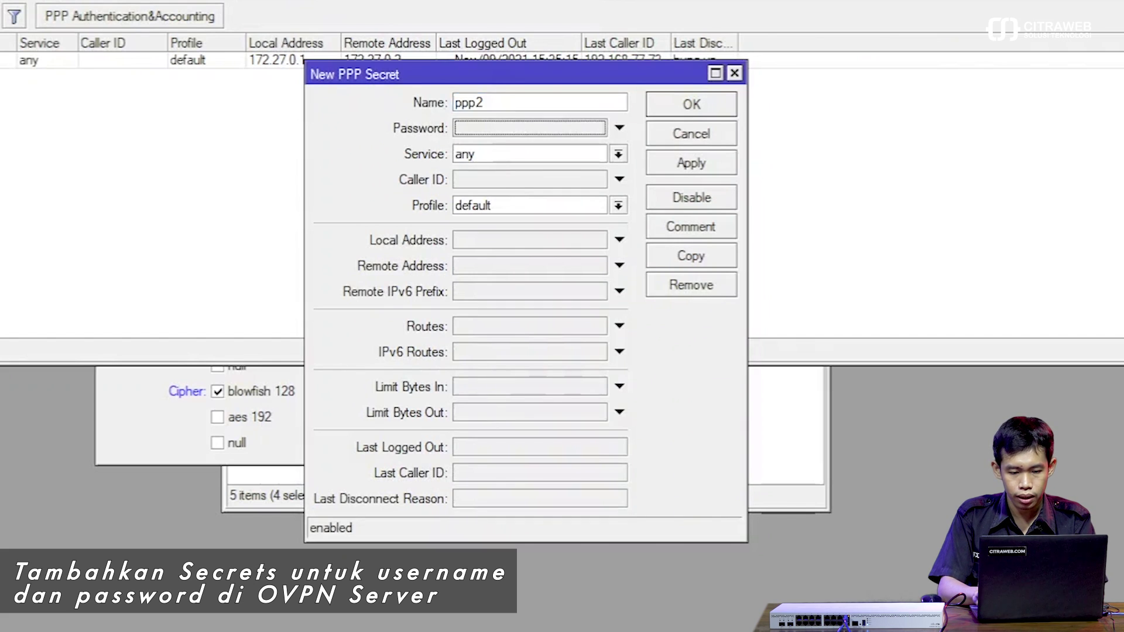
type("ppp2")
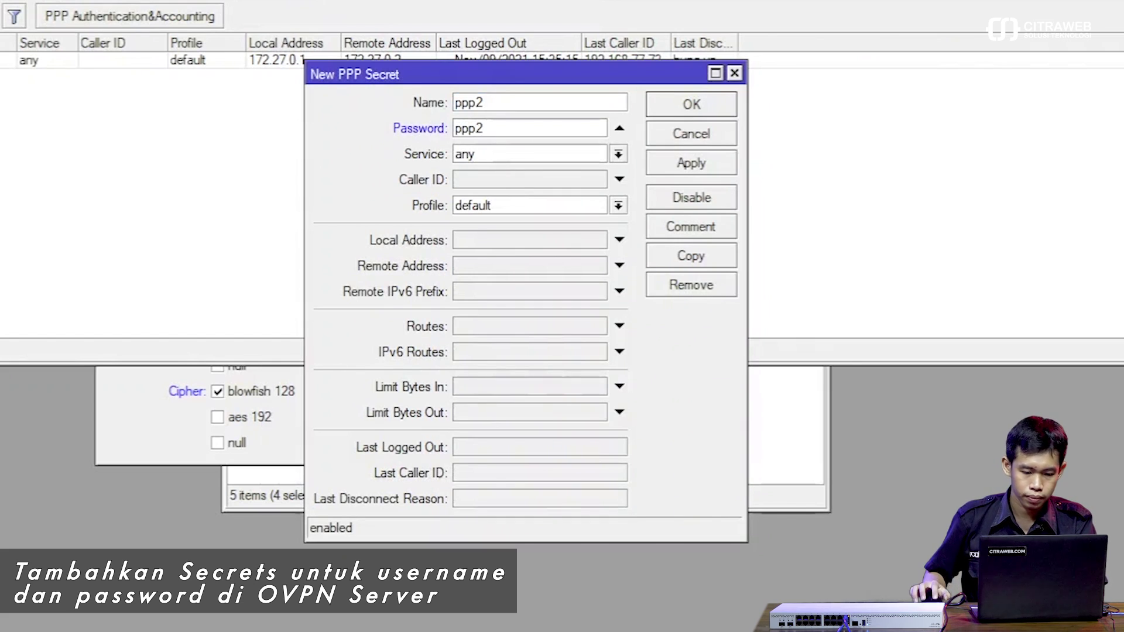
left_click(501, 240)
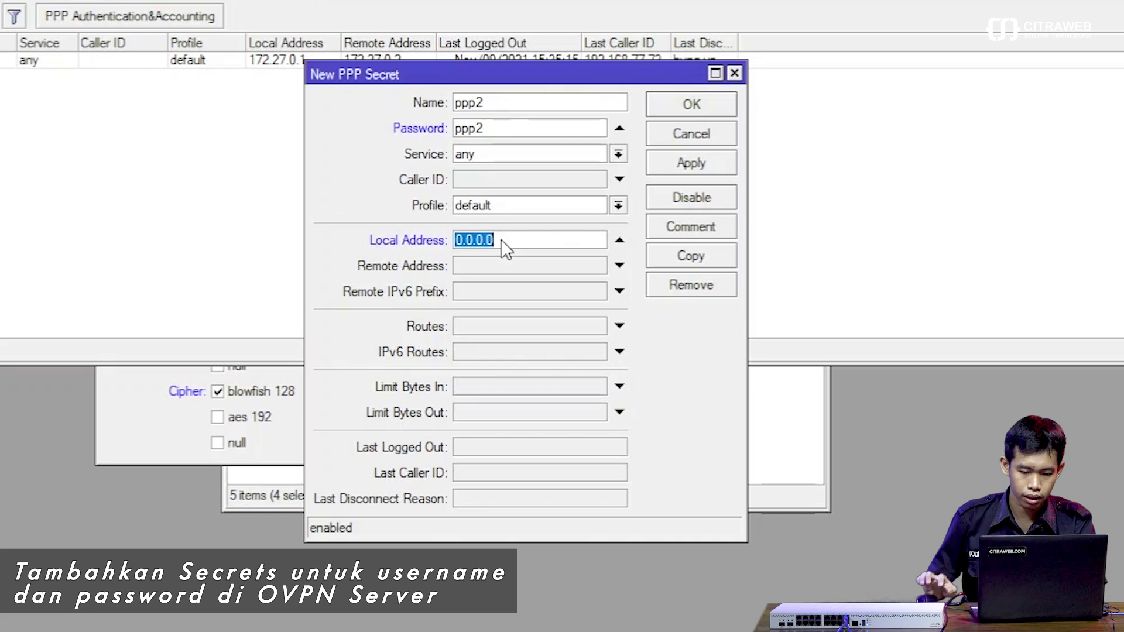
type("17")
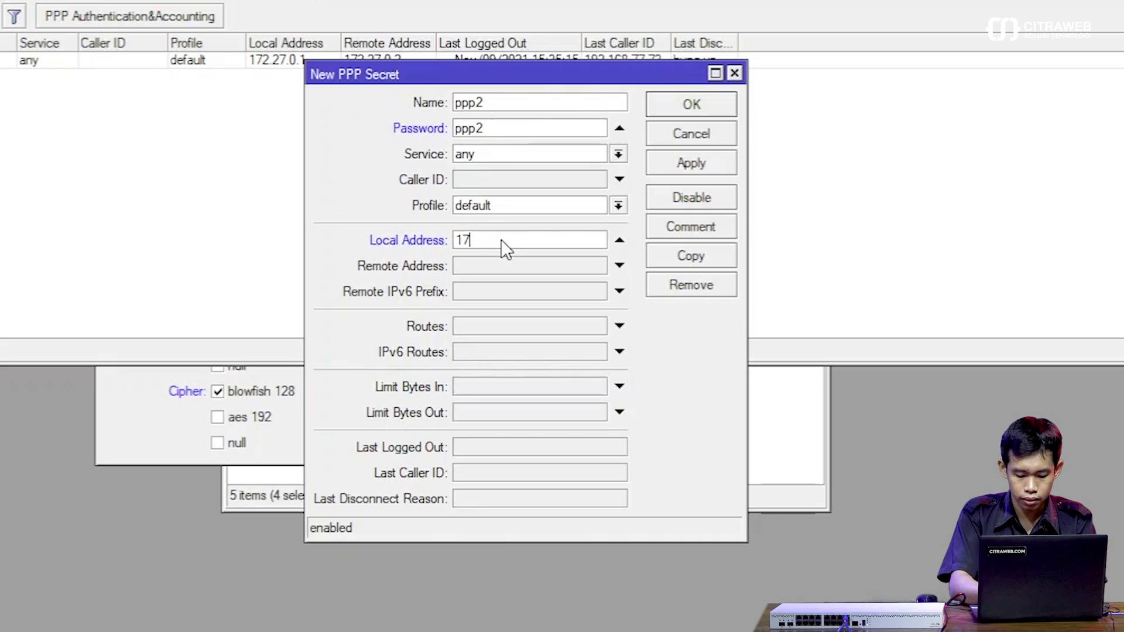
type("2.27.0.1")
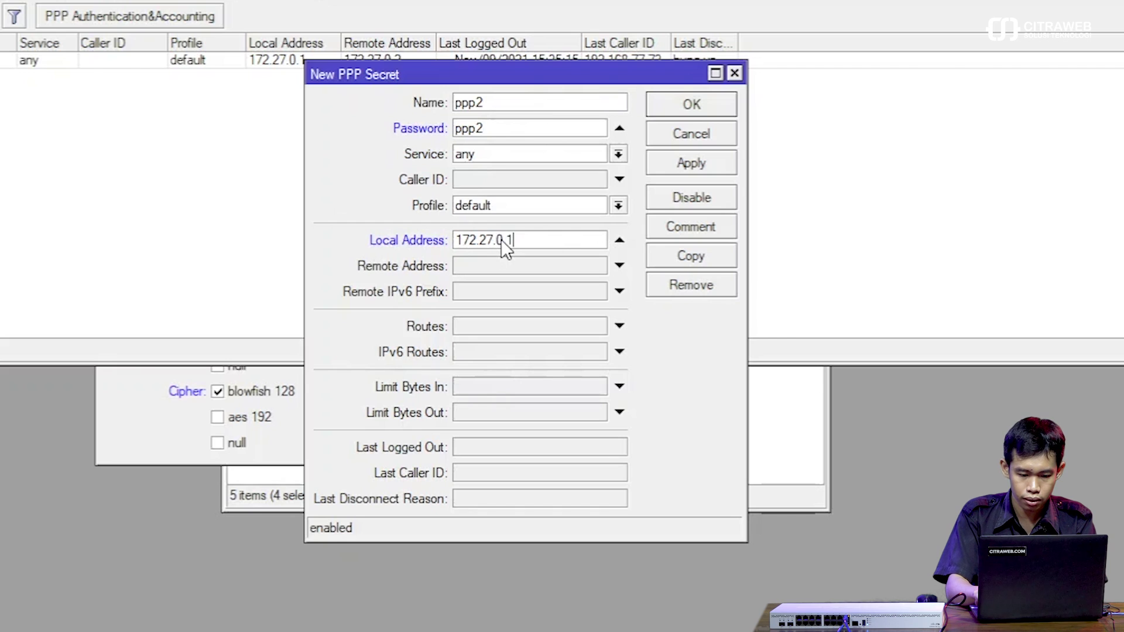
key("Tab")
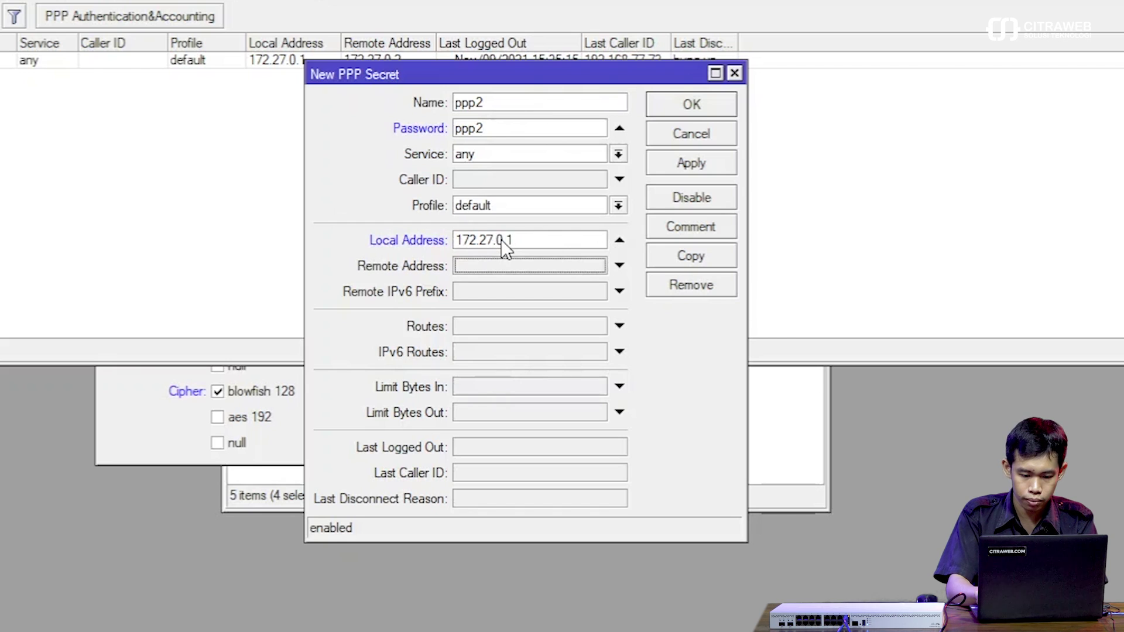
type("172.27.0.3")
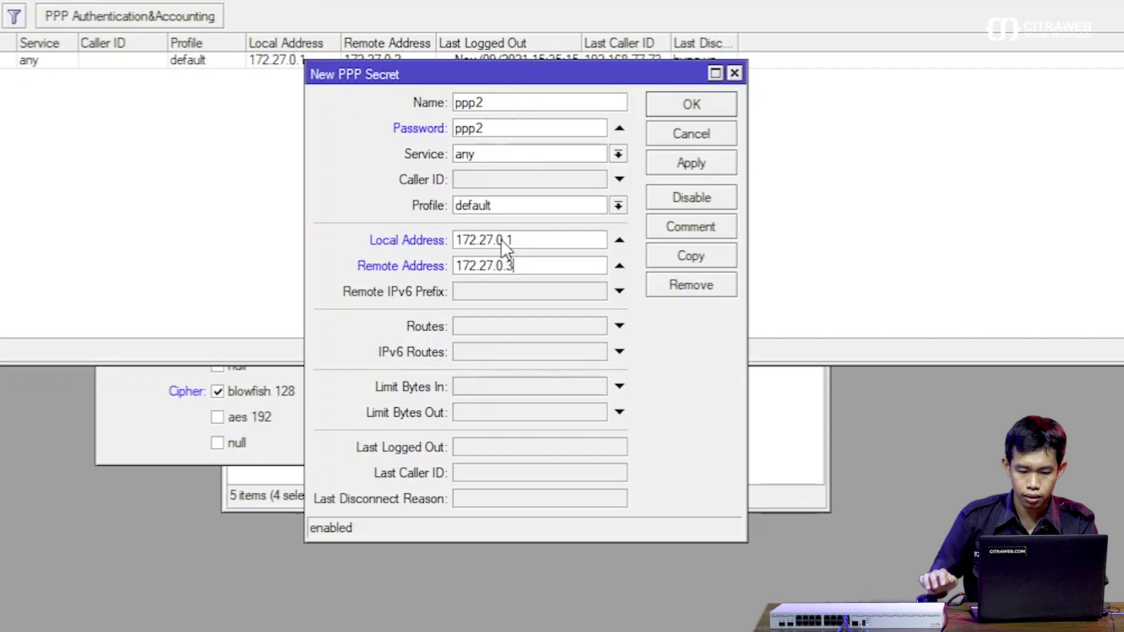
left_click(693, 104)
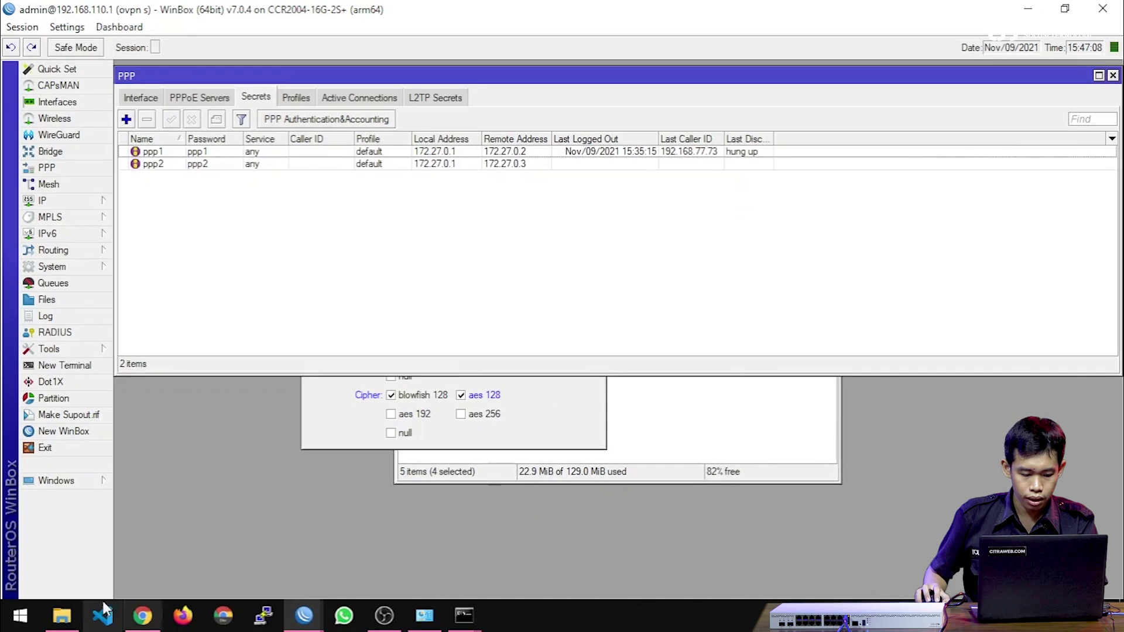
Replace auth.txt's login with the ppp2 username and password, save it, and close the windows.
left_click(61, 614)
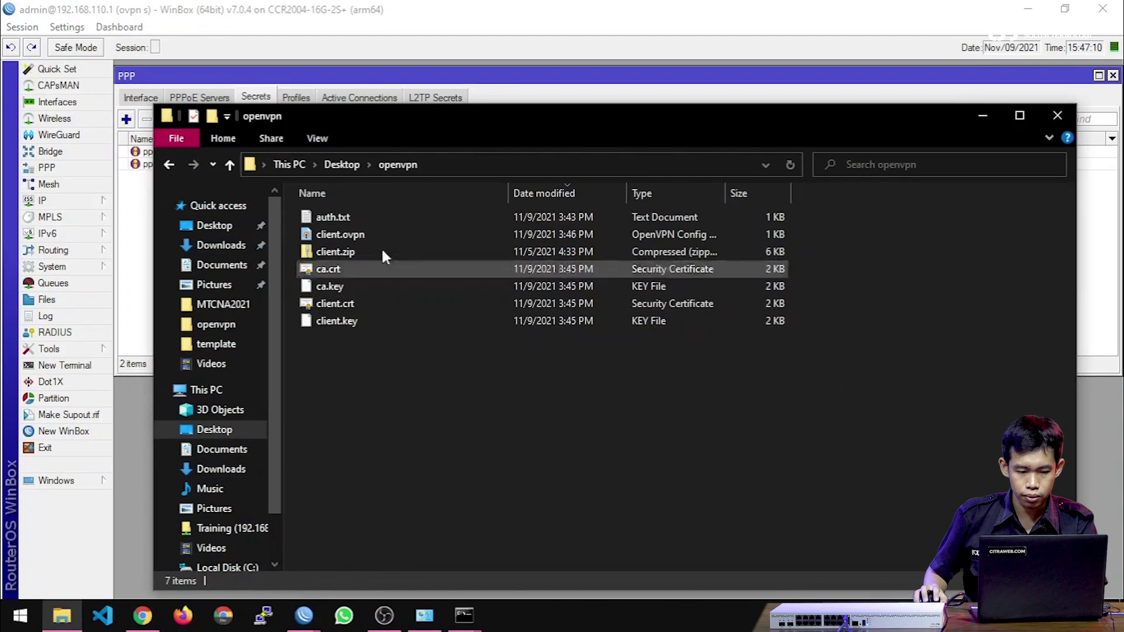
double_click(385, 215)
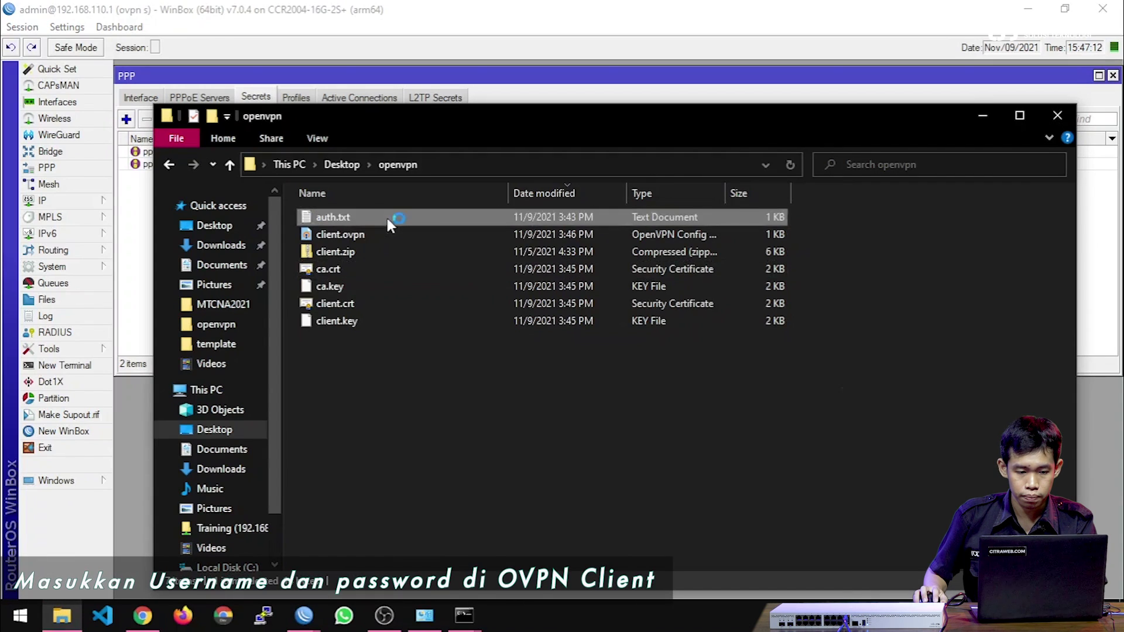
key("ctrl+a")
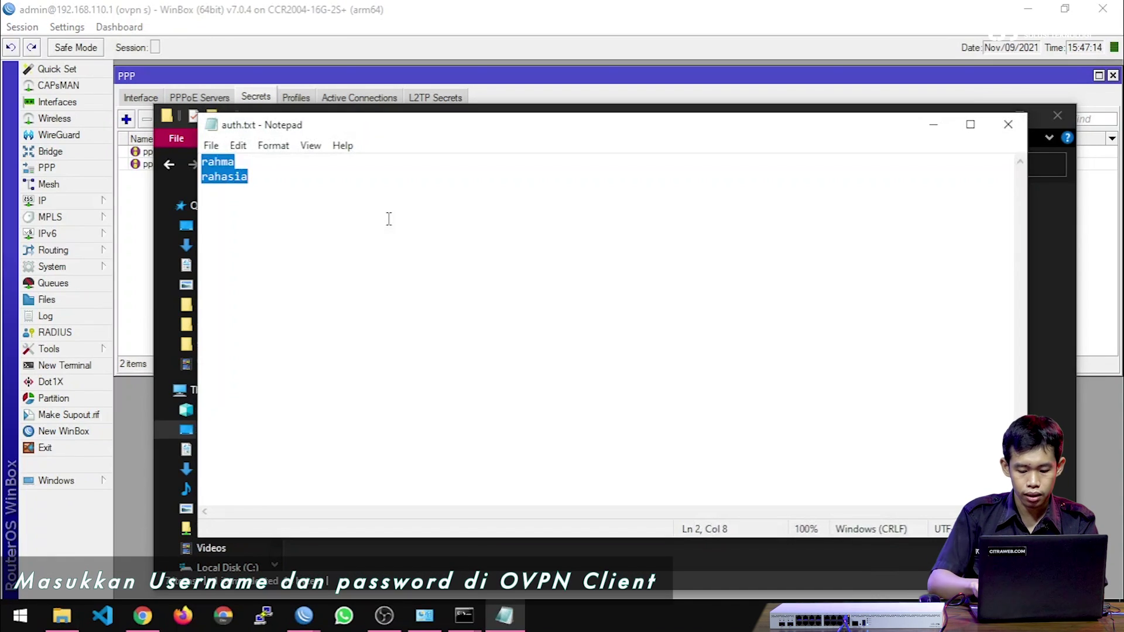
type("ppp2")
key("Tab")
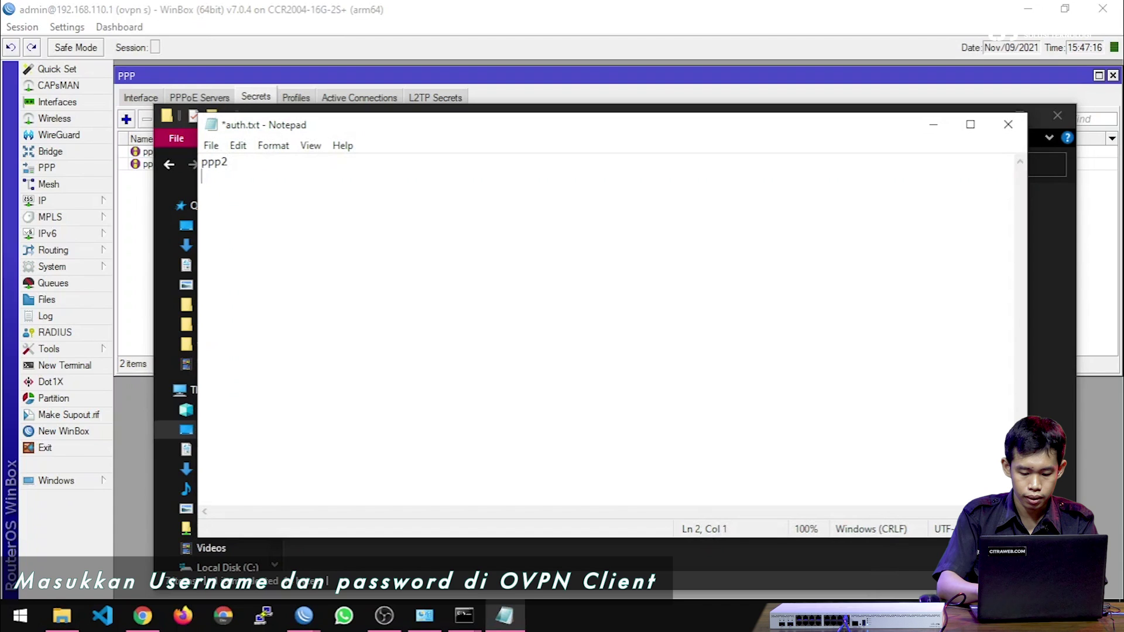
type("ppp2")
key("ctrl+s")
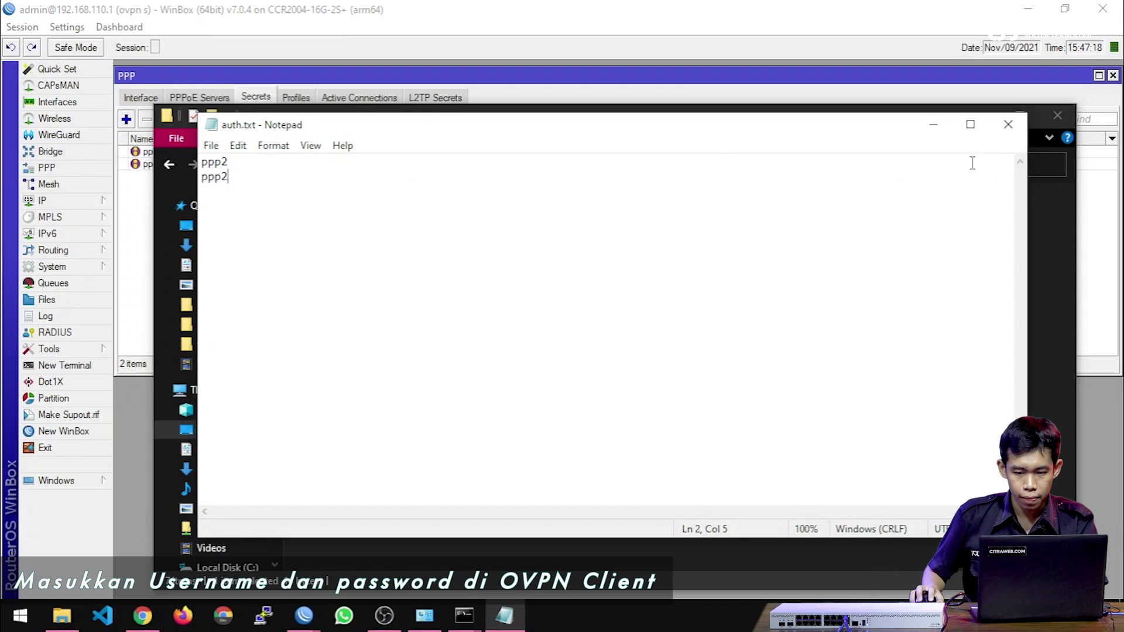
left_click(1007, 125)
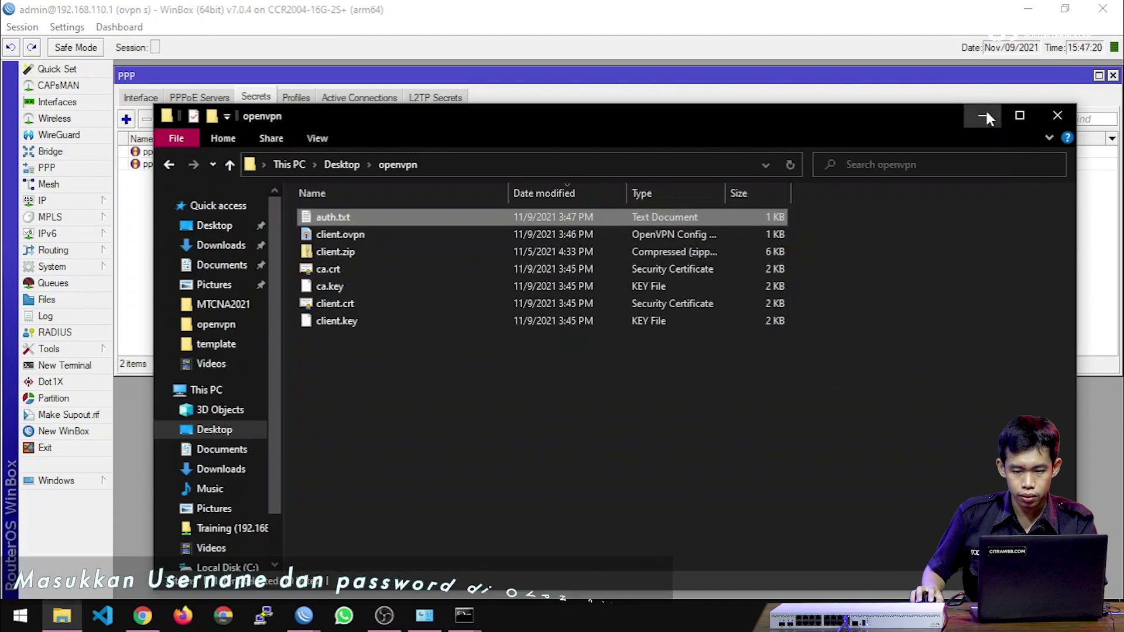
left_click(985, 117)
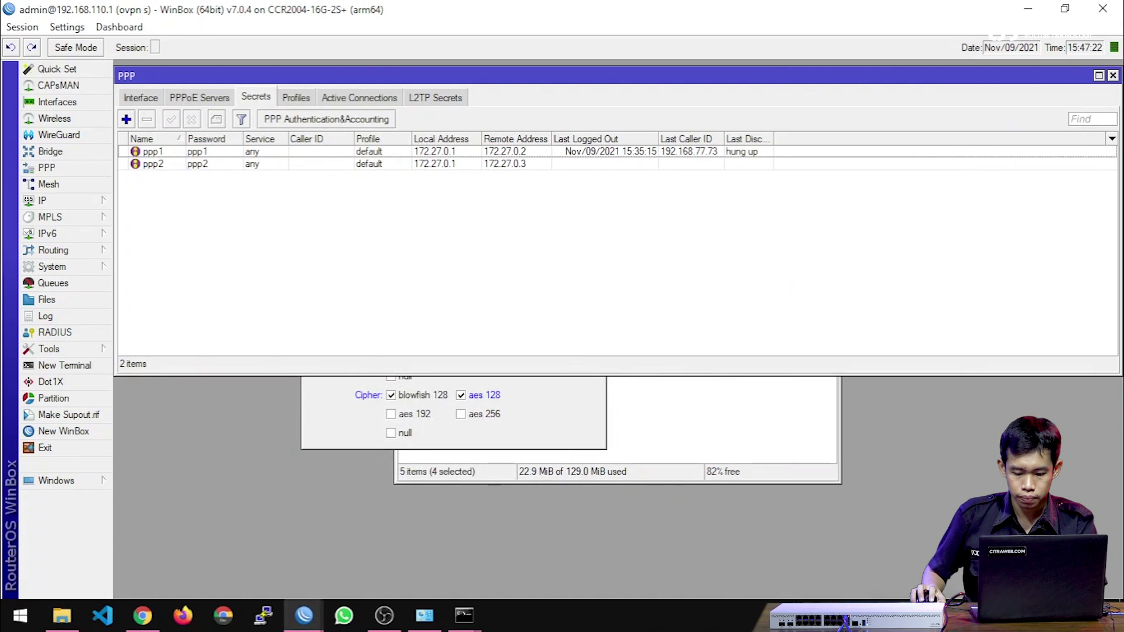
Connect the OpenVPN GUI client with the private key password and confirm it holds 172.27.0.3.
left_click(914, 615)
right_click(903, 583)
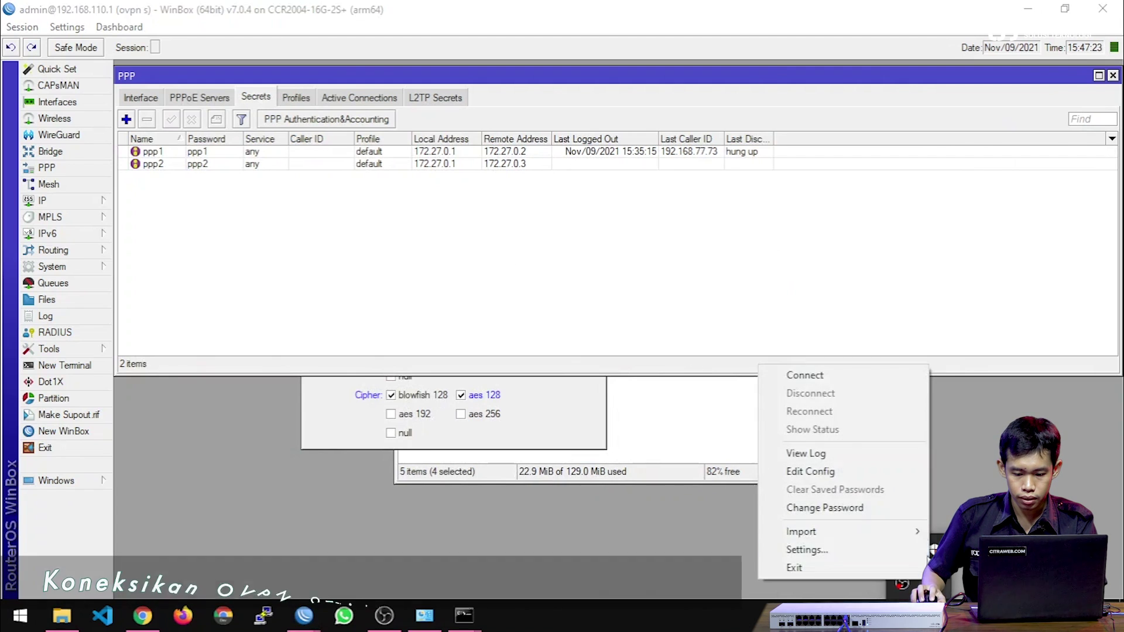
left_click(830, 371)
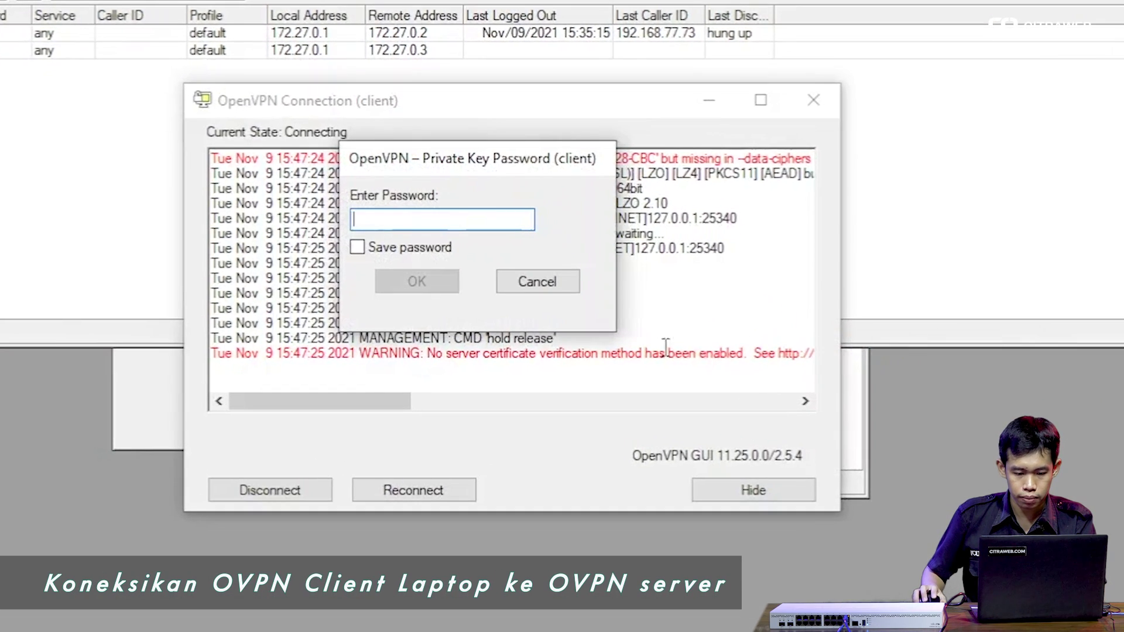
type("********")
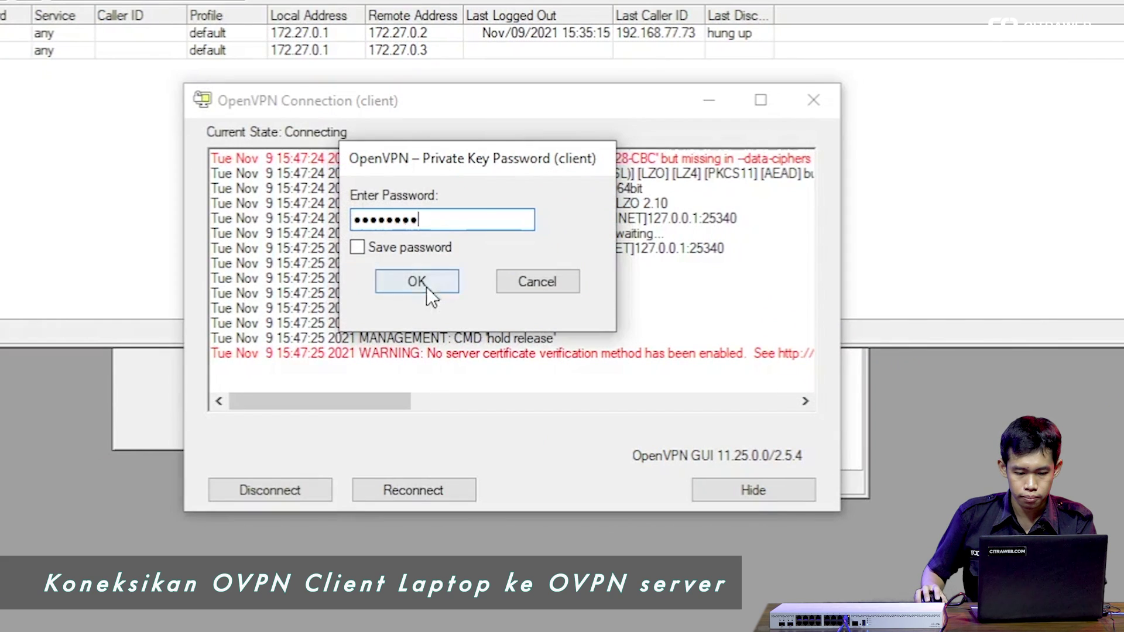
left_click(426, 287)
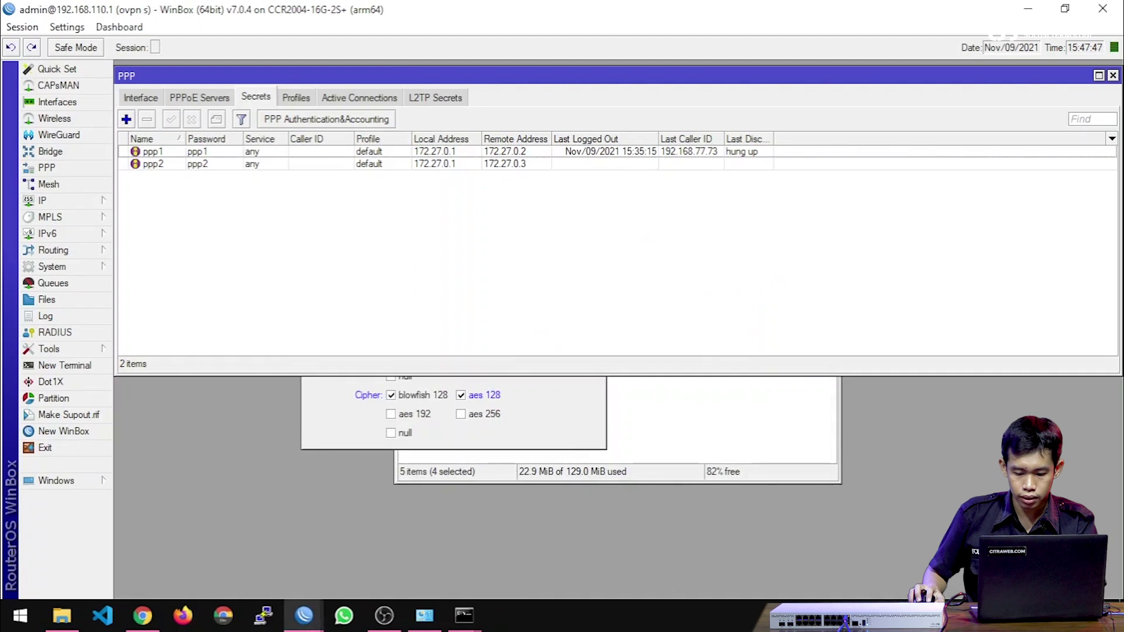
left_click(919, 615)
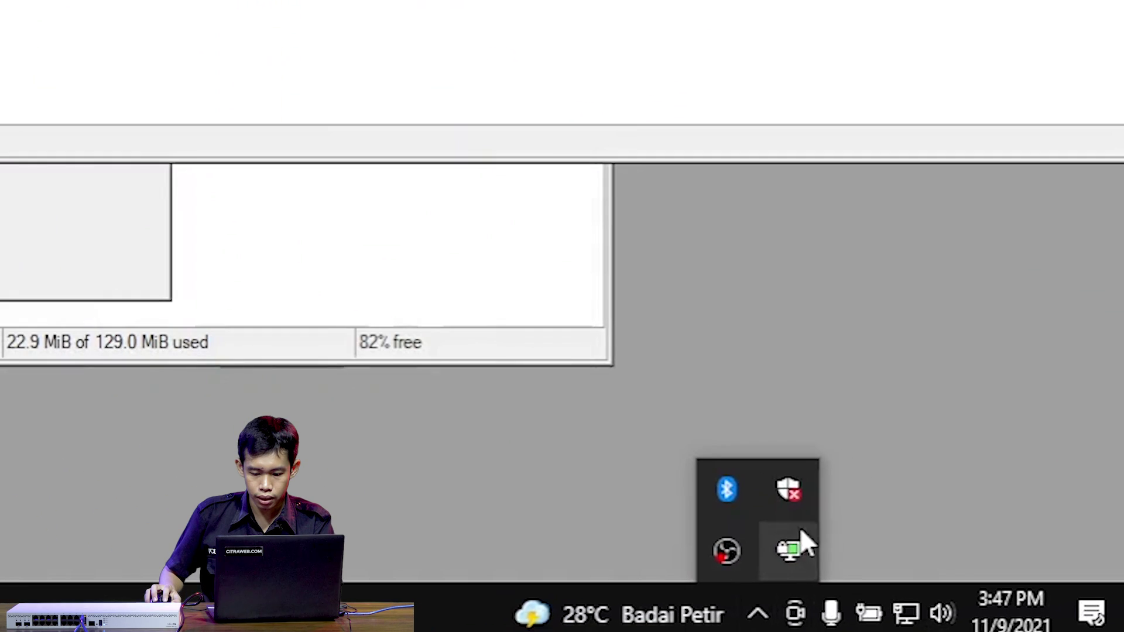
mouse_move(945, 578)
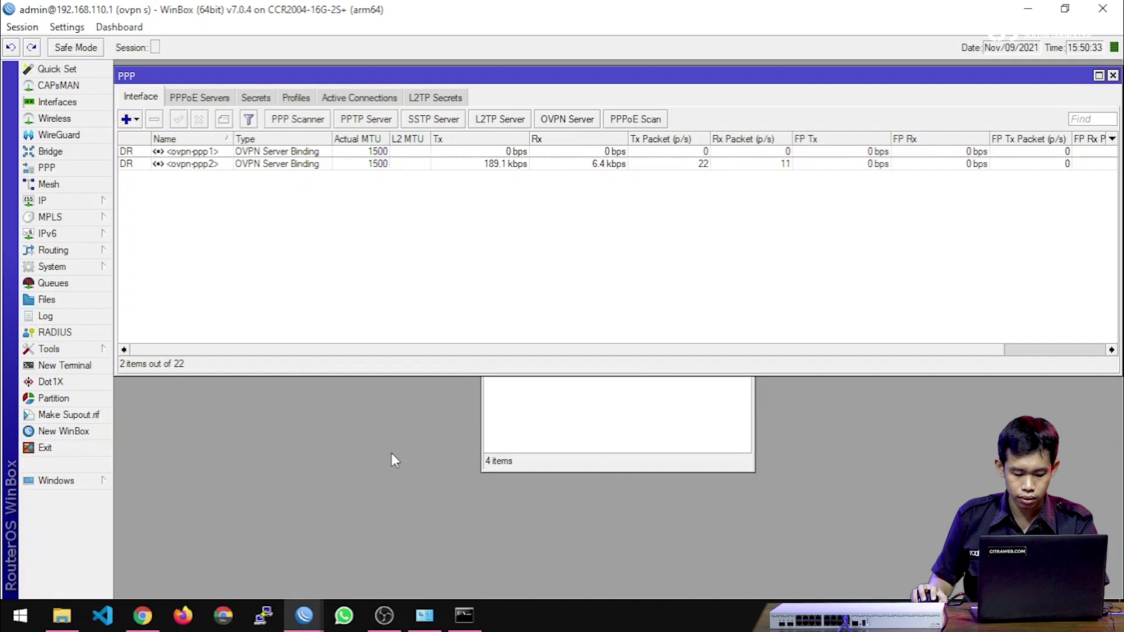
Ping 8.8.8.8 from Command Prompt to confirm replies through the tunnel, then show WinBox's Tools.
key("super+r")
key("Return")
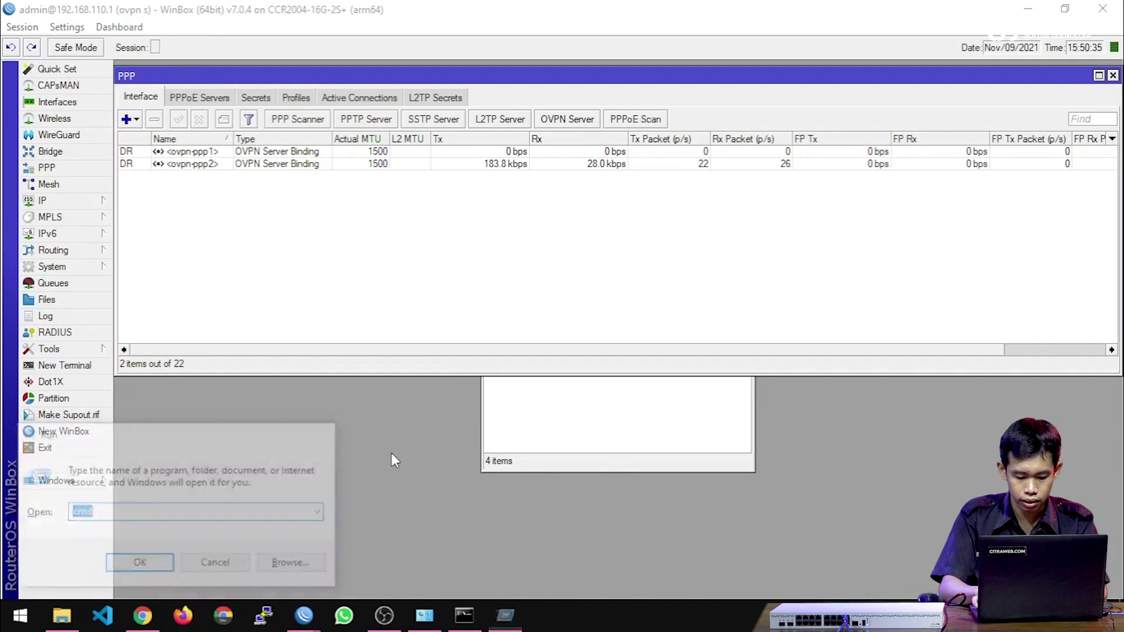
type("ping 8.8.8.8")
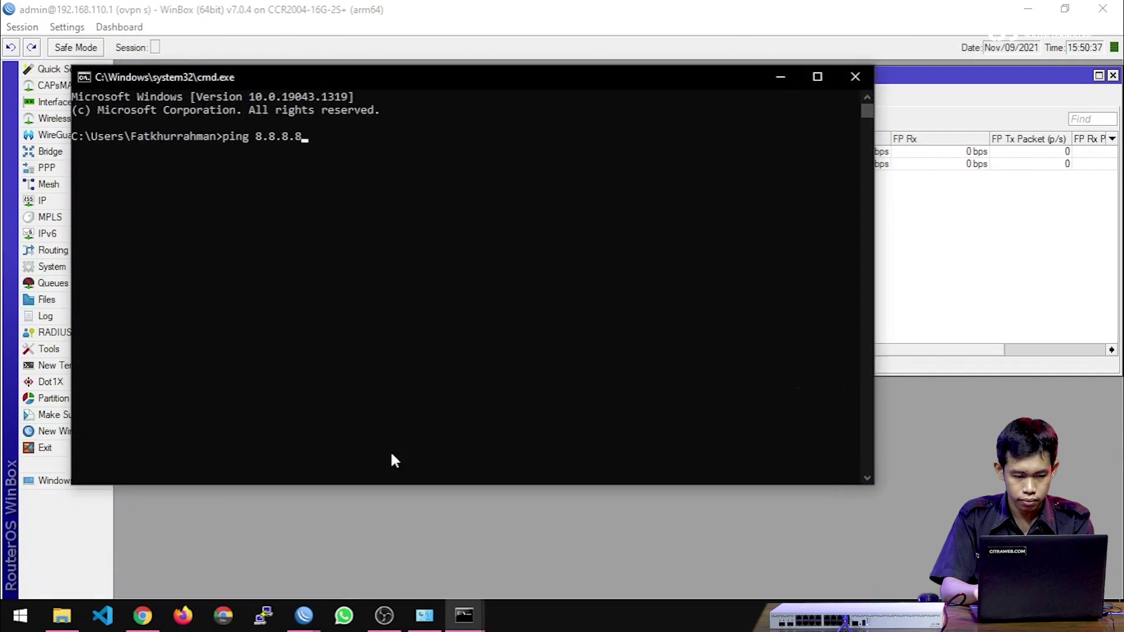
key("Return")
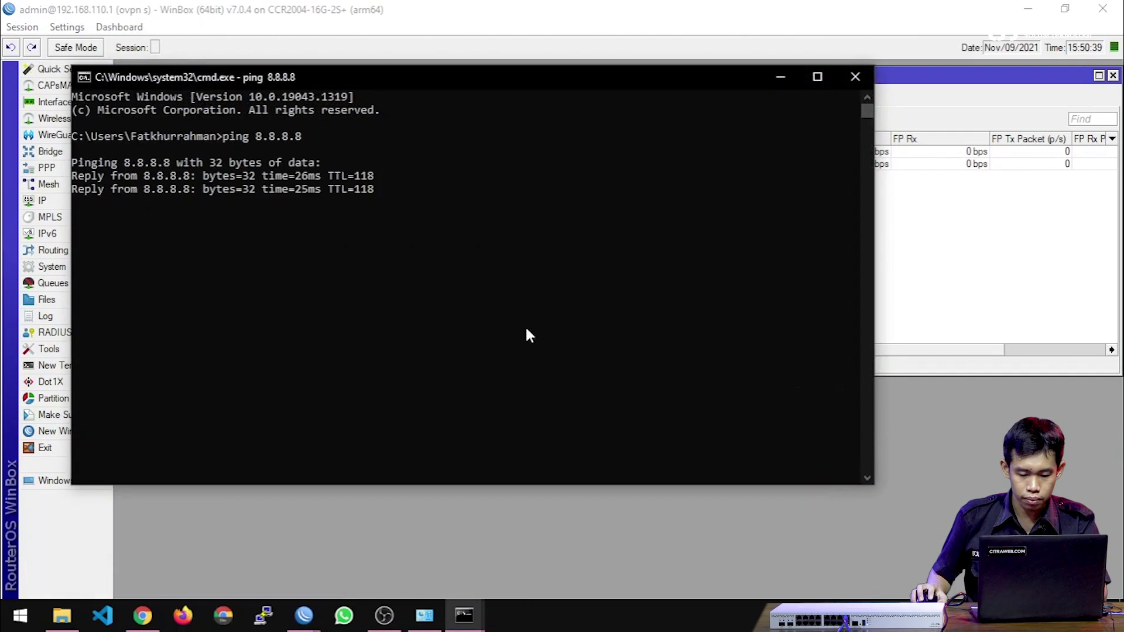
left_click(778, 76)
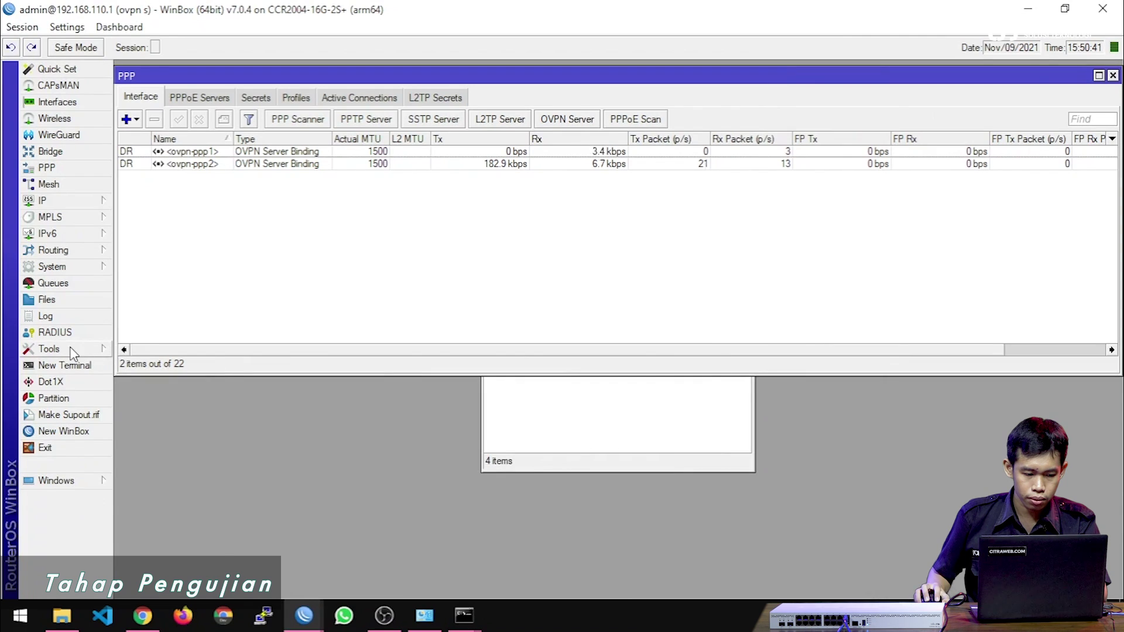
left_click(41, 349)
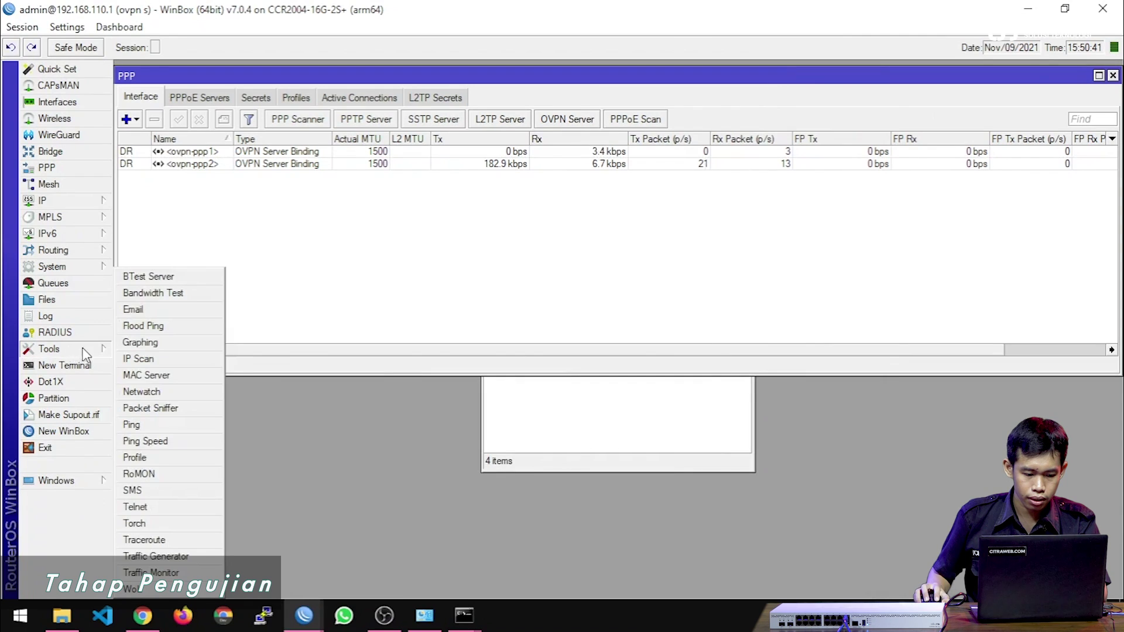
Run Torch on bridge1-wan during a fast.com test and select the udp 1194 OpenVPN flow.
left_click(175, 523)
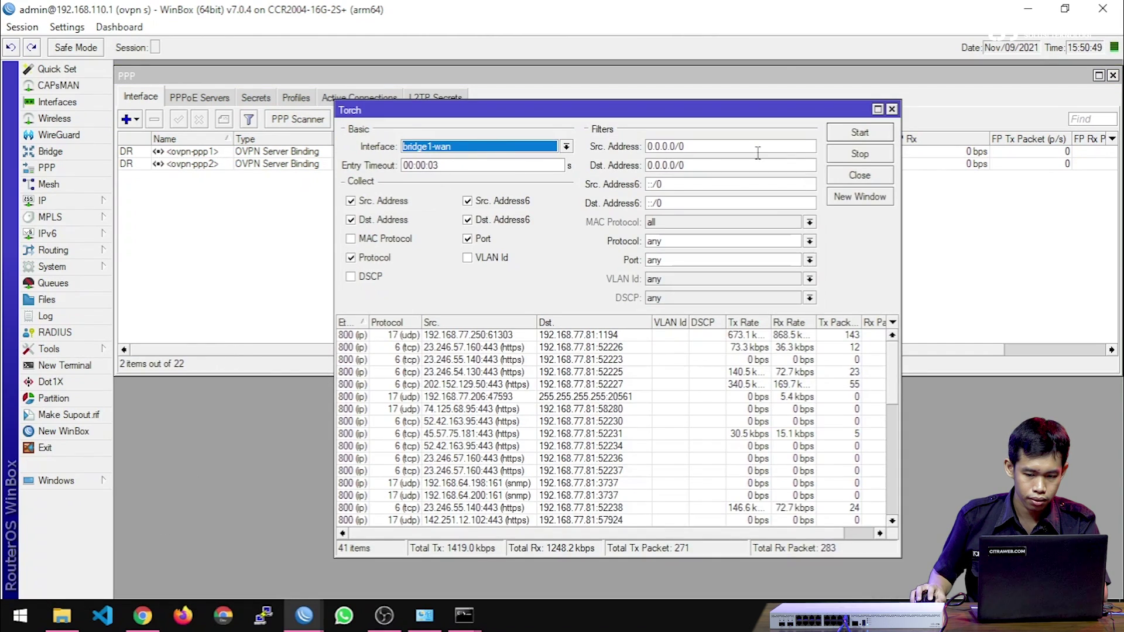
left_click(857, 136)
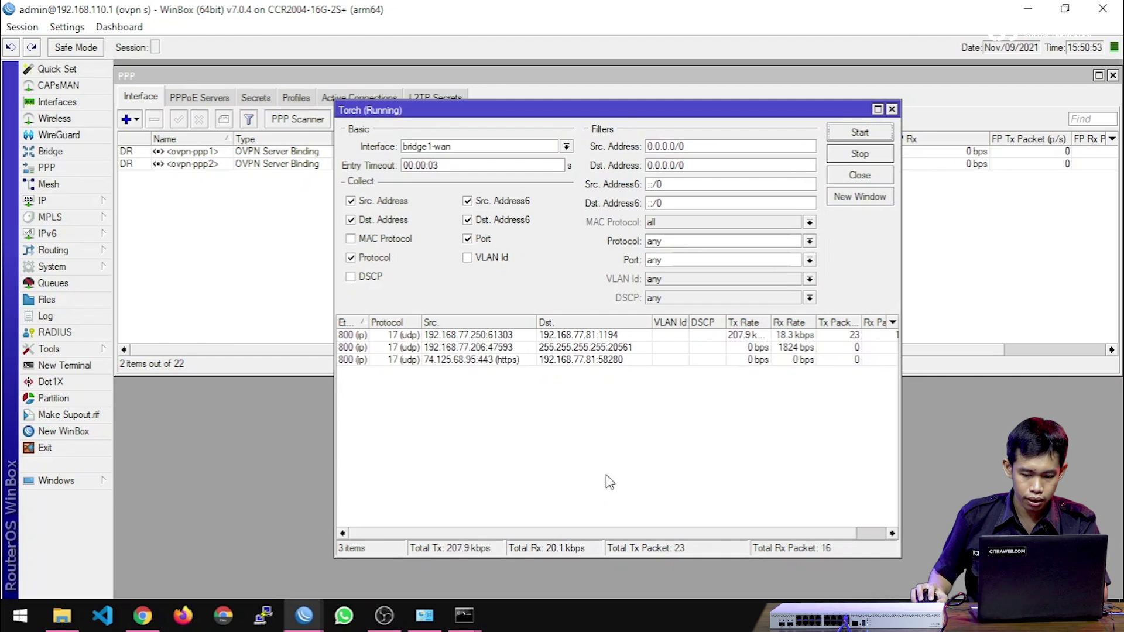
left_click(143, 615)
type("fast.com")
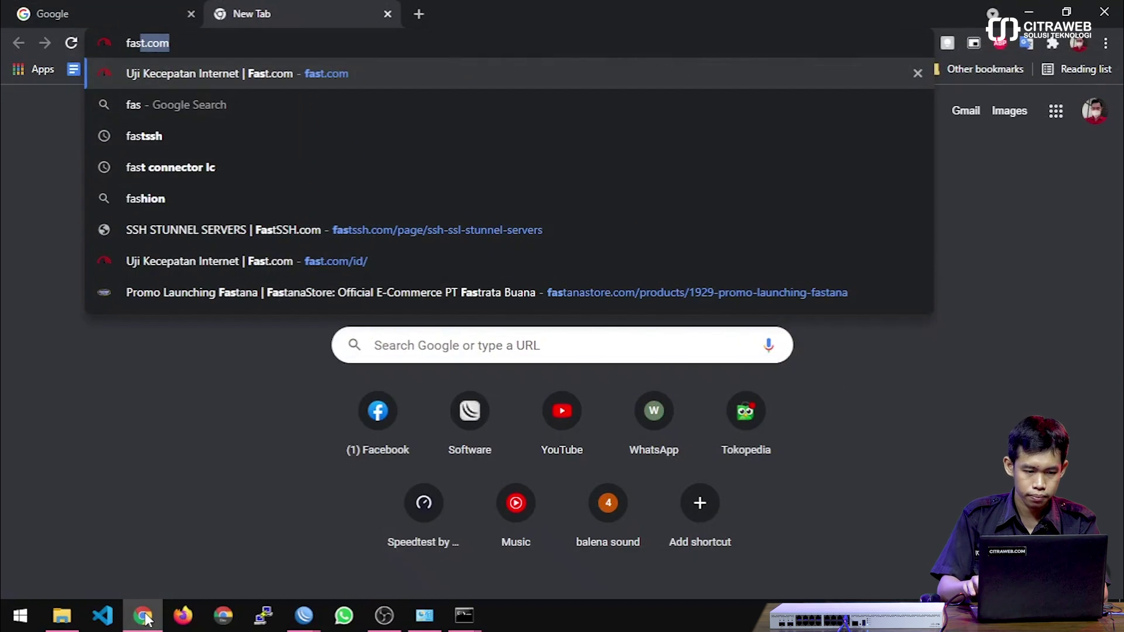
key("Return")
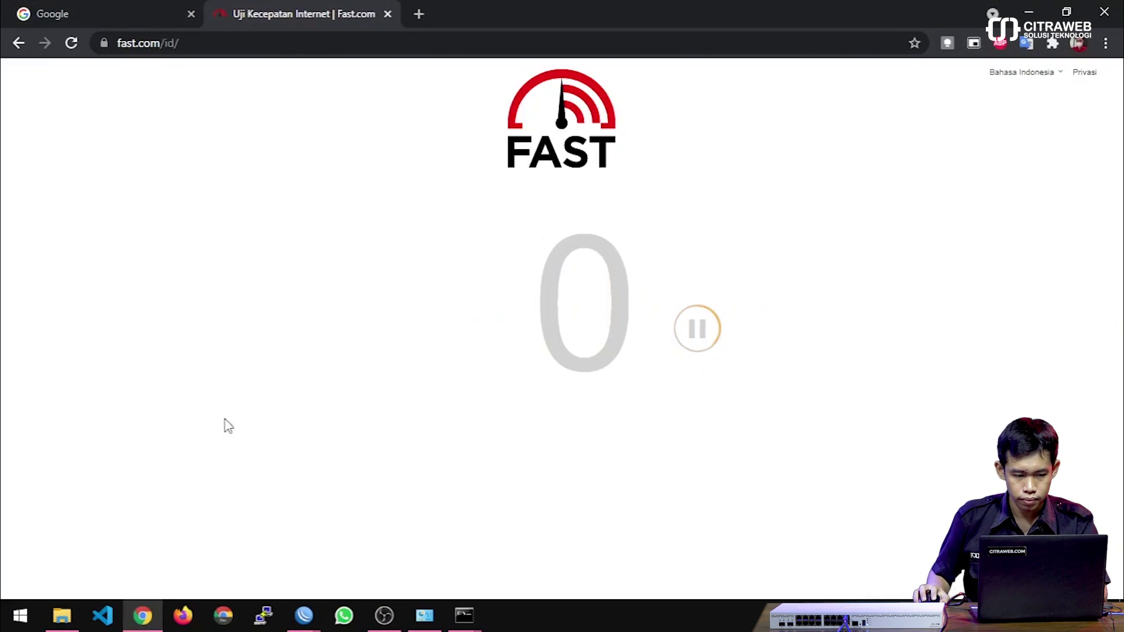
key("alt+Tab")
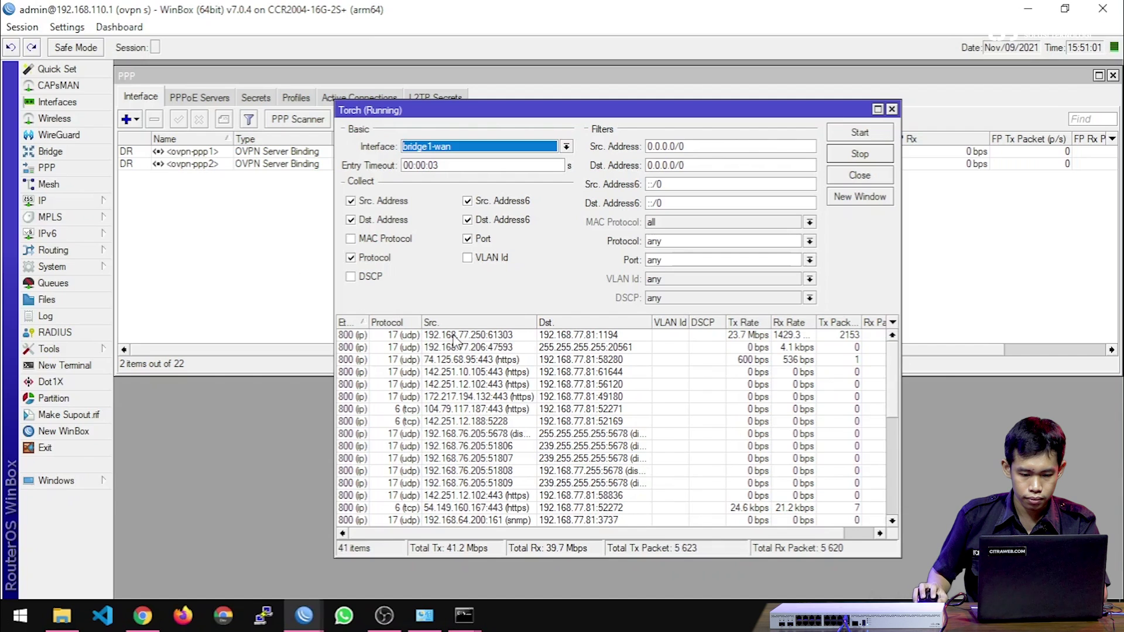
left_click(575, 336)
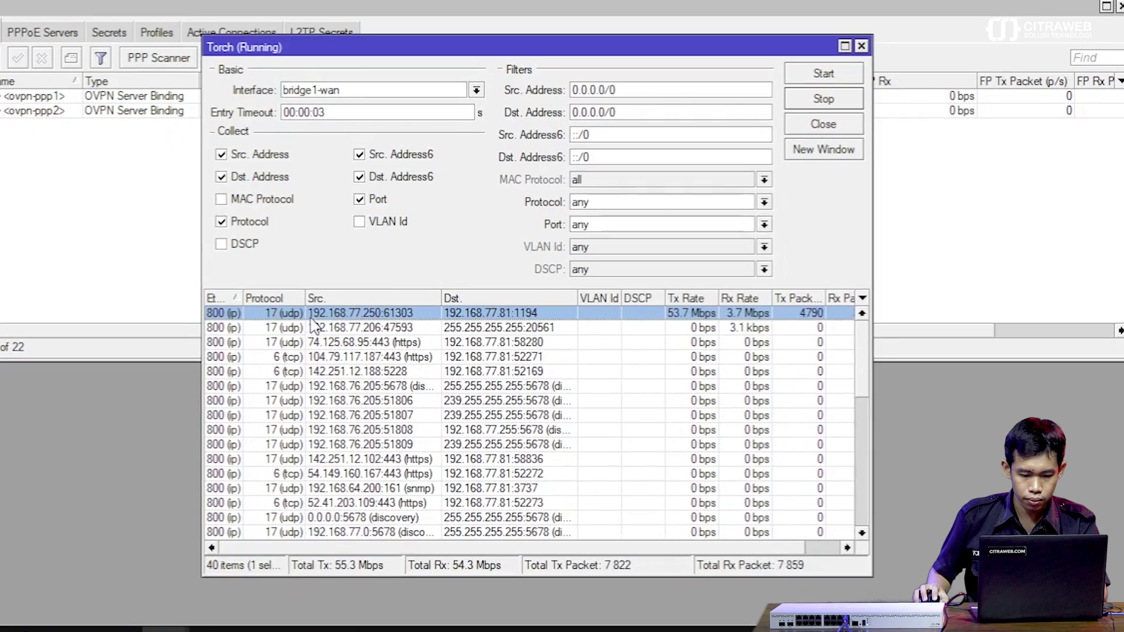